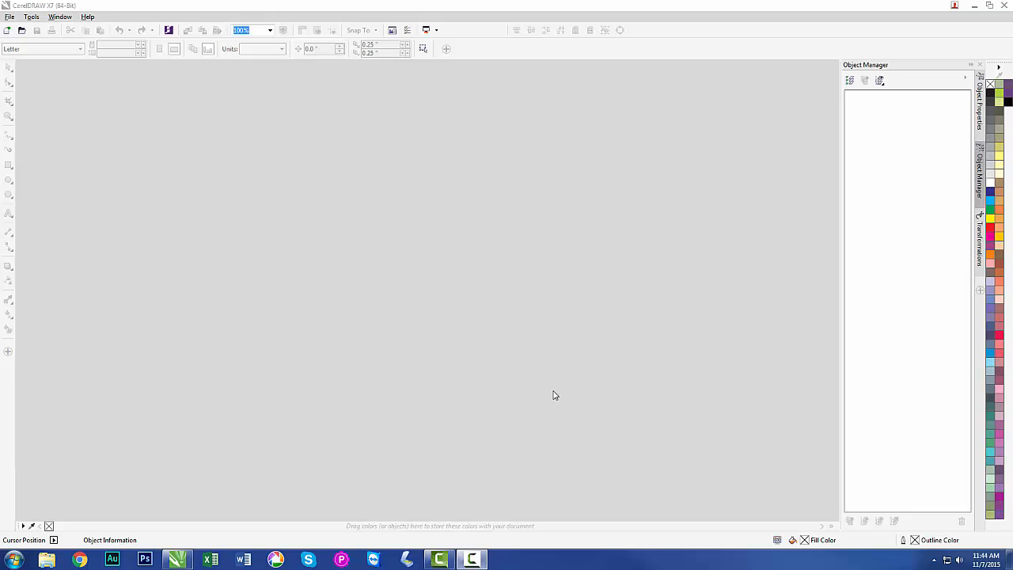
Create a new document and set its page size to 32 by 23 inches.
{"action": "left_click", "coordinate": [6, 32]}
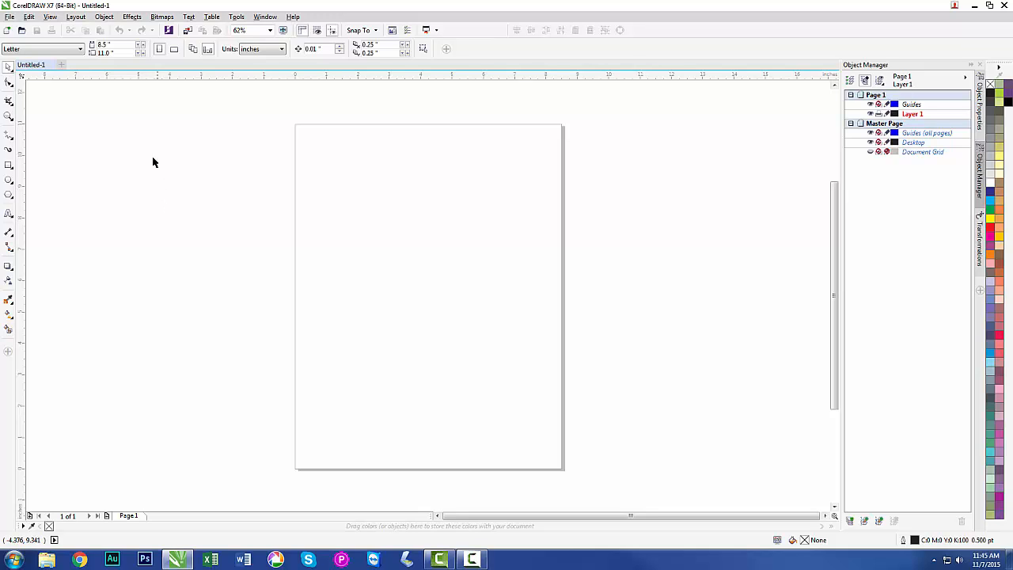
{"action": "double_click", "coordinate": [113, 45]}
{"action": "type", "text": "32"}
{"action": "key", "text": "Tab"}
{"action": "type", "text": "23"}
{"action": "key", "text": "Return"}
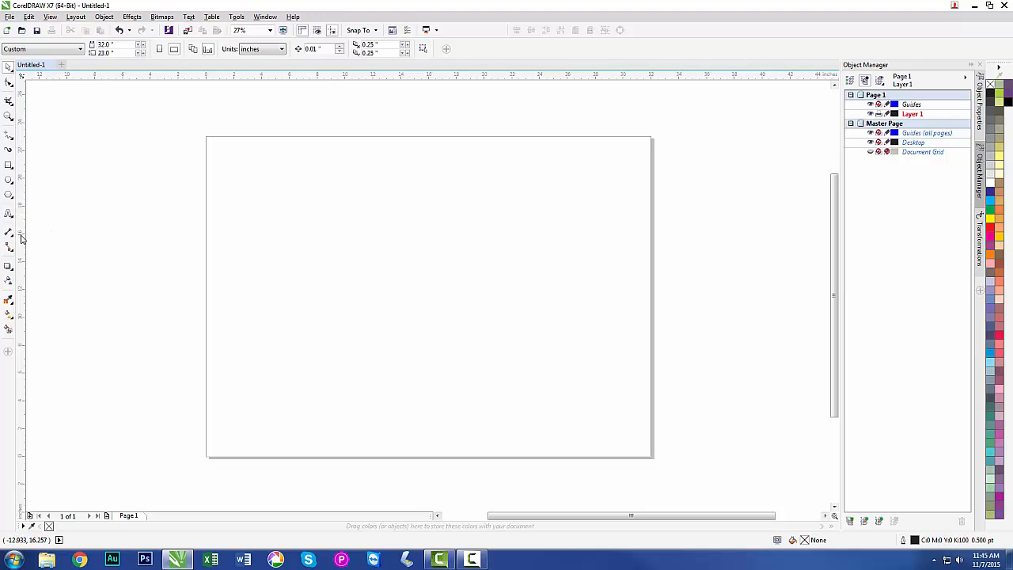
Add a vertical guideline, set its X position to 1 inch, and delete it.
{"action": "left_click_drag", "start_coordinate": [221, 236], "coordinate": [227, 237]}
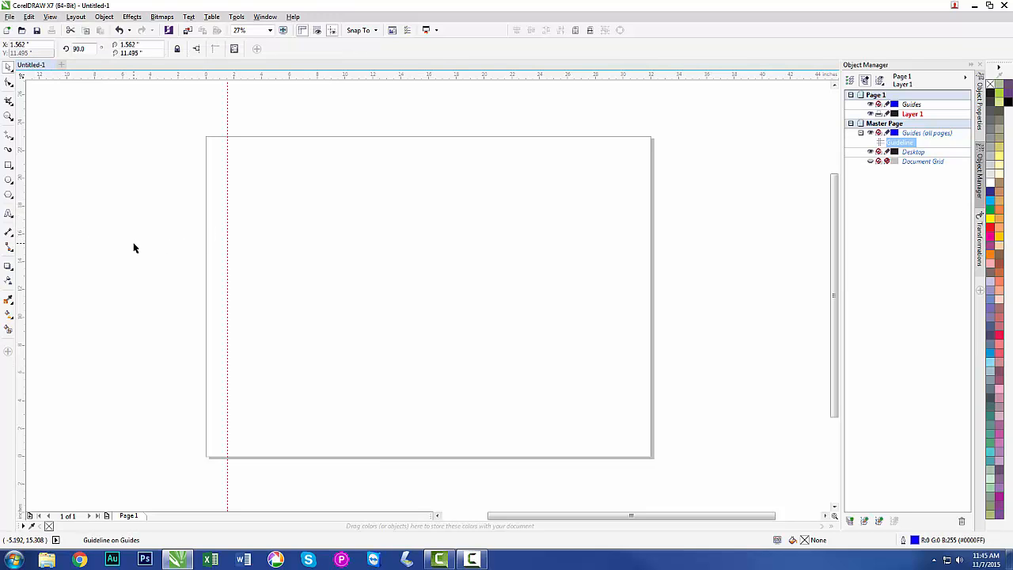
{"action": "left_click", "coordinate": [32, 44]}
{"action": "type", "text": "1"}
{"action": "key", "text": "Return"}
{"action": "left_click", "coordinate": [77, 170]}
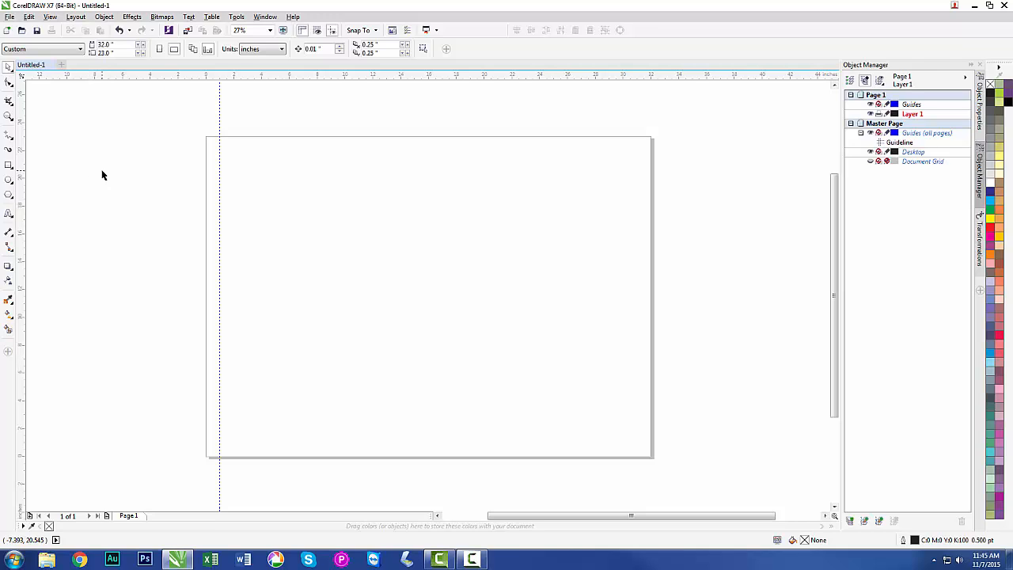
{"action": "left_click", "coordinate": [219, 134]}
{"action": "key", "text": "Delete"}
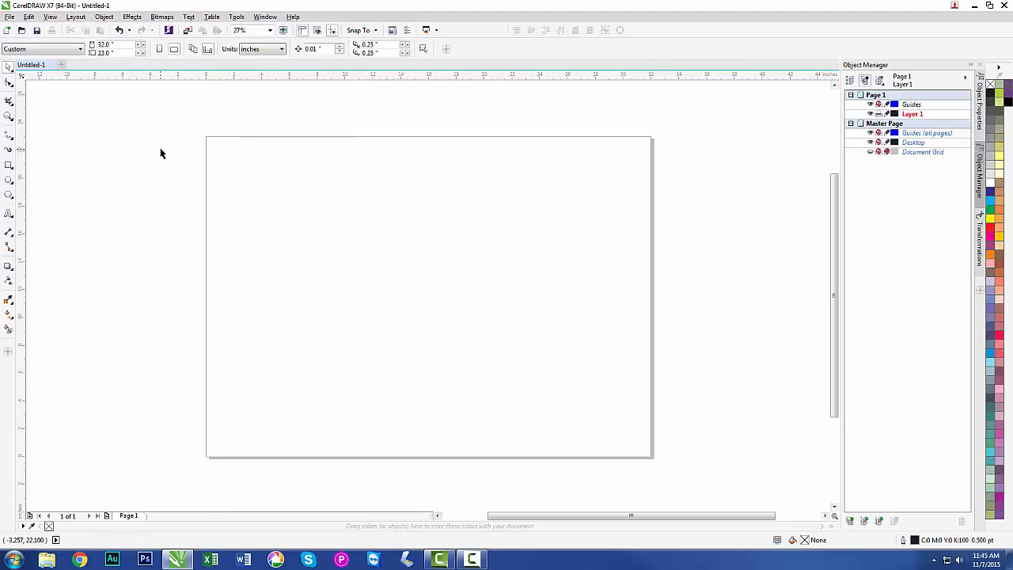
Draw a rectangle, size it to 30 by 21 inches, and center it on the page.
{"action": "left_click", "coordinate": [9, 164]}
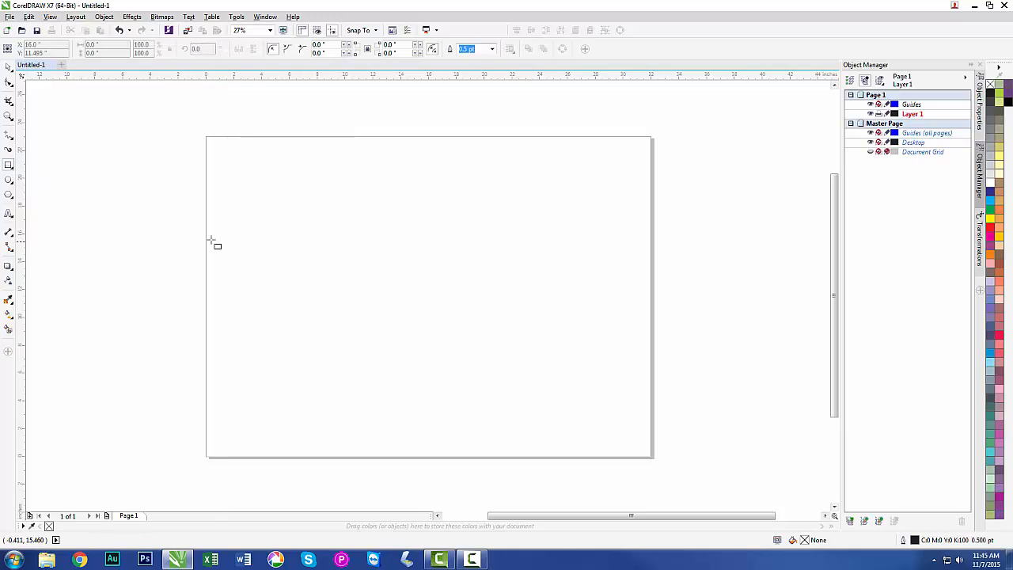
{"action": "left_click_drag", "start_coordinate": [277, 189], "coordinate": [413, 301]}
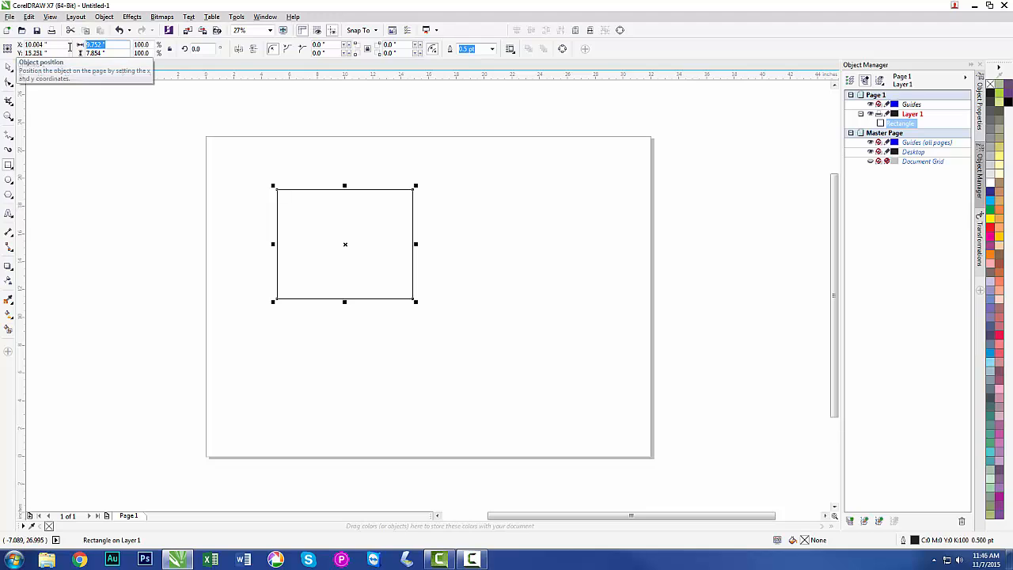
{"action": "type", "text": "30"}
{"action": "key", "text": "Tab"}
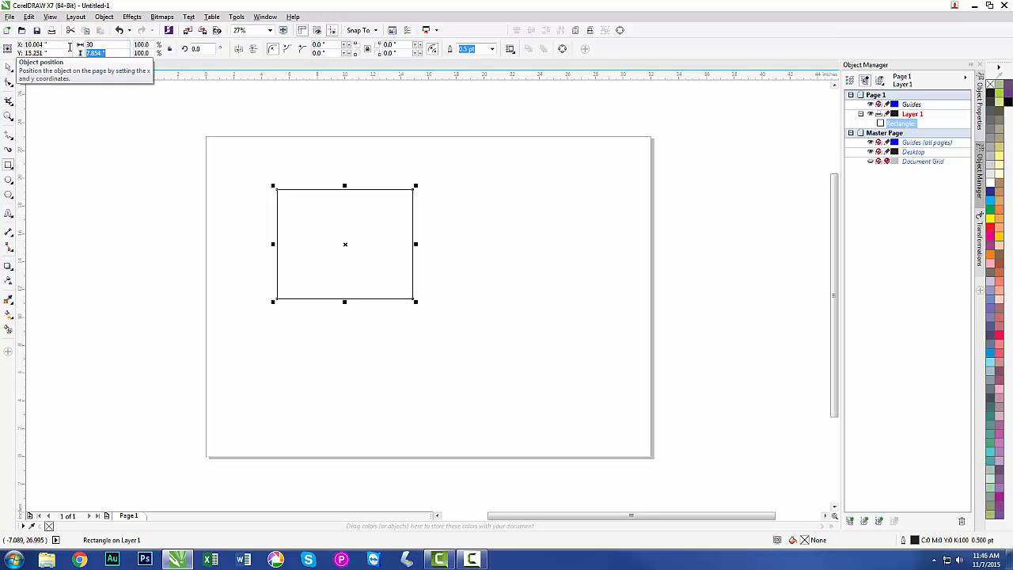
{"action": "type", "text": "21"}
{"action": "key", "text": "Return"}
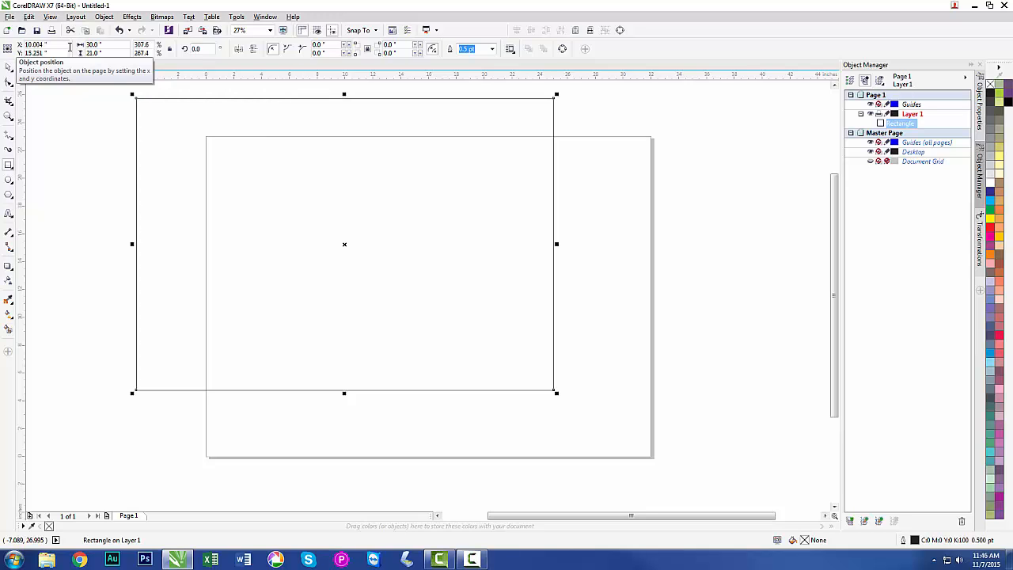
{"action": "key", "text": "p"}
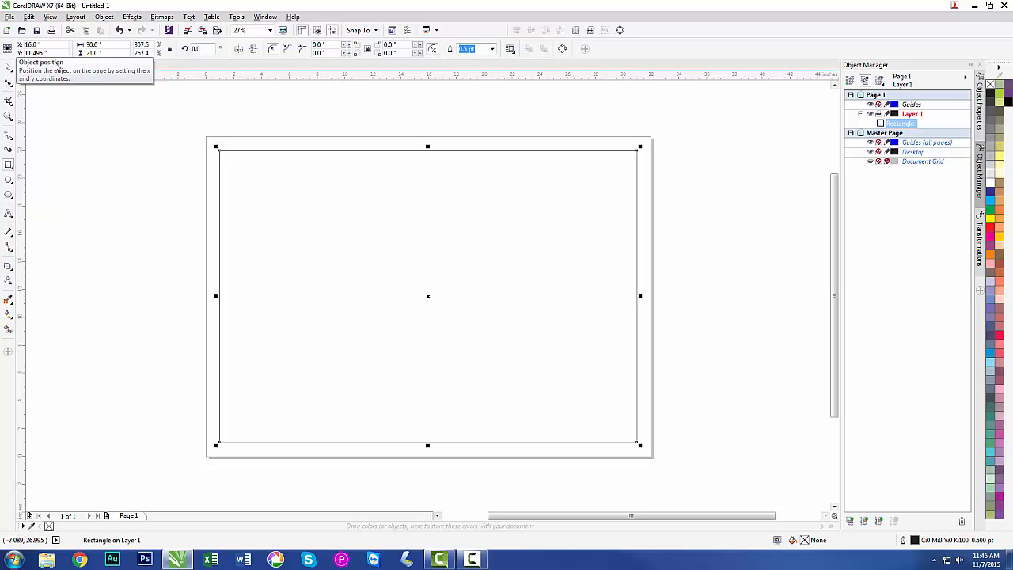
{"action": "left_click", "coordinate": [114, 265]}
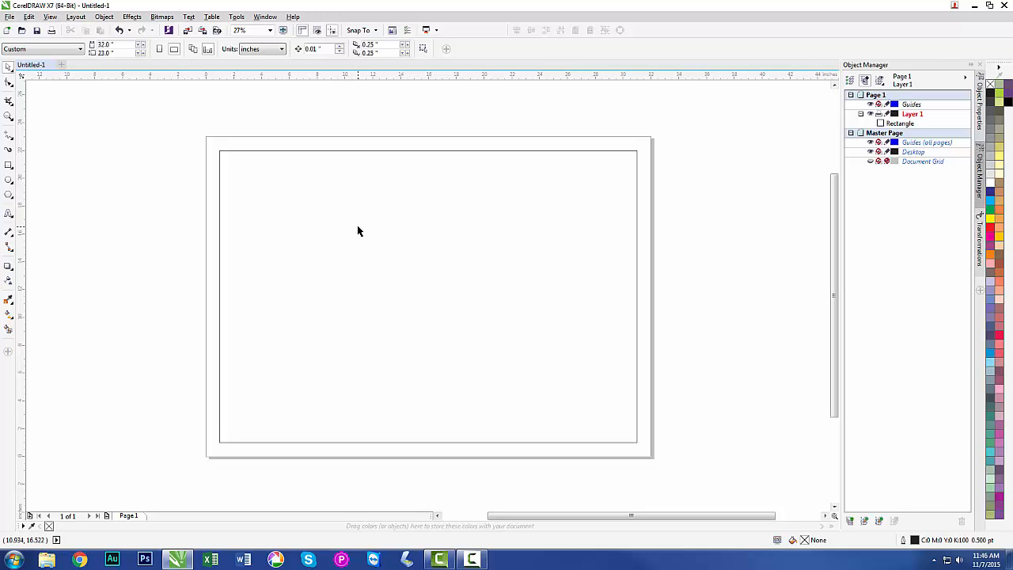
Move the rectangle from Layer 1 to the Guides (all pages) layer of the Master Page.
{"action": "left_click", "coordinate": [899, 124]}
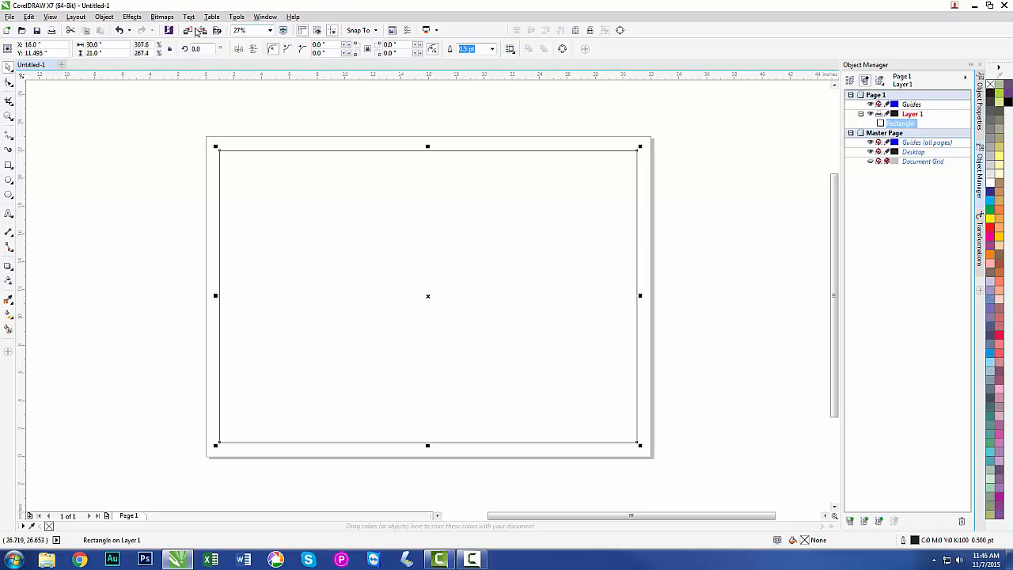
{"action": "left_click", "coordinate": [106, 16]}
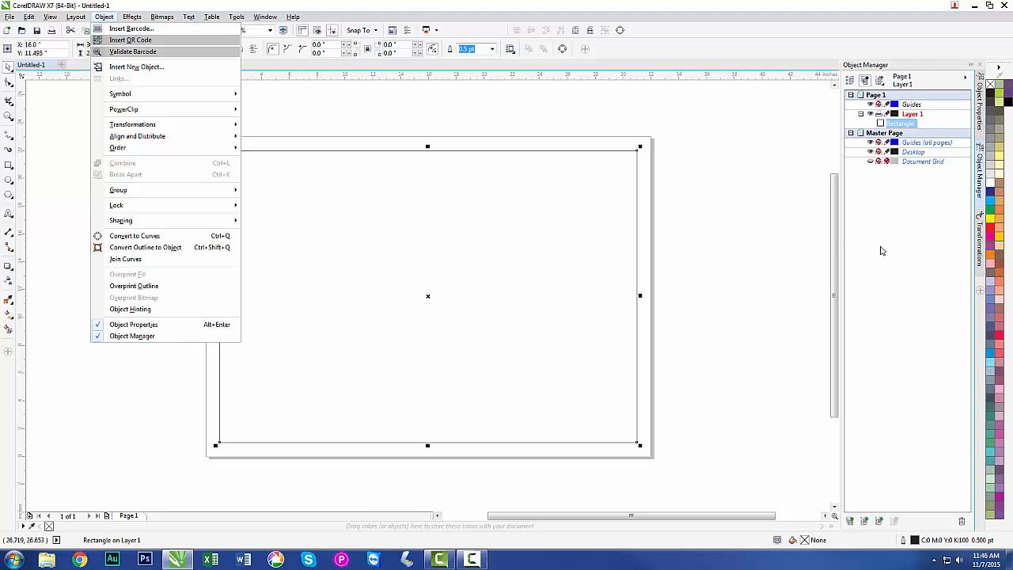
{"action": "left_click", "coordinate": [775, 242]}
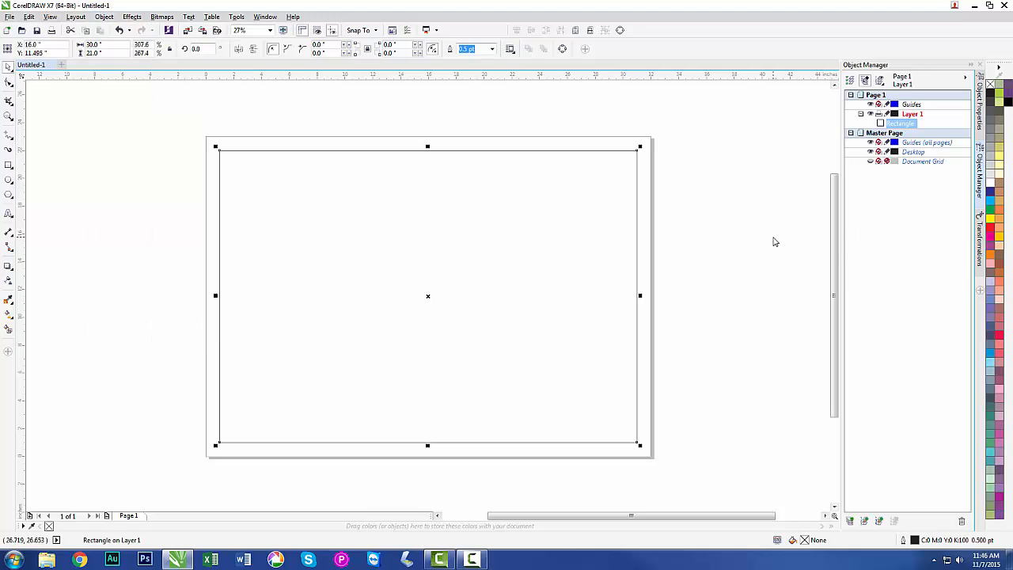
{"action": "left_click_drag", "start_coordinate": [841, 252], "coordinate": [738, 250]}
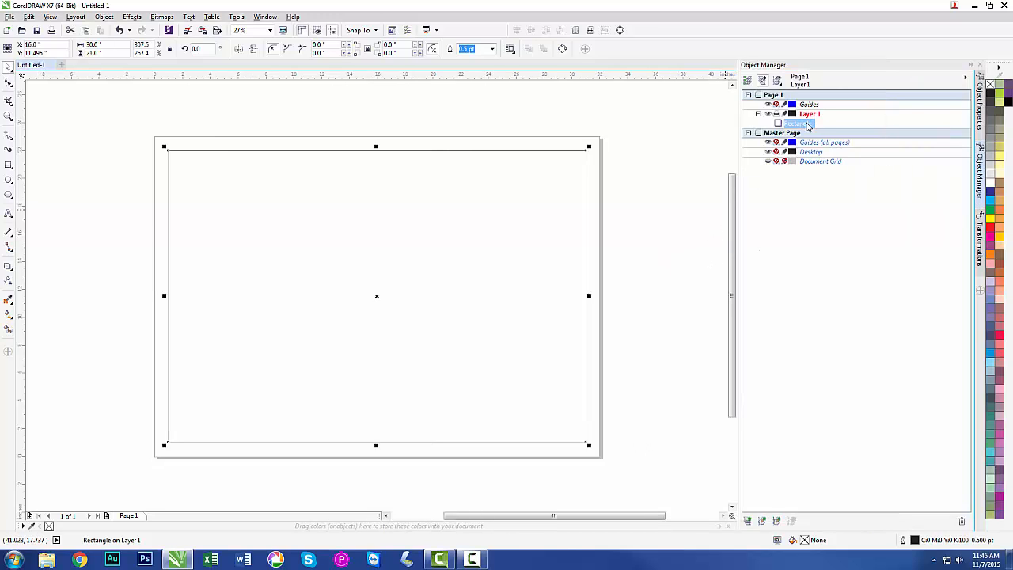
{"action": "left_click_drag", "start_coordinate": [806, 125], "coordinate": [807, 140]}
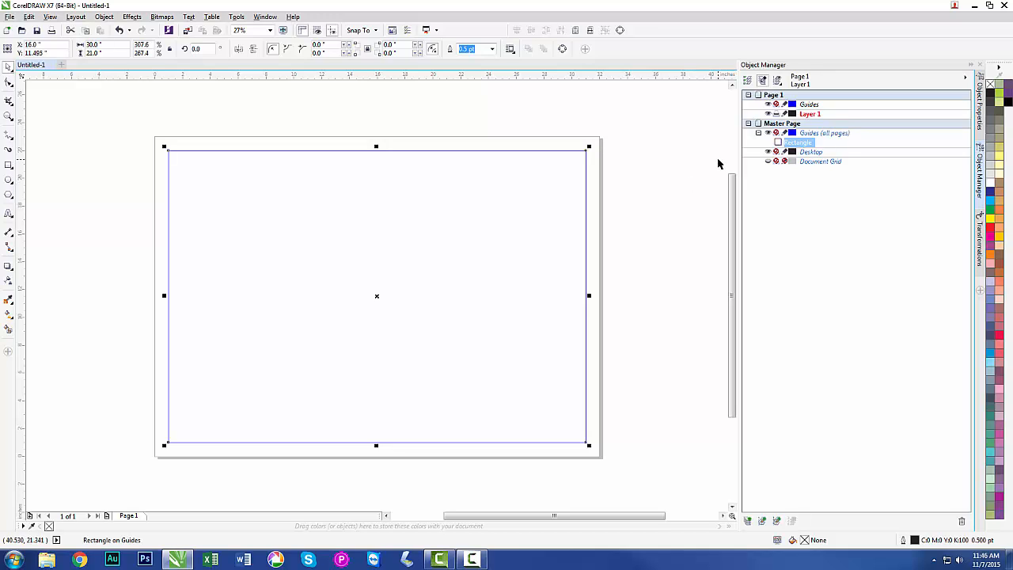
Move the guide rectangle away from the page center and recenter it on the page.
{"action": "left_click", "coordinate": [690, 176]}
{"action": "left_click", "coordinate": [539, 150]}
{"action": "left_click_drag", "start_coordinate": [377, 296], "coordinate": [487, 317]}
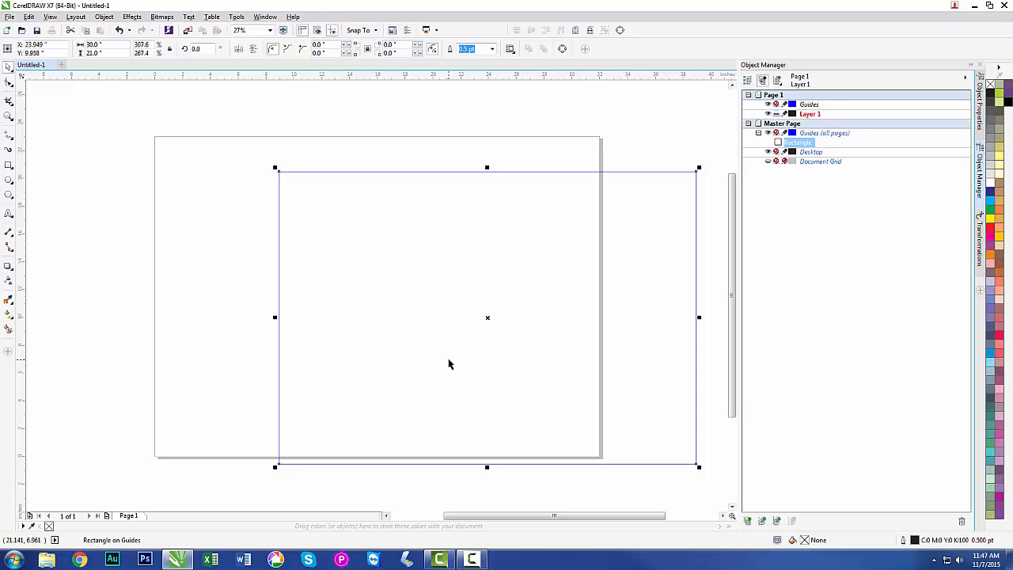
{"action": "key", "text": "p"}
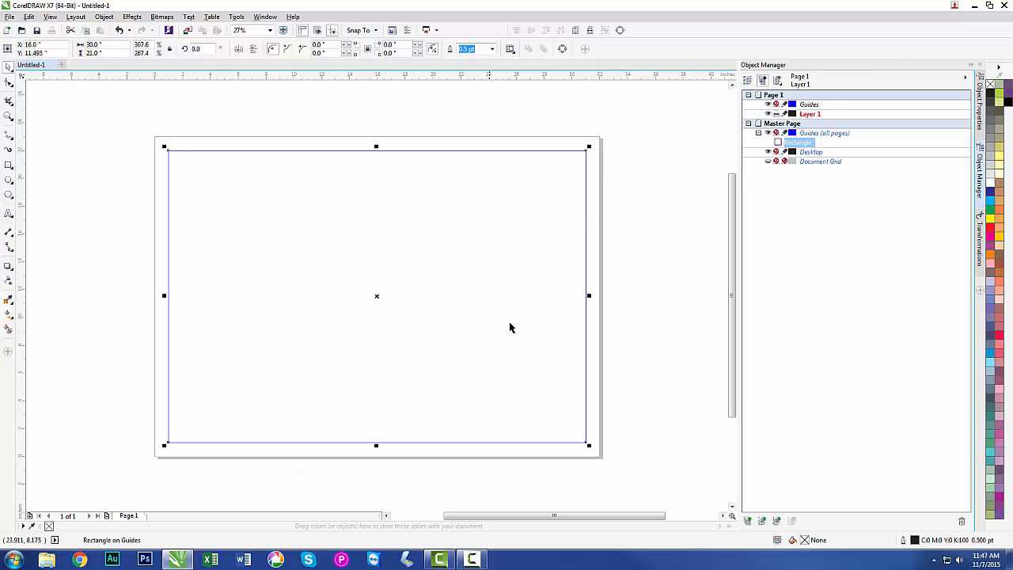
Lock the Guides (all pages) layer against editing.
{"action": "left_click", "coordinate": [665, 222]}
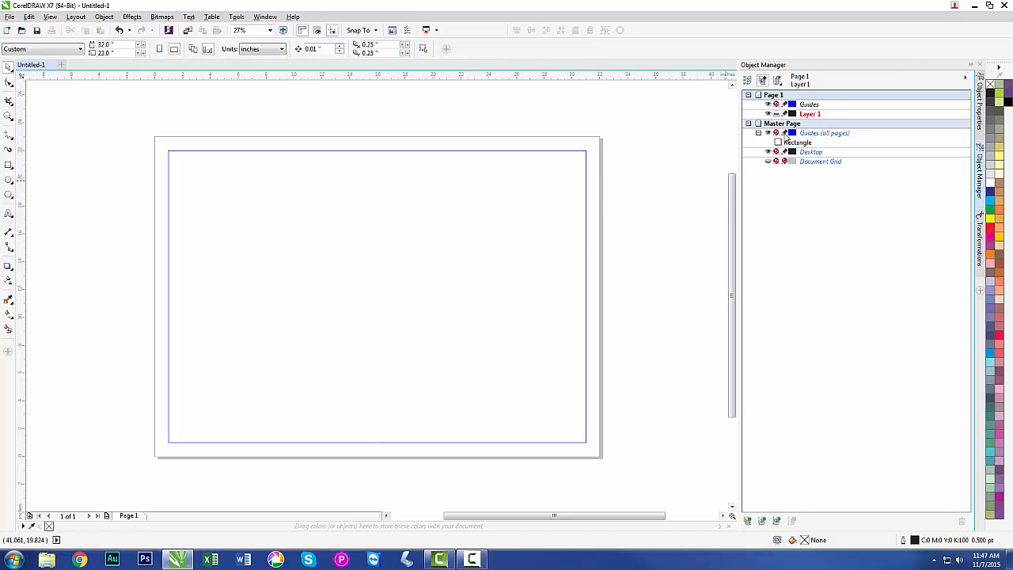
{"action": "left_click", "coordinate": [785, 134]}
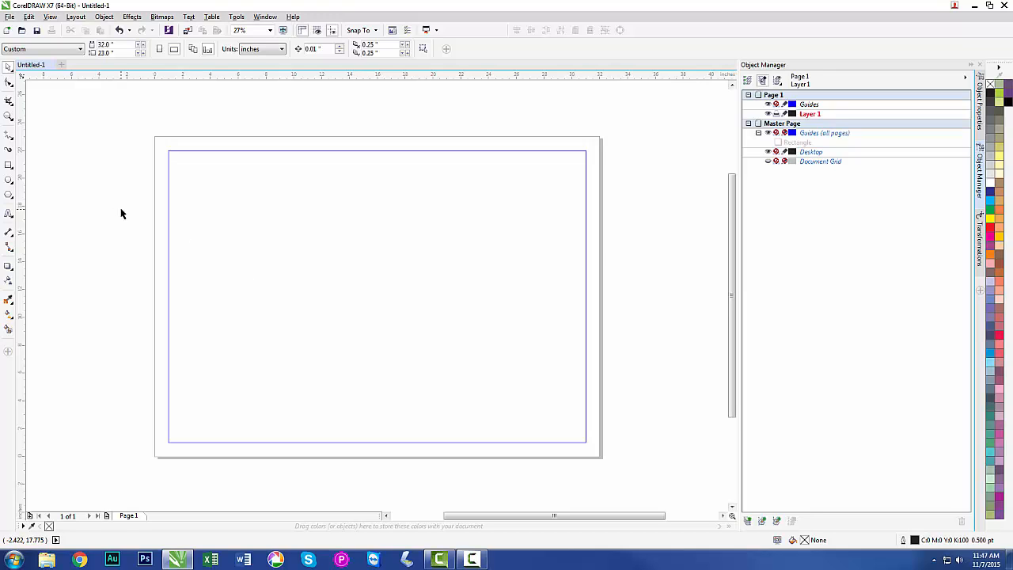
Draw a circle about 5.9 inches in diameter in the upper middle part of the guide frame.
{"action": "left_click", "coordinate": [9, 180]}
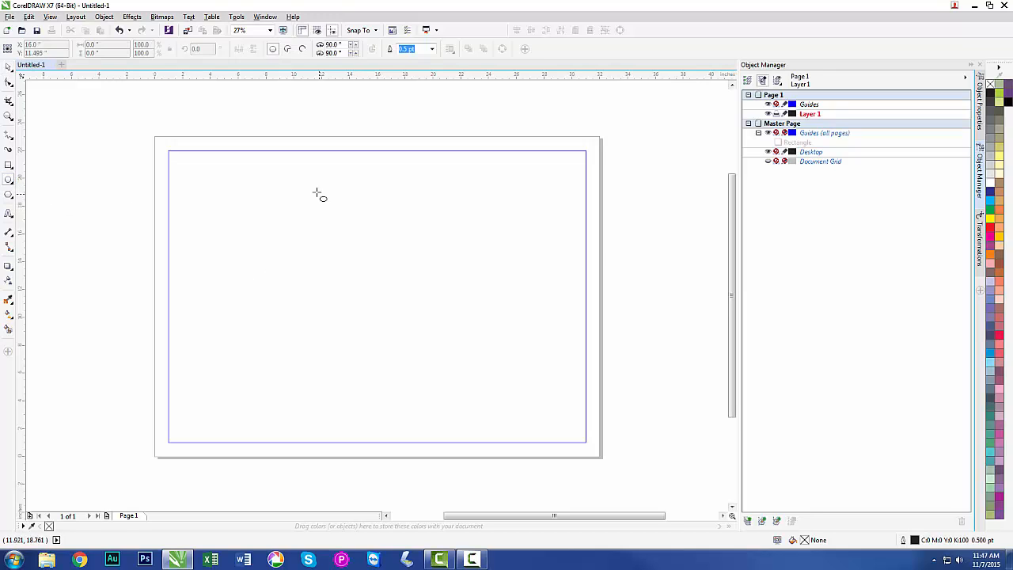
{"action": "mouse_move", "coordinate": [318, 192]}
{"action": "left_mouse_down"}
{"action": "mouse_move", "coordinate": [412, 302]}
{"action": "mouse_move", "coordinate": [425, 308]}
{"action": "mouse_move", "coordinate": [398, 274]}
{"action": "mouse_move", "coordinate": [451, 322]}
{"action": "mouse_move", "coordinate": [410, 317]}
{"action": "mouse_move", "coordinate": [409, 272]}
{"action": "mouse_move", "coordinate": [432, 269]}
{"action": "mouse_move", "coordinate": [396, 300]}
{"action": "left_mouse_up"}
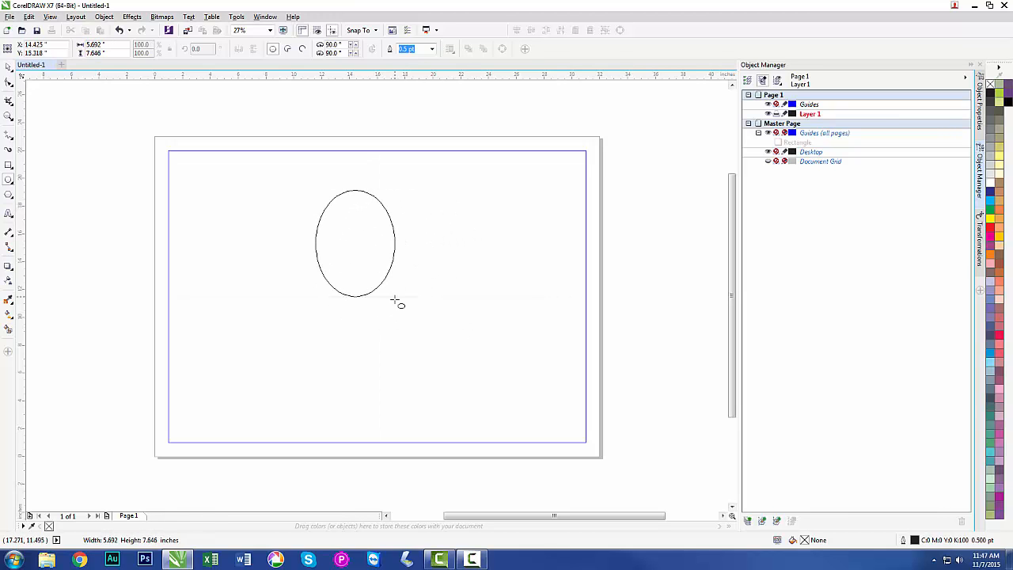
{"action": "key", "text": "ctrl"}
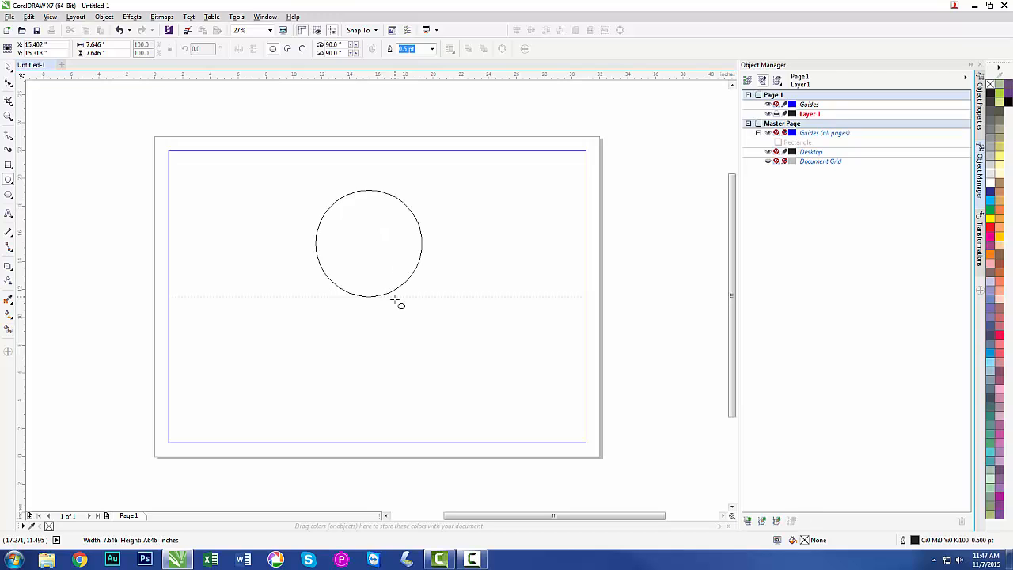
{"action": "mouse_move", "coordinate": [395, 299]}
{"action": "left_mouse_down"}
{"action": "mouse_move", "coordinate": [422, 319]}
{"action": "mouse_move", "coordinate": [423, 292]}
{"action": "mouse_move", "coordinate": [448, 308]}
{"action": "mouse_move", "coordinate": [377, 250]}
{"action": "left_mouse_up"}
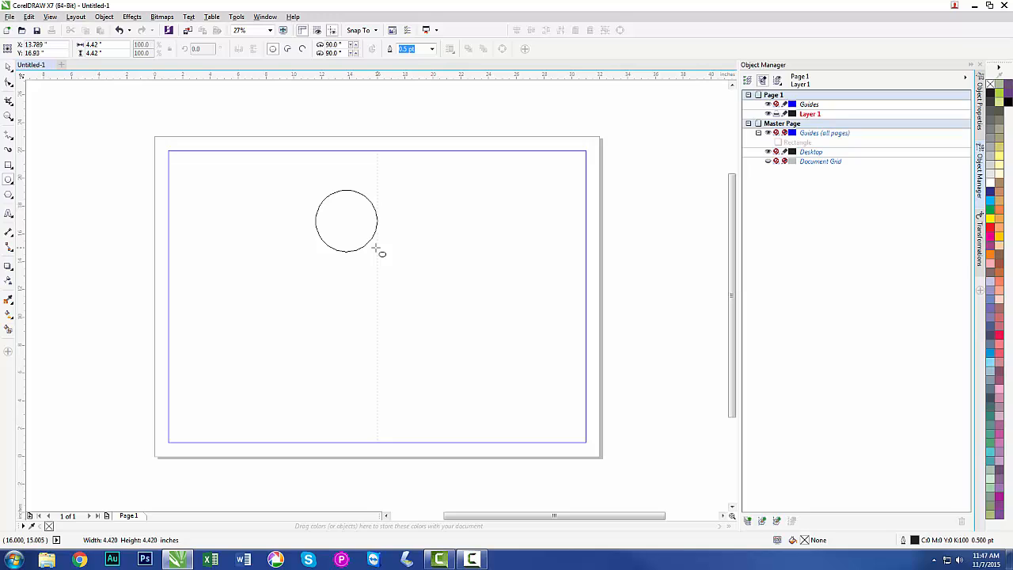
{"action": "left_click_drag", "start_coordinate": [377, 250], "coordinate": [390, 269]}
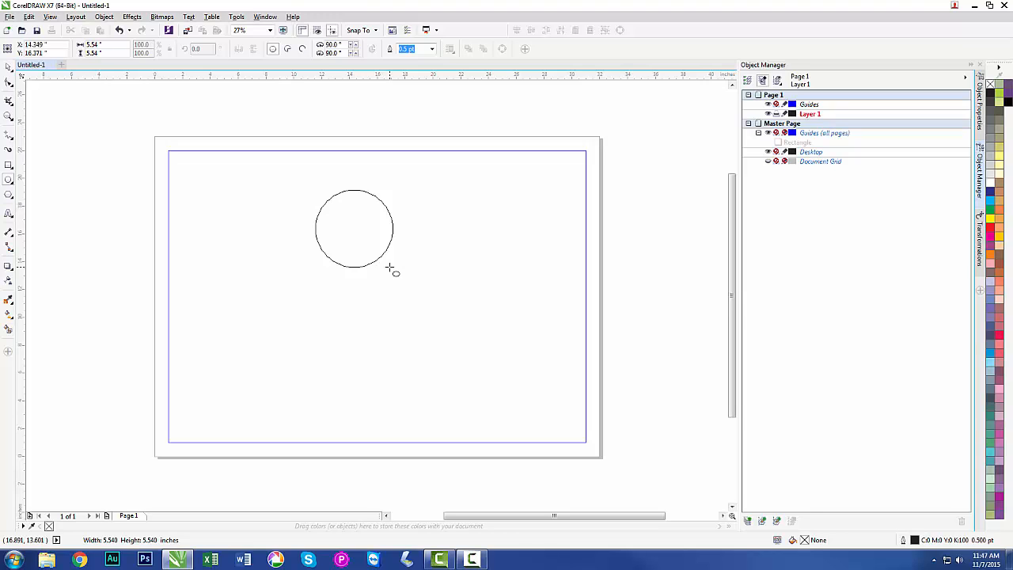
{"action": "mouse_move", "coordinate": [390, 269]}
{"action": "left_mouse_down"}
{"action": "mouse_move", "coordinate": [403, 280]}
{"action": "mouse_move", "coordinate": [341, 214]}
{"action": "mouse_move", "coordinate": [386, 273]}
{"action": "left_mouse_up"}
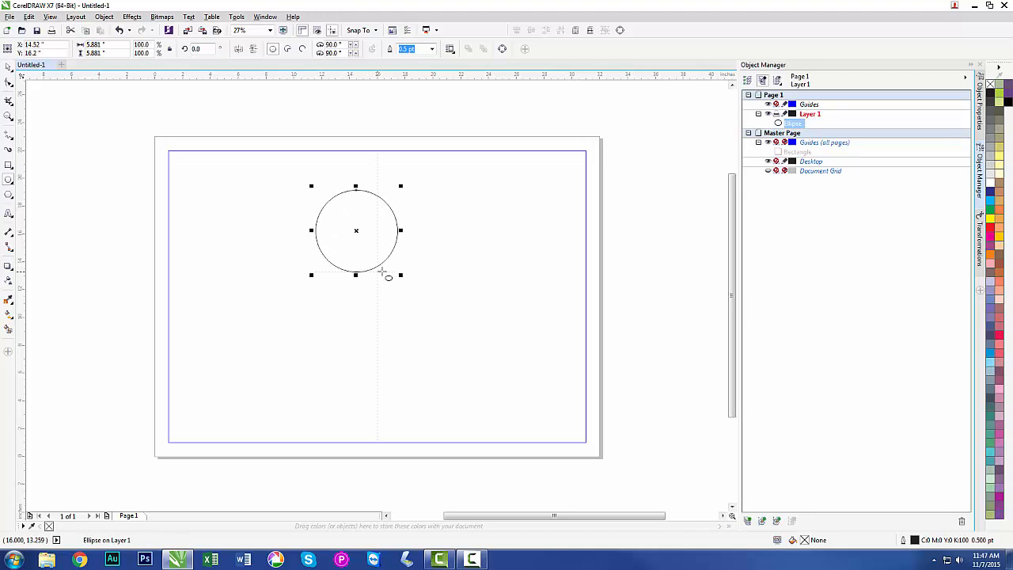
Set the circle's width and height to 6.25 inches each.
{"action": "left_click", "coordinate": [115, 43]}
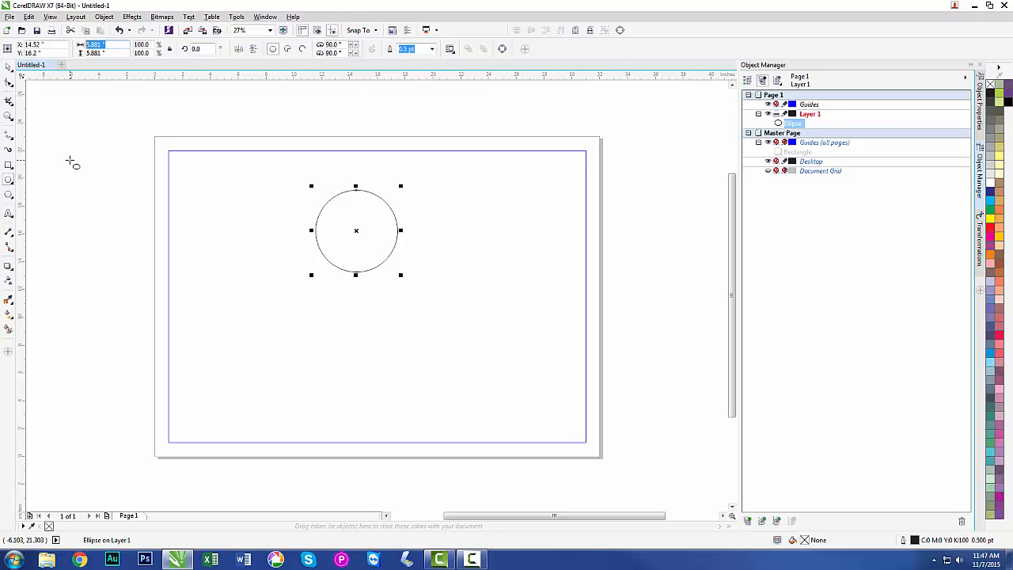
{"action": "type", "text": "6.25"}
{"action": "key", "text": "Tab"}
{"action": "type", "text": "6.25"}
{"action": "key", "text": "Return"}
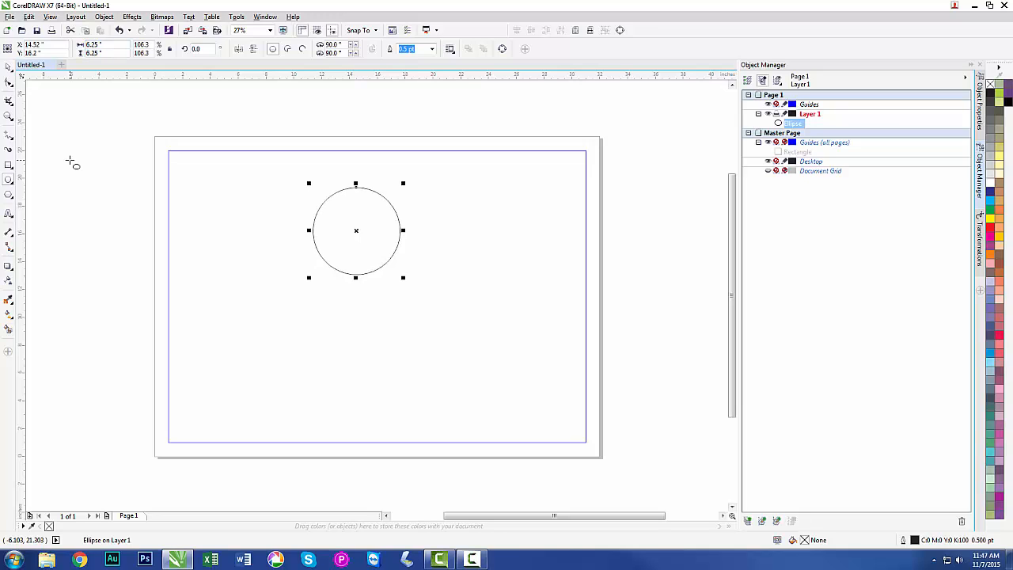
Move the circle to the horizontal center of the page near the top of the guide frame, at about Y 17.9 inches.
{"action": "left_click", "coordinate": [8, 67]}
{"action": "left_click", "coordinate": [75, 142]}
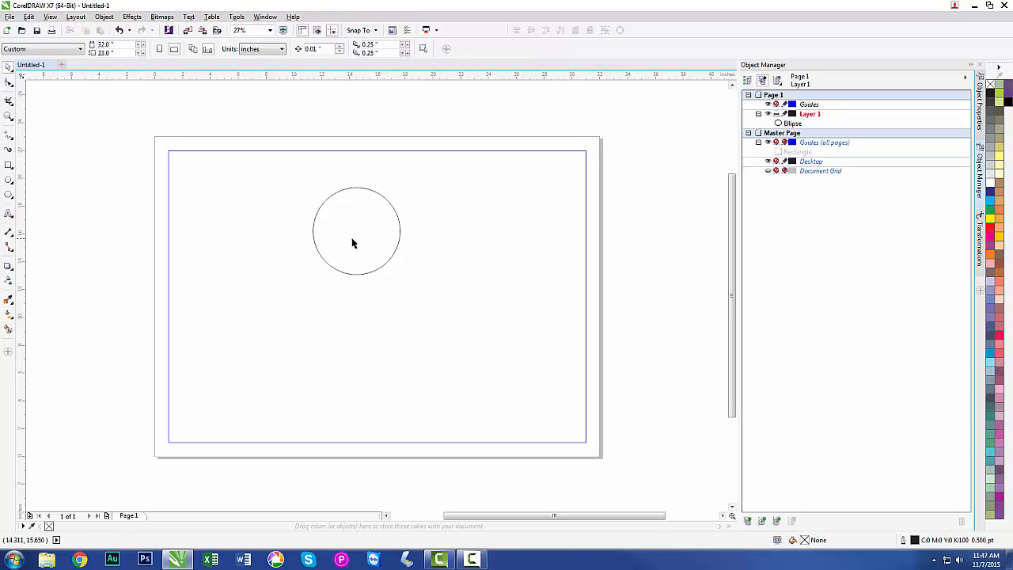
{"action": "left_click", "coordinate": [351, 274]}
{"action": "left_click_drag", "start_coordinate": [357, 238], "coordinate": [377, 206]}
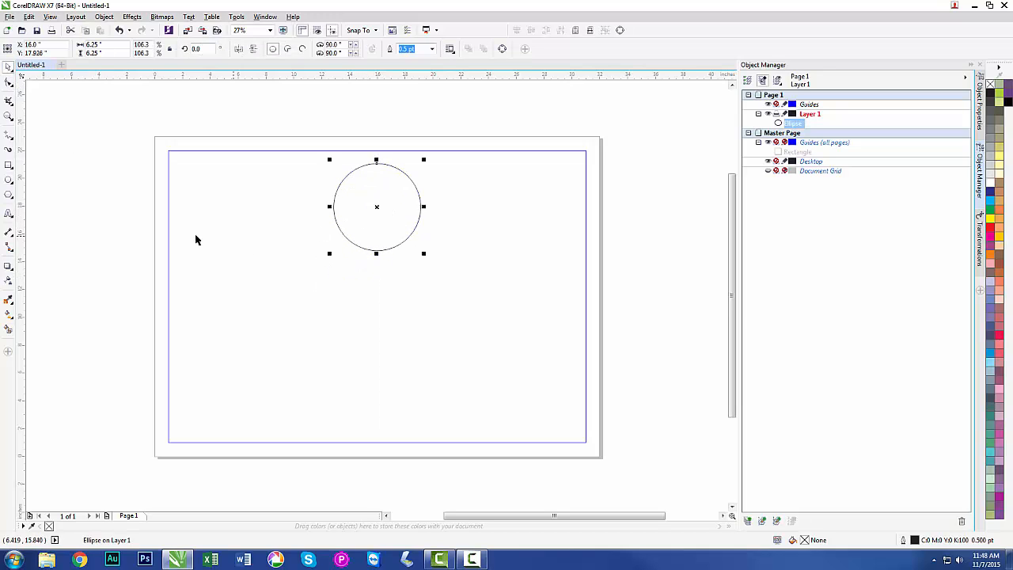
{"action": "left_click", "coordinate": [97, 203]}
Draw a small rectangle outside the page's left edge and set its size to 2.75 by 3 inches.
{"action": "left_click", "coordinate": [9, 165]}
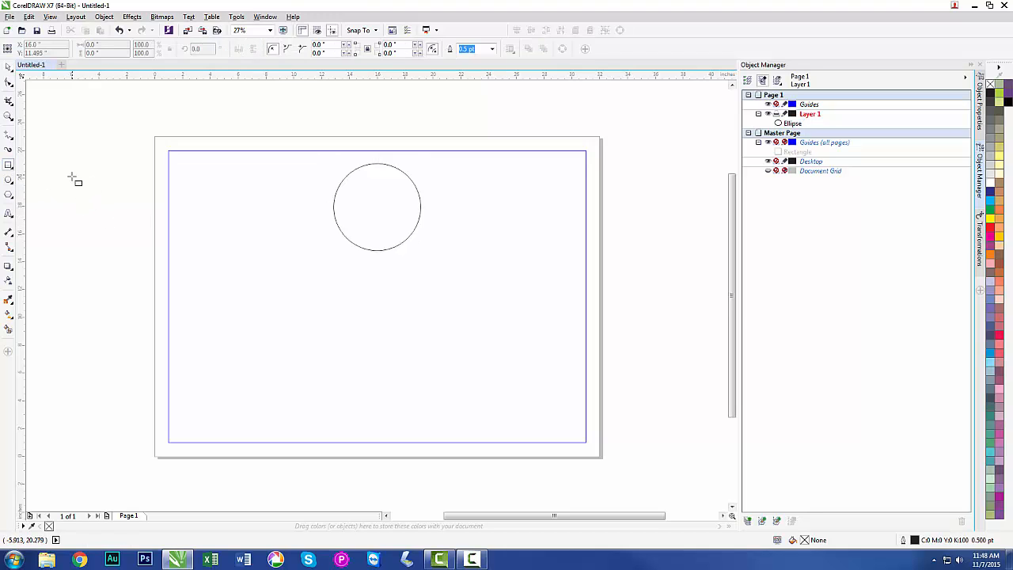
{"action": "left_click_drag", "start_coordinate": [66, 181], "coordinate": [111, 240]}
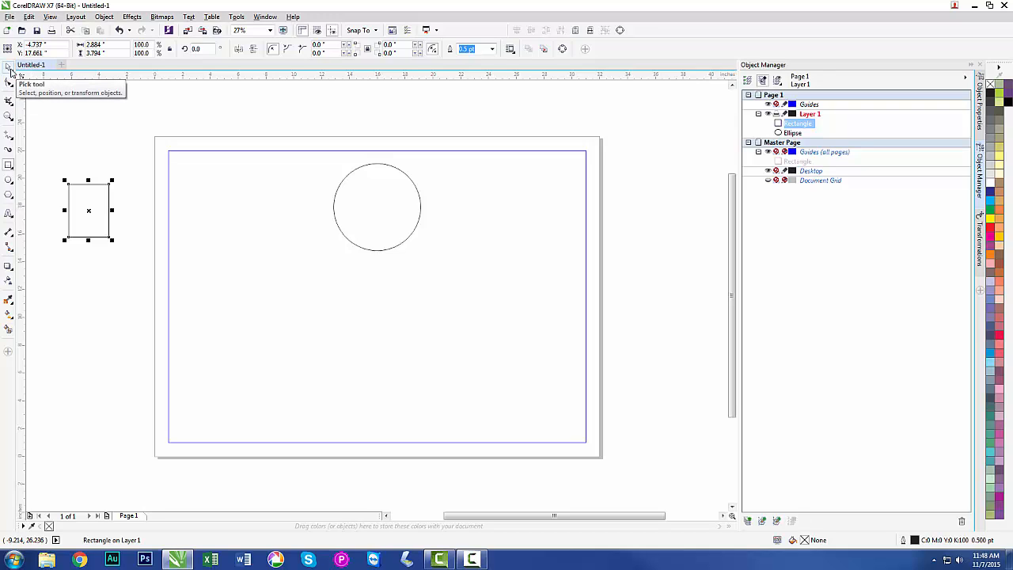
{"action": "left_click", "coordinate": [112, 44]}
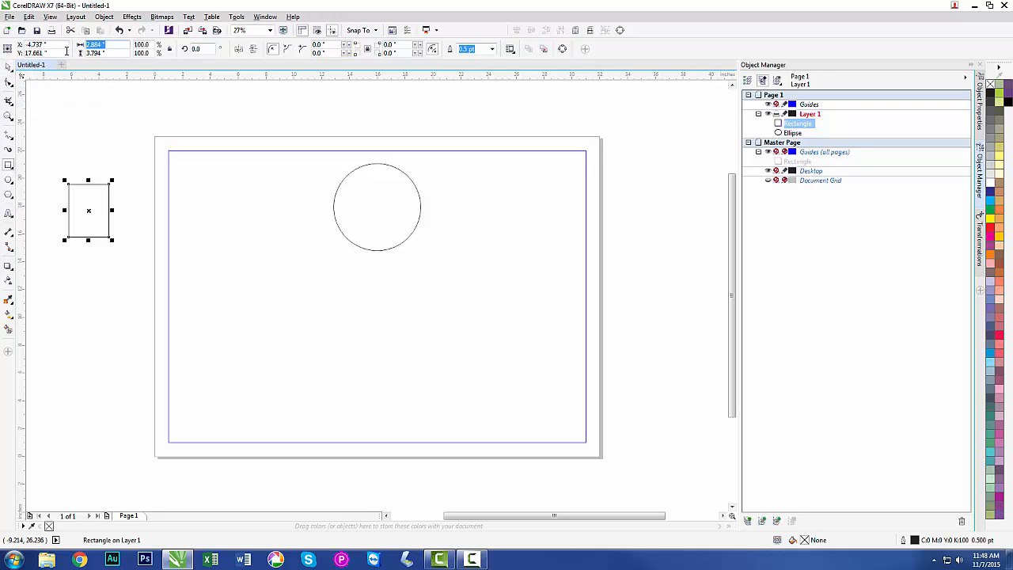
{"action": "type", "text": "2.75"}
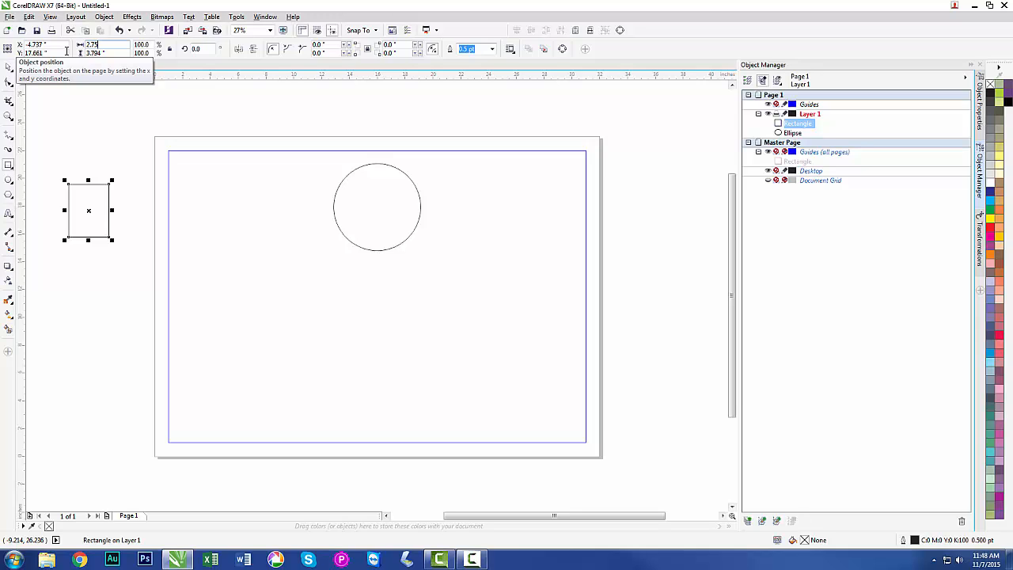
{"action": "key", "text": "Tab"}
{"action": "type", "text": "3"}
{"action": "key", "text": "Return"}
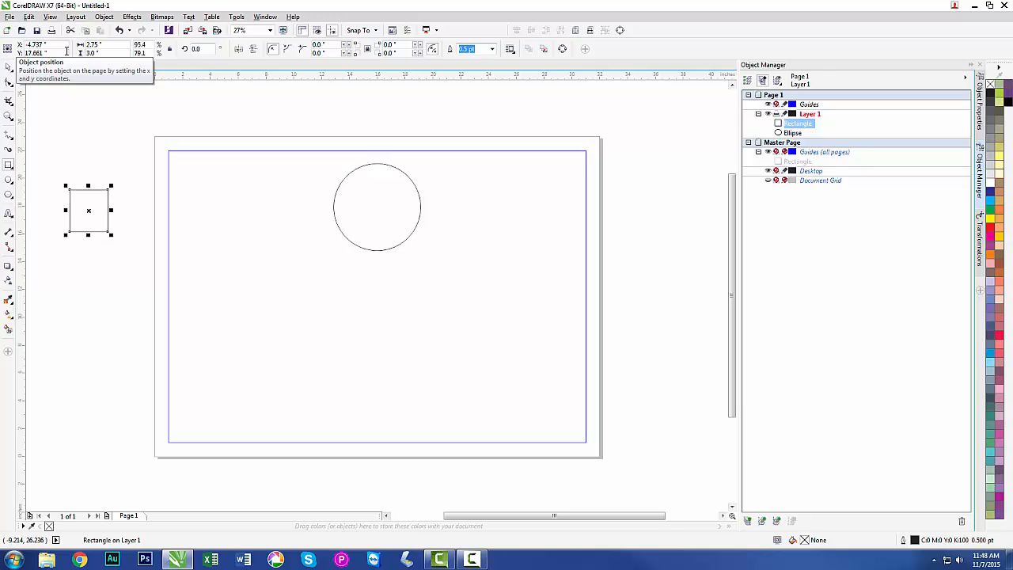
Move the small rectangle inside the guide frame's upper-left area, level with the circle's center, at about X 3.7 inches.
{"action": "left_click", "coordinate": [9, 68]}
{"action": "left_click_drag", "start_coordinate": [89, 210], "coordinate": [205, 206]}
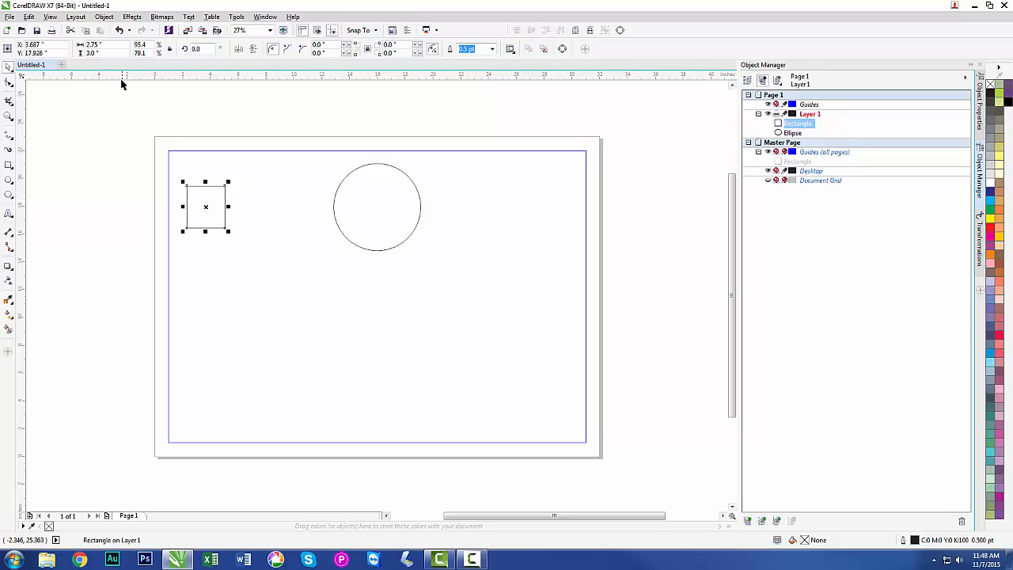
Show the position transformation settings for the small rectangle.
{"action": "left_click", "coordinate": [103, 16]}
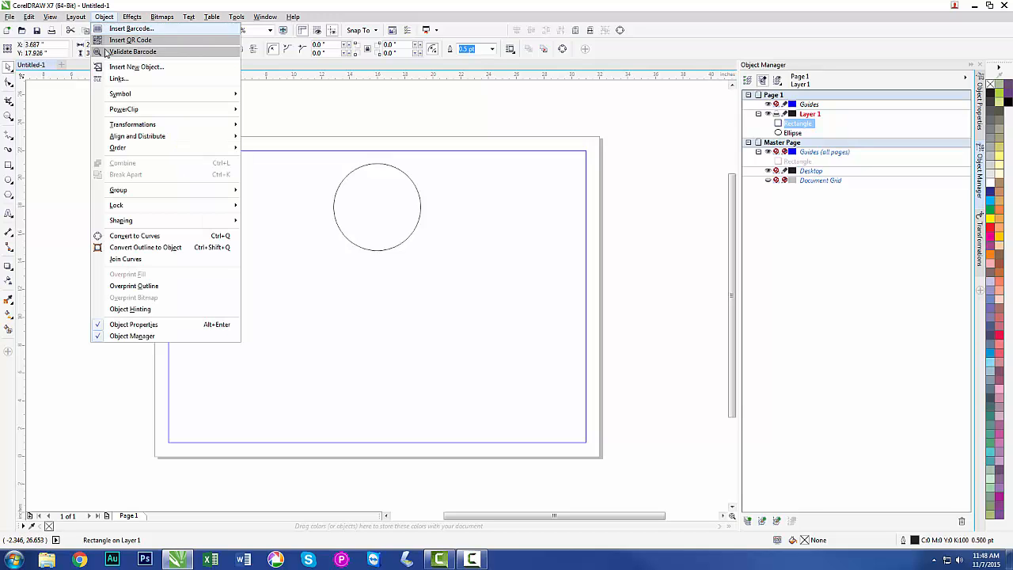
{"action": "mouse_move", "coordinate": [133, 127]}
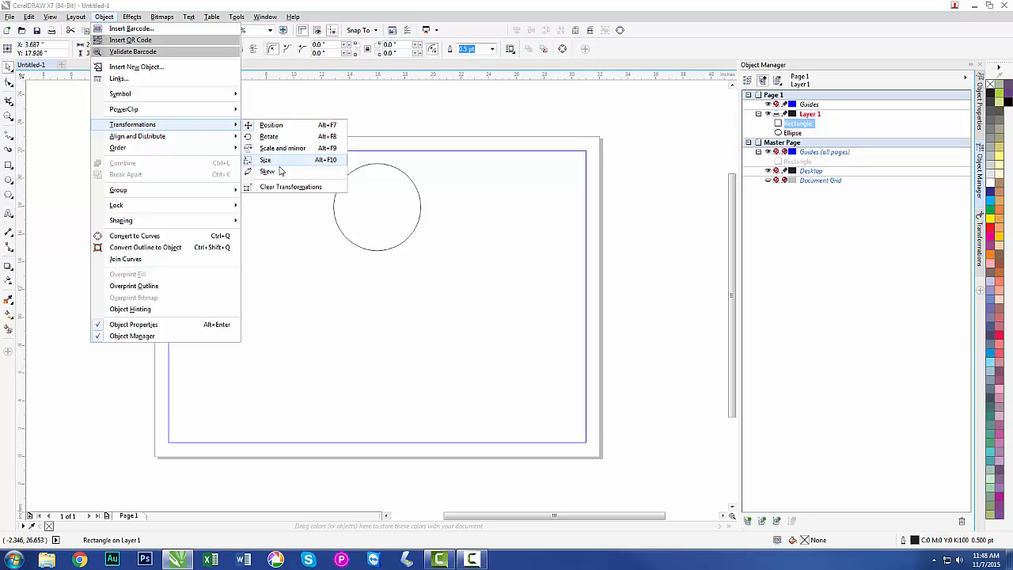
{"action": "left_click", "coordinate": [285, 125]}
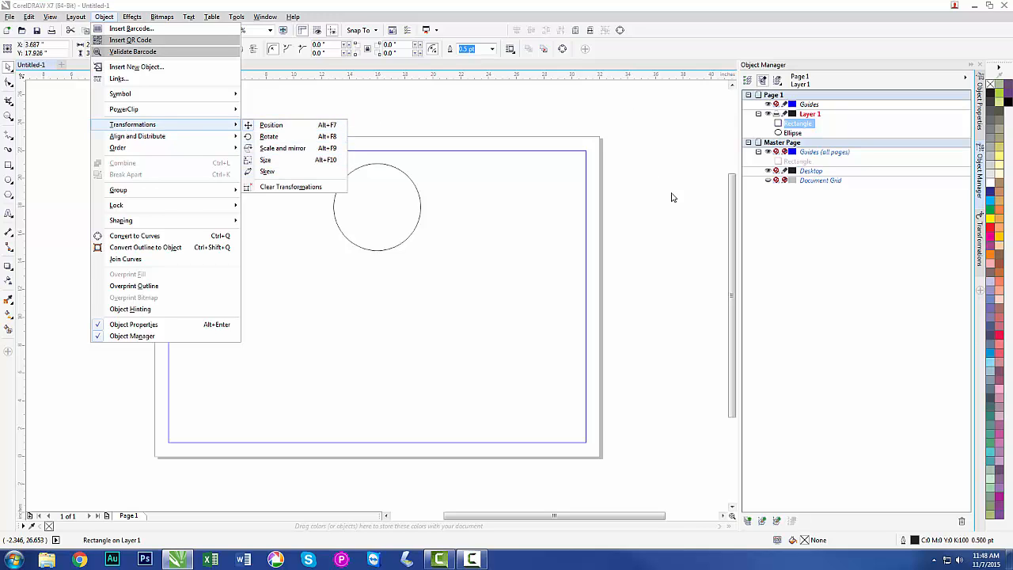
{"action": "left_click", "coordinate": [979, 255]}
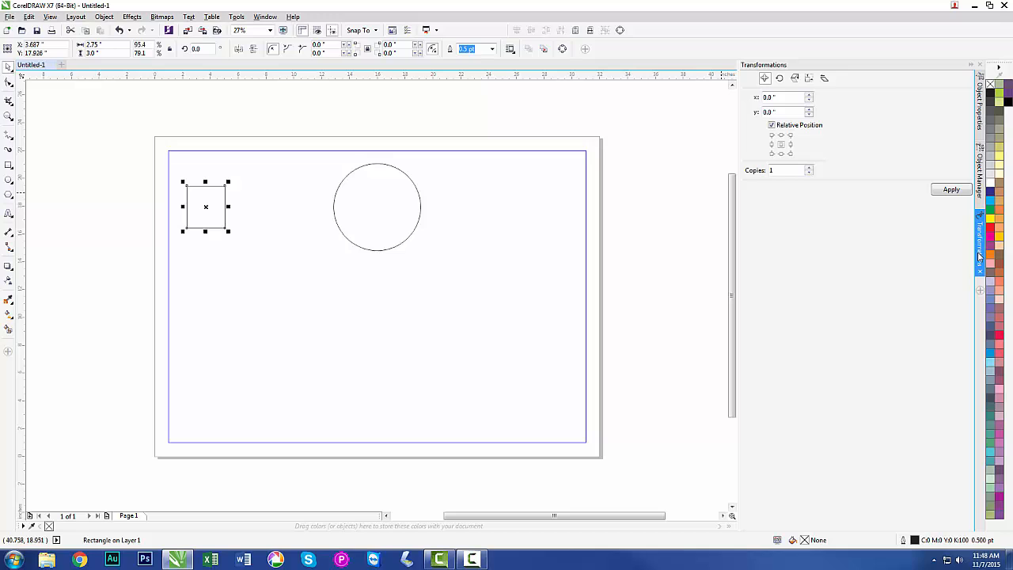
{"action": "left_click", "coordinate": [181, 113]}
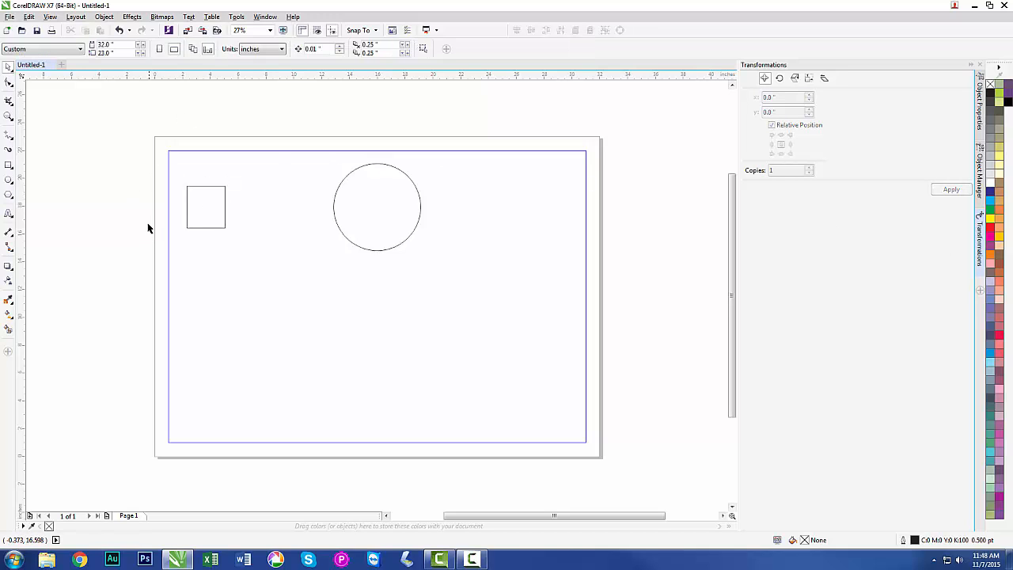
Place three copies of the small rectangle level with the circle's center, one between the original and the circle and two beyond the circle.
{"action": "left_click", "coordinate": [200, 188]}
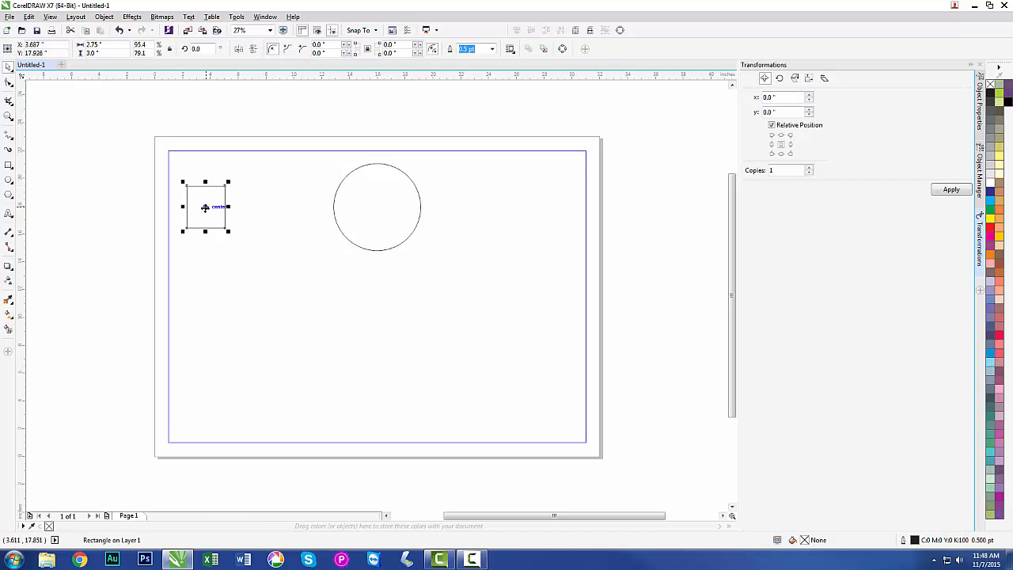
{"action": "left_click_drag", "start_coordinate": [205, 208], "coordinate": [281, 207]}
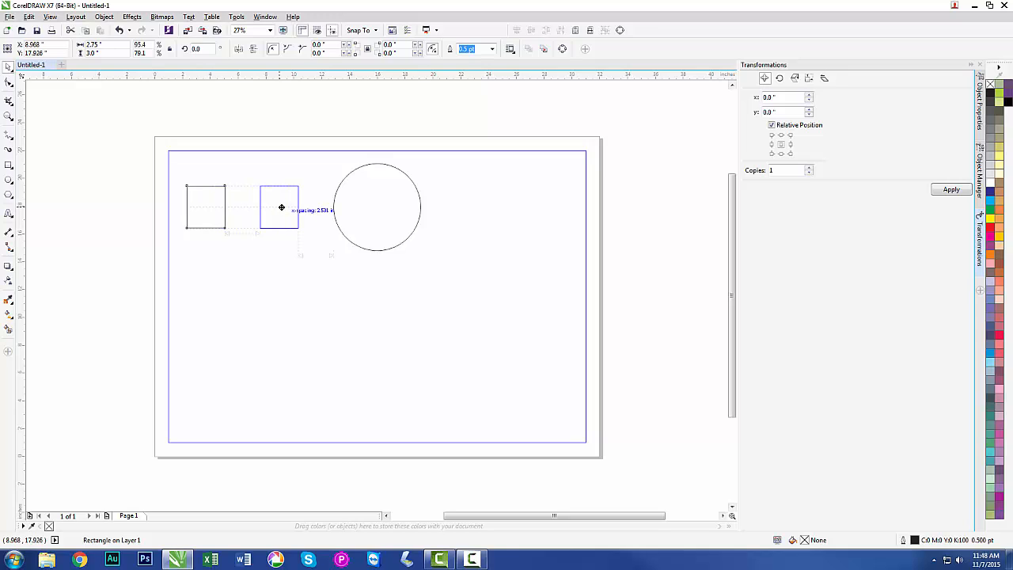
{"action": "left_click_drag", "start_coordinate": [282, 208], "coordinate": [282, 211]}
{"action": "left_click_drag", "start_coordinate": [279, 207], "coordinate": [544, 208]}
{"action": "left_click", "coordinate": [315, 297]}
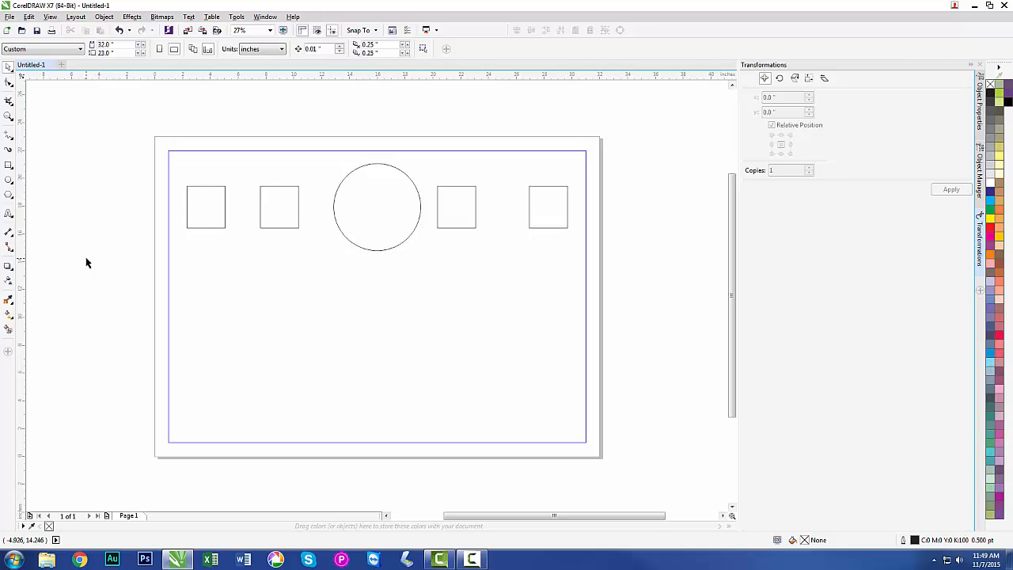
Draw a rectangle below the large circle, sized 2.75 by 7/8 inches, and center it on the page.
{"action": "left_click", "coordinate": [8, 166]}
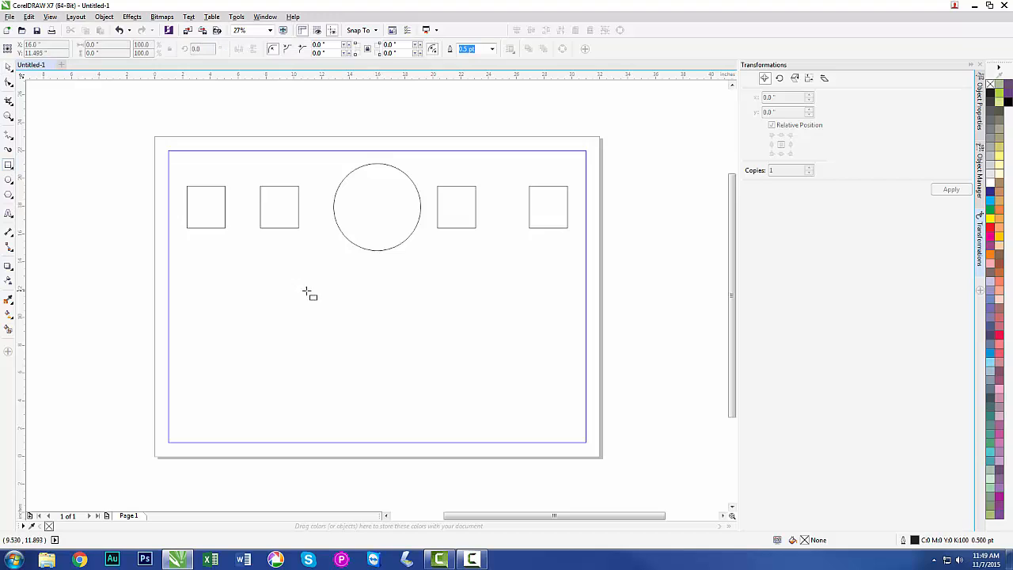
{"action": "mouse_move", "coordinate": [306, 292]}
{"action": "left_mouse_down"}
{"action": "mouse_move", "coordinate": [339, 312]}
{"action": "mouse_move", "coordinate": [387, 319]}
{"action": "left_mouse_up"}
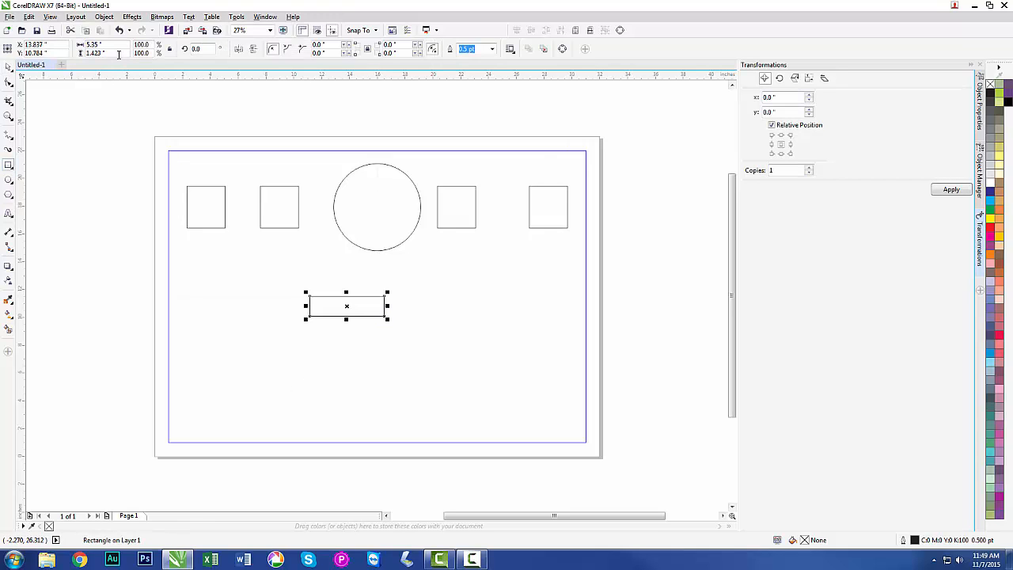
{"action": "left_click_drag", "start_coordinate": [119, 45], "coordinate": [82, 45]}
{"action": "type", "text": "2.75"}
{"action": "key", "text": "Tab"}
{"action": "type", "text": "7/8"}
{"action": "key", "text": "Return"}
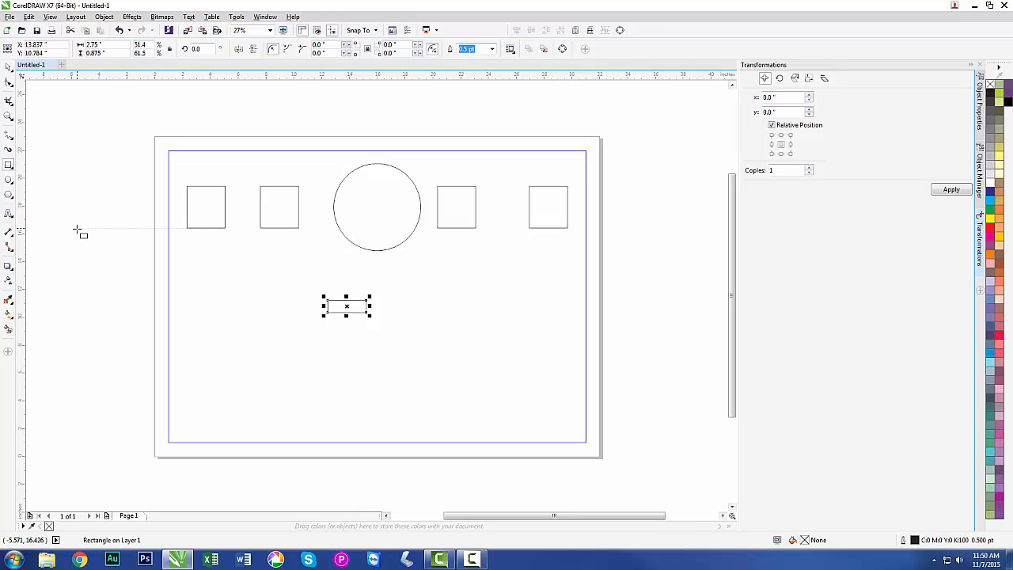
{"action": "key", "text": "p"}
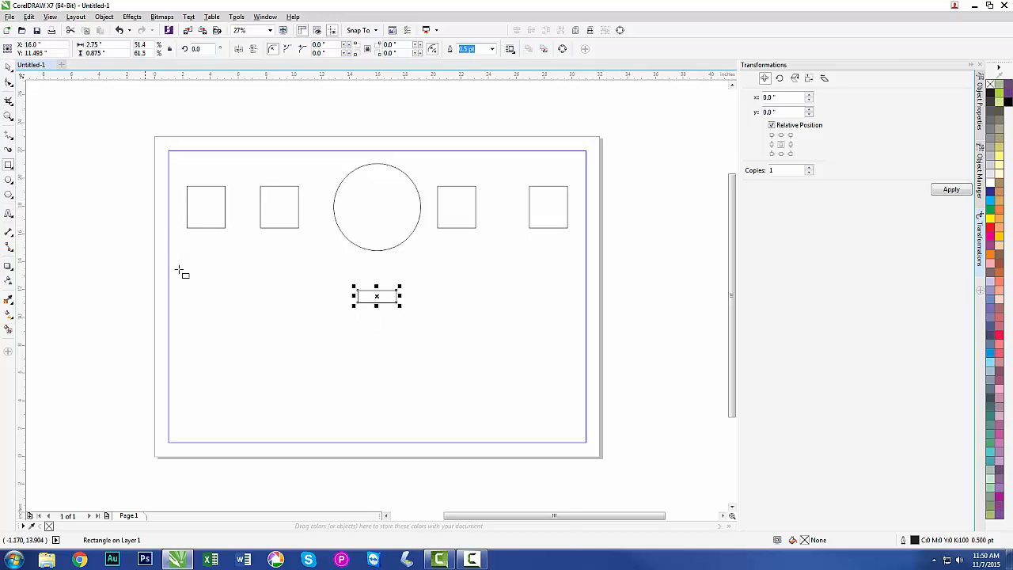
Draw a circle about 0.12 inches in diameter and move it inside the page-centered rectangle, near its left end at mid-height.
{"action": "key", "text": "F2"}
{"action": "left_click_drag", "start_coordinate": [329, 265], "coordinate": [421, 331]}
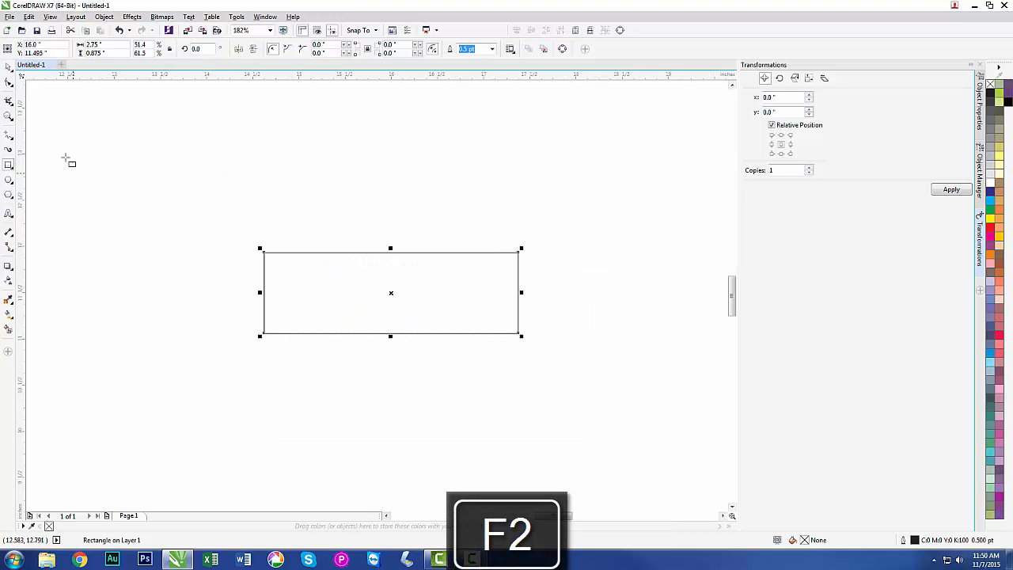
{"action": "left_click", "coordinate": [8, 67]}
{"action": "left_click", "coordinate": [142, 294]}
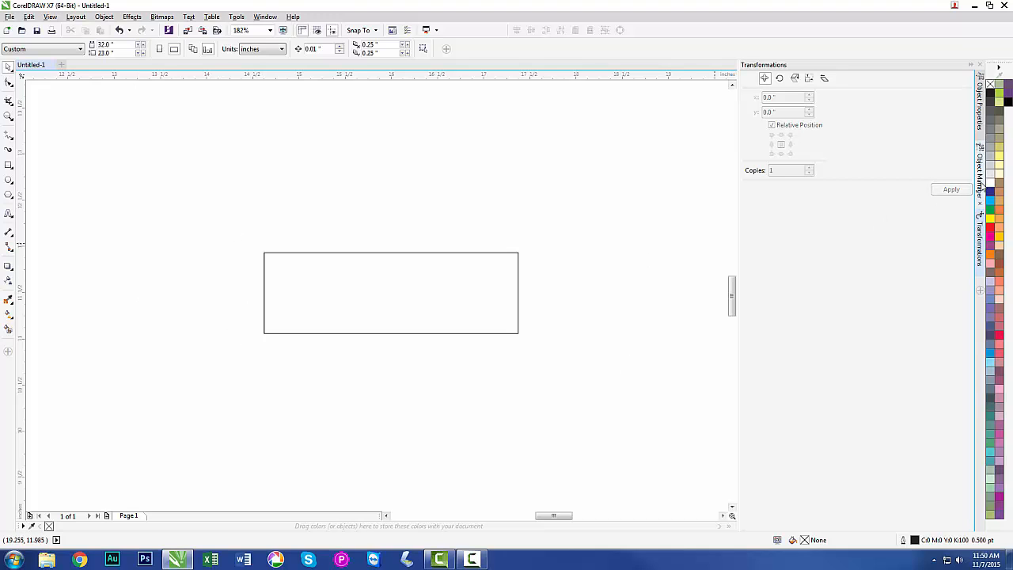
{"action": "left_click", "coordinate": [982, 184]}
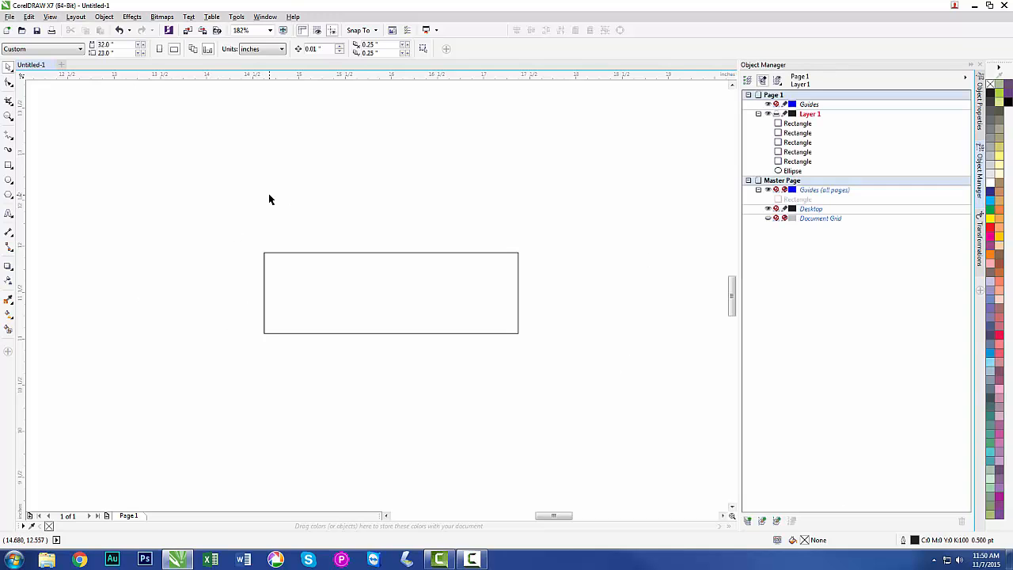
{"action": "left_click", "coordinate": [8, 182]}
{"action": "mouse_move", "coordinate": [151, 161]}
{"action": "left_mouse_down"}
{"action": "mouse_move", "coordinate": [170, 181]}
{"action": "mouse_move", "coordinate": [162, 172]}
{"action": "left_mouse_up"}
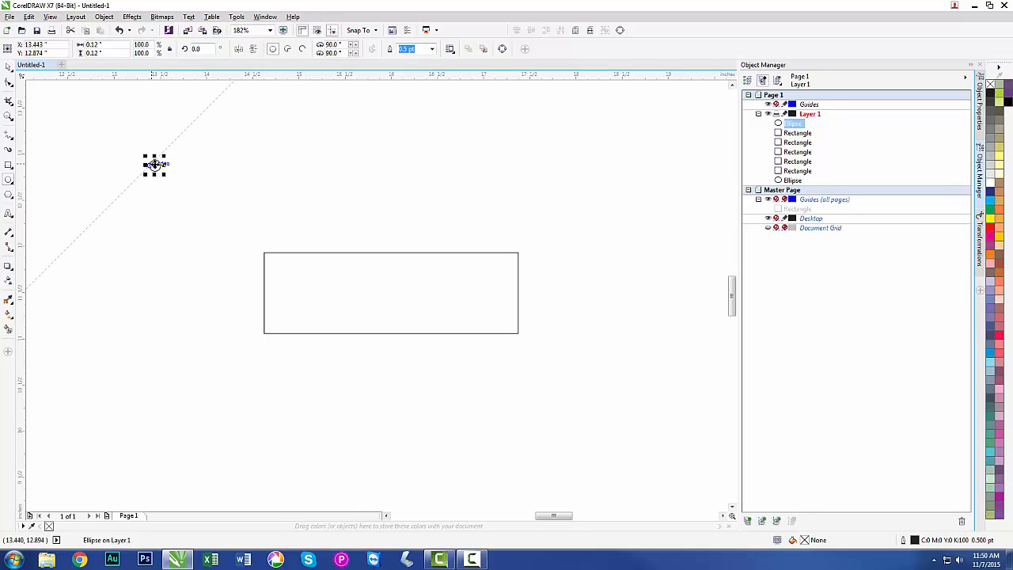
{"action": "left_click_drag", "start_coordinate": [156, 166], "coordinate": [281, 292]}
{"action": "left_click", "coordinate": [189, 272]}
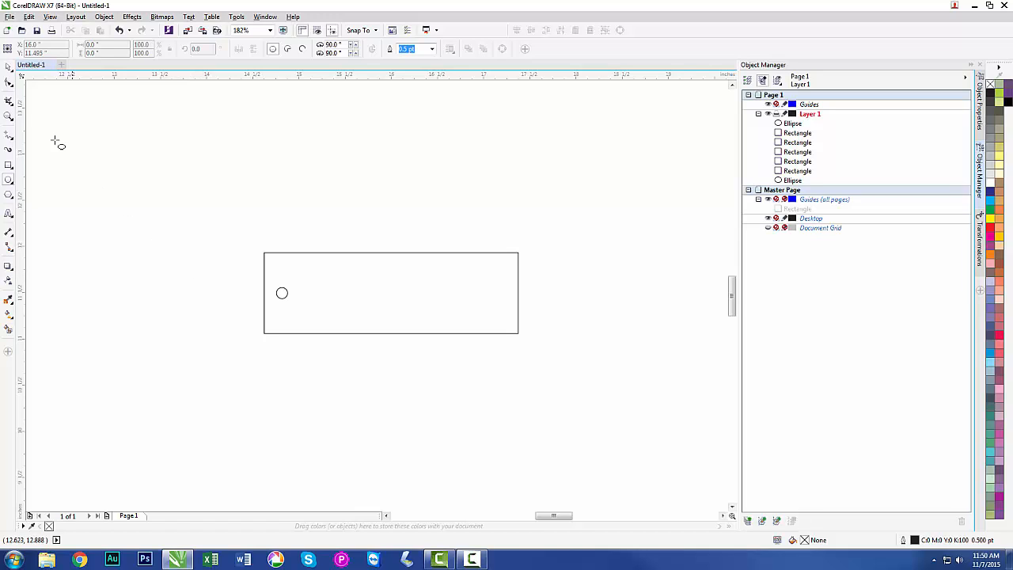
Nudge the small circle to the right in 0.01-inch increments, to about X 14.87 inches.
{"action": "left_click", "coordinate": [12, 68]}
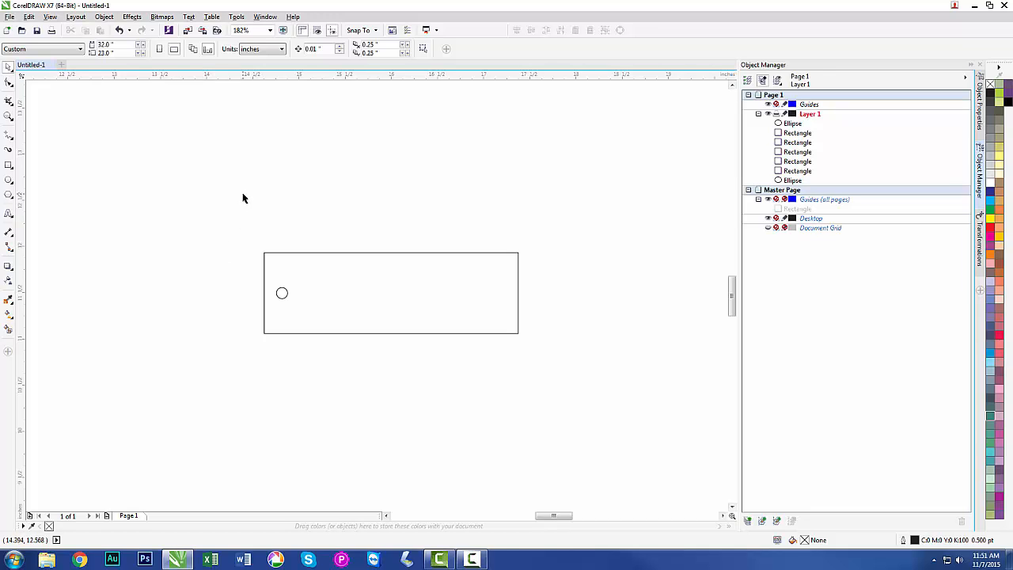
{"action": "double_click", "coordinate": [325, 49]}
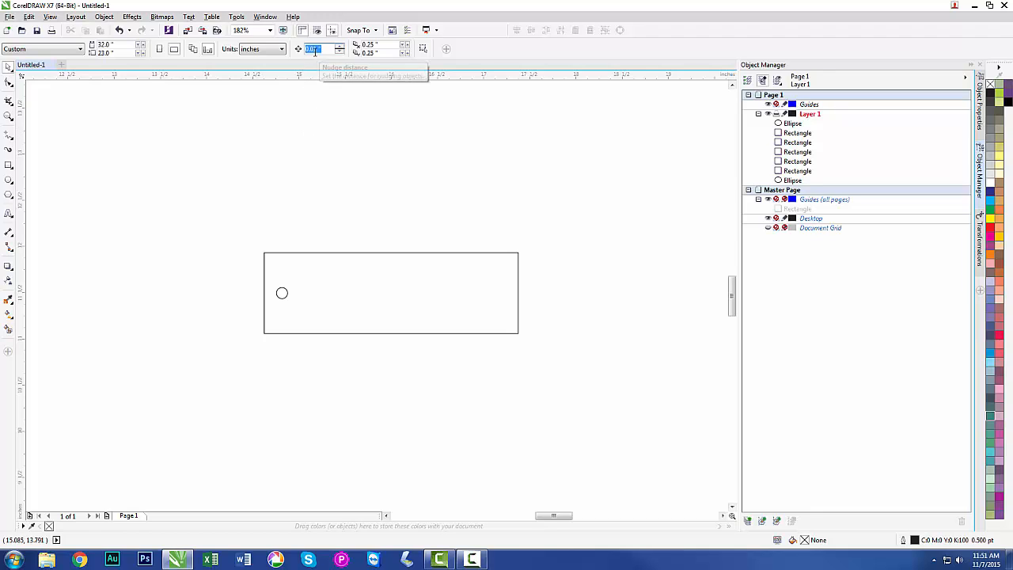
{"action": "left_click", "coordinate": [281, 293]}
{"action": "key", "text": "Right"}
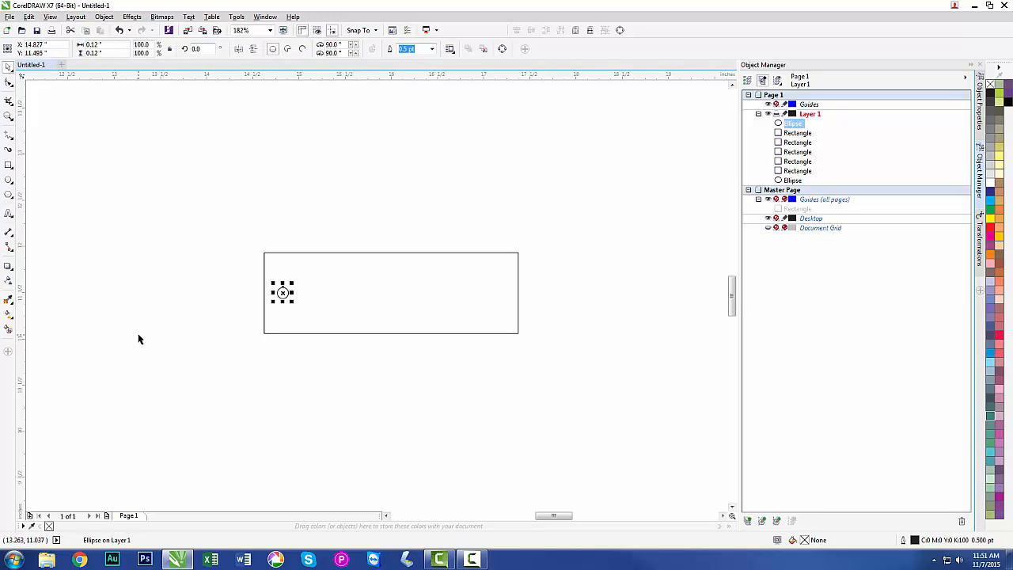
{"action": "key", "text": "Right"}
{"action": "key", "text": "Right"}
{"action": "key", "text": "Right"}
{"action": "key", "text": "Right"}
{"action": "left_click", "coordinate": [174, 297]}
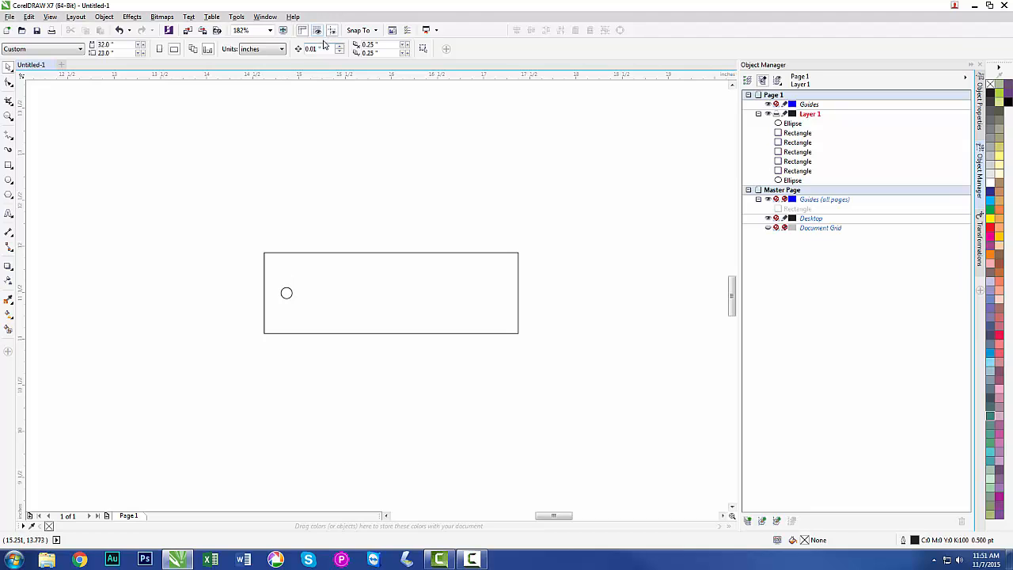
Set the nudge distance to 2 3/16 inches and offset a copy of the small circle to the right by that distance.
{"action": "left_click_drag", "start_coordinate": [323, 49], "coordinate": [290, 49]}
{"action": "type", "text": "2 3/16"}
{"action": "key", "text": "Return"}
{"action": "left_click", "coordinate": [283, 292]}
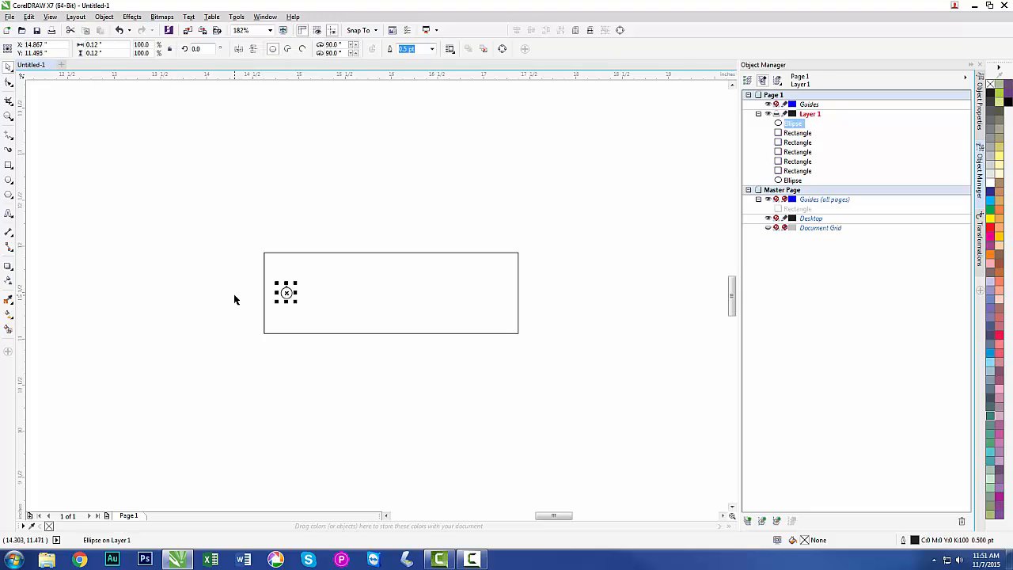
{"action": "key", "text": "ctrl+c"}
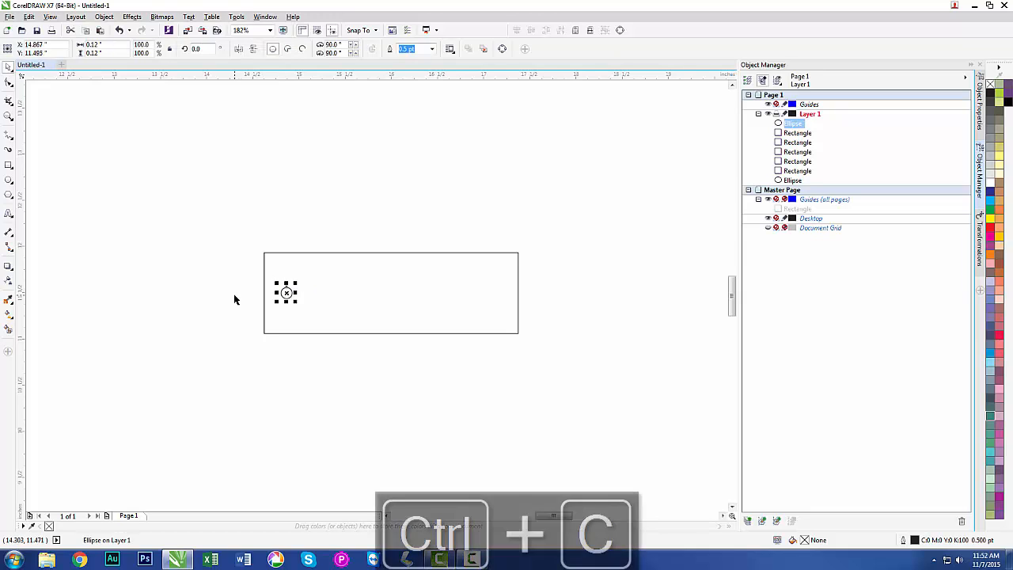
{"action": "key", "text": "ctrl+v"}
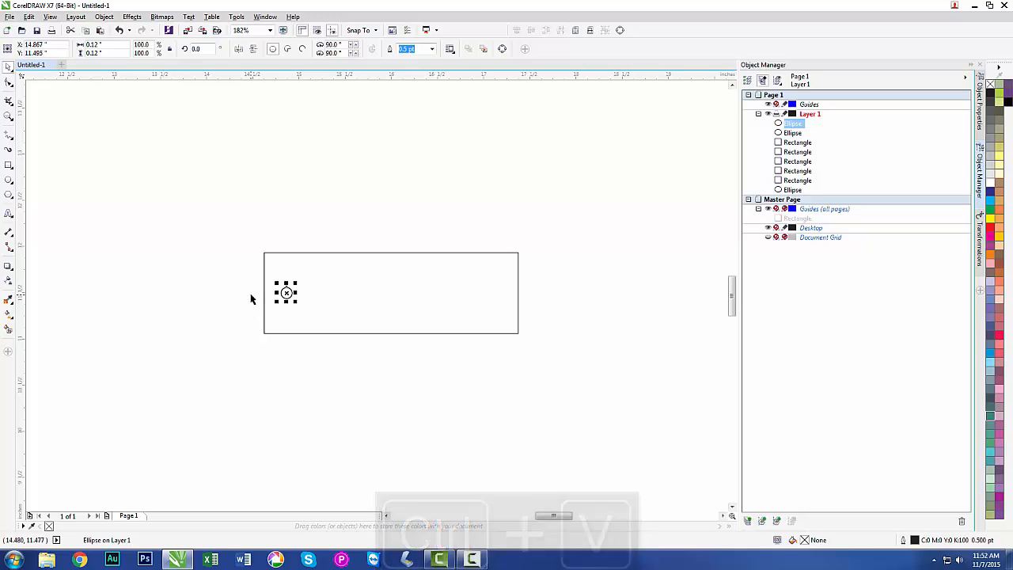
{"action": "key", "text": "Right"}
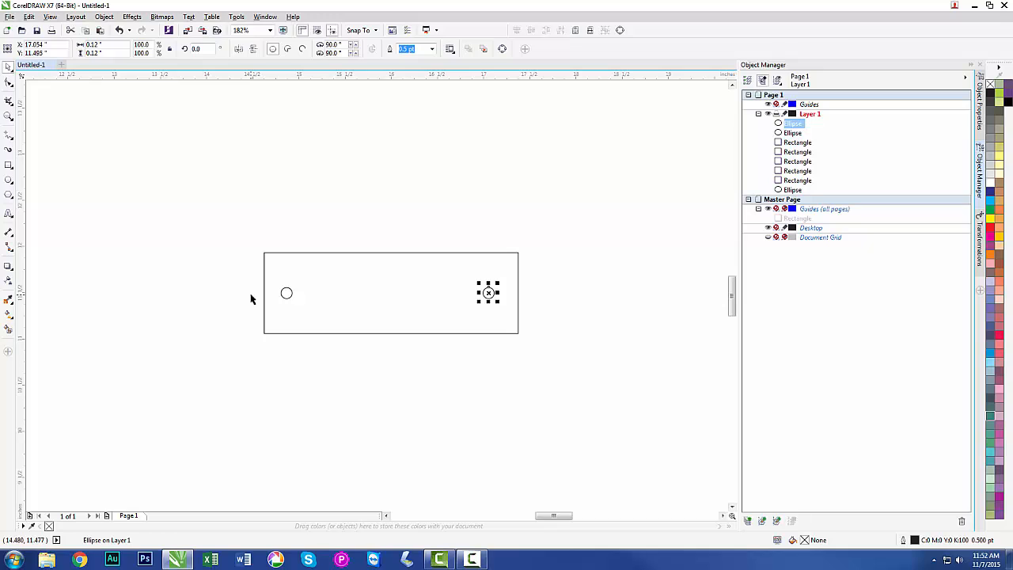
{"action": "left_click", "coordinate": [250, 299]}
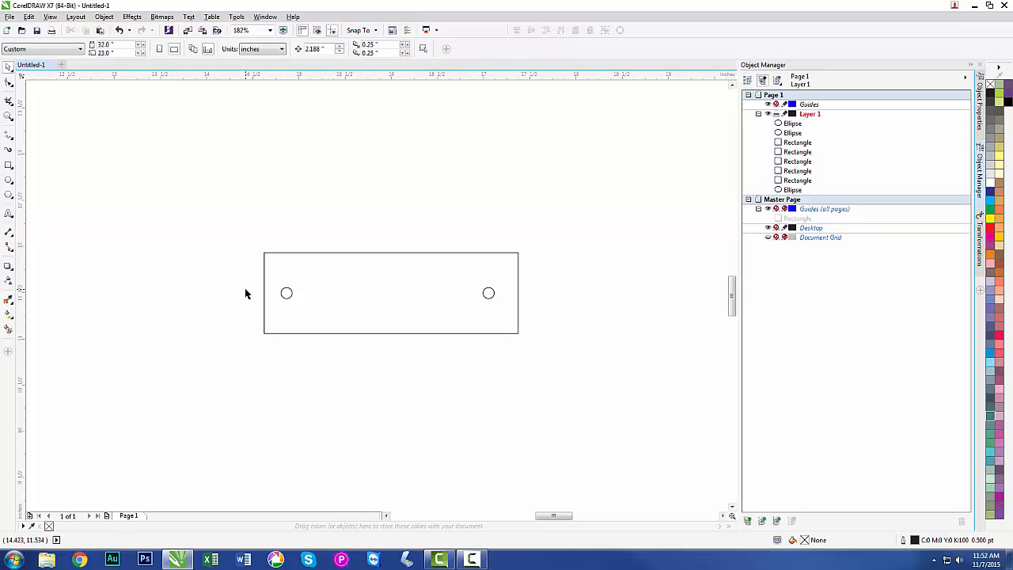
Group the two small circles inside the page-centered rectangle.
{"action": "left_click_drag", "start_coordinate": [242, 277], "coordinate": [521, 314]}
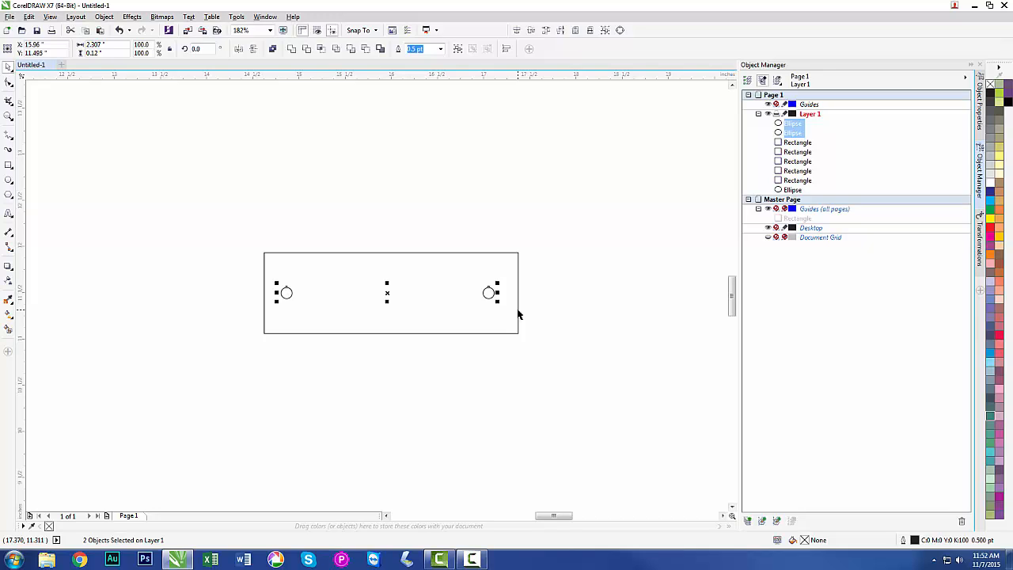
{"action": "left_click", "coordinate": [458, 50]}
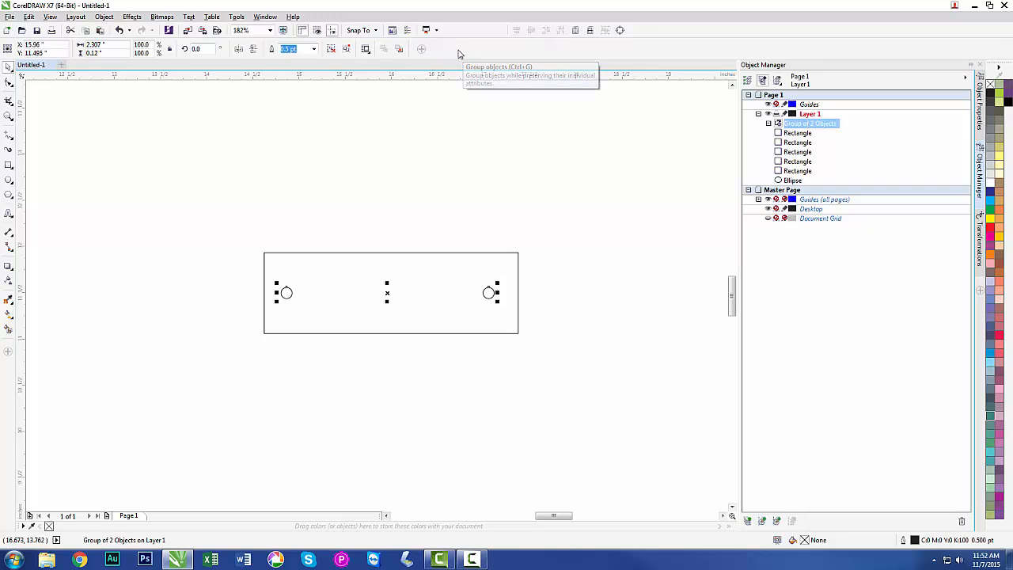
{"action": "left_click", "coordinate": [247, 242]}
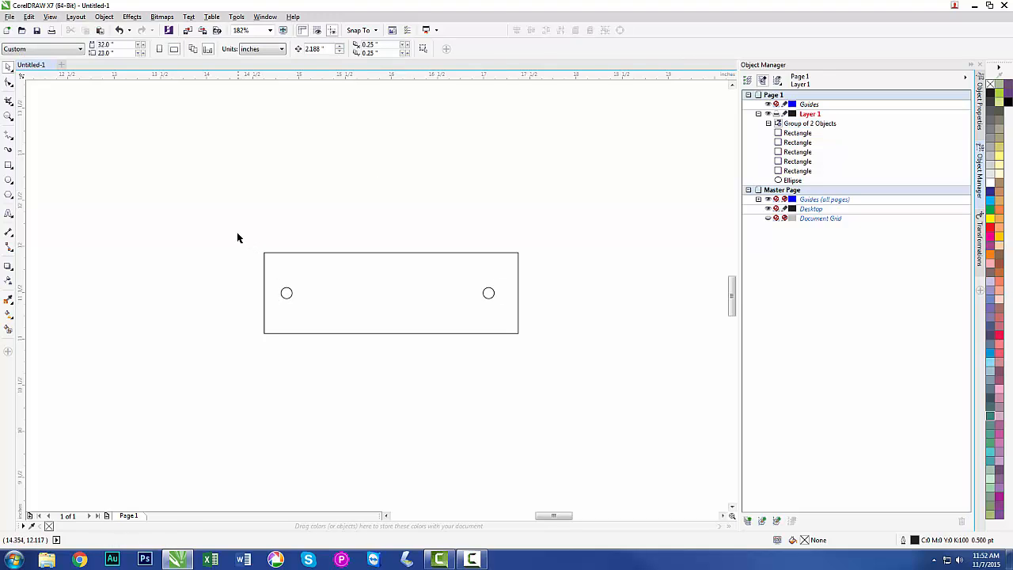
Align the grouped circles horizontally with the center of their surrounding rectangle.
{"action": "left_click_drag", "start_coordinate": [231, 228], "coordinate": [505, 420]}
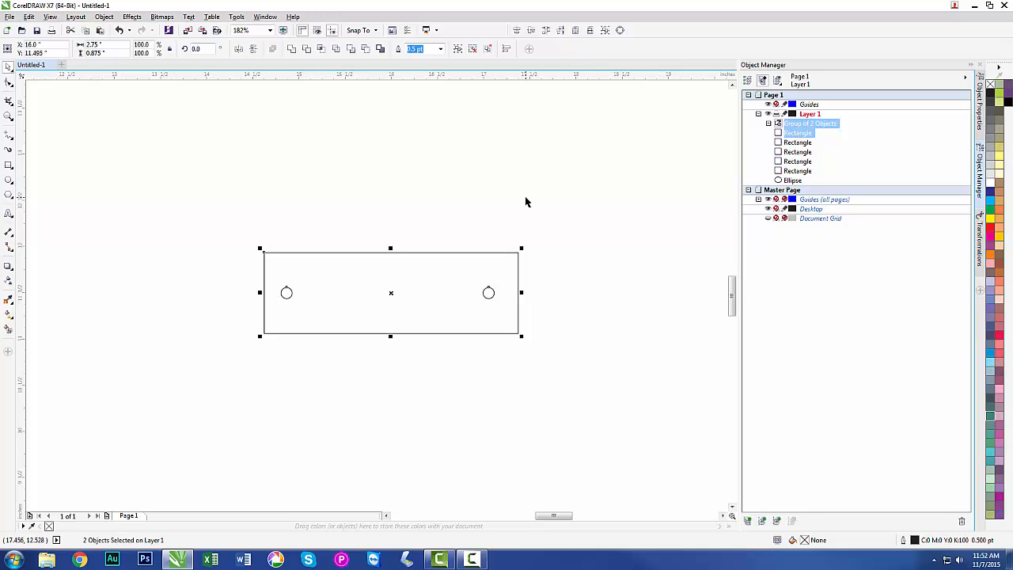
{"action": "key", "text": "c"}
{"action": "left_click", "coordinate": [226, 229]}
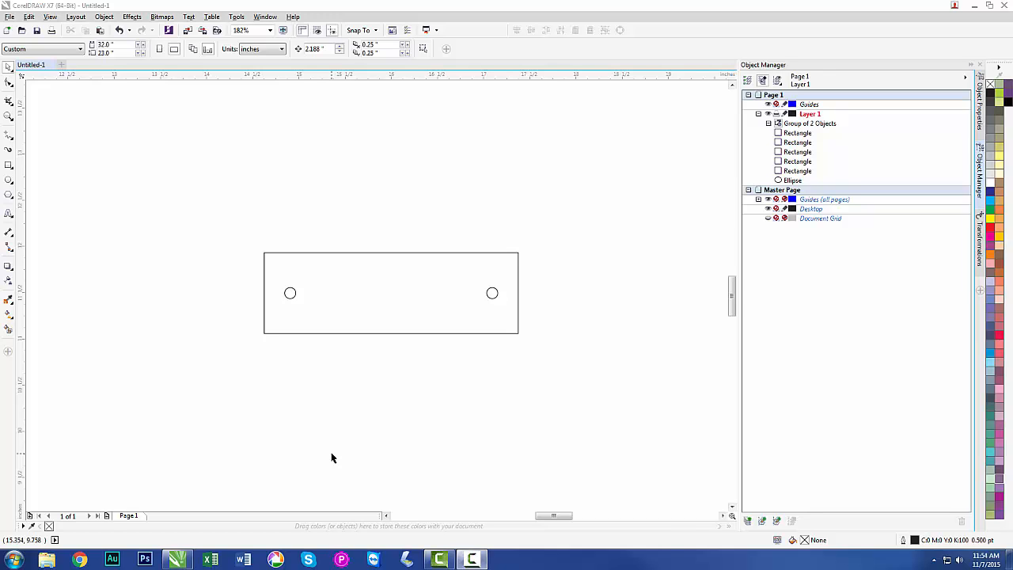
Select all the shapes on the page and add the Outline flyout to the toolbox.
{"action": "key", "text": "shift+F4"}
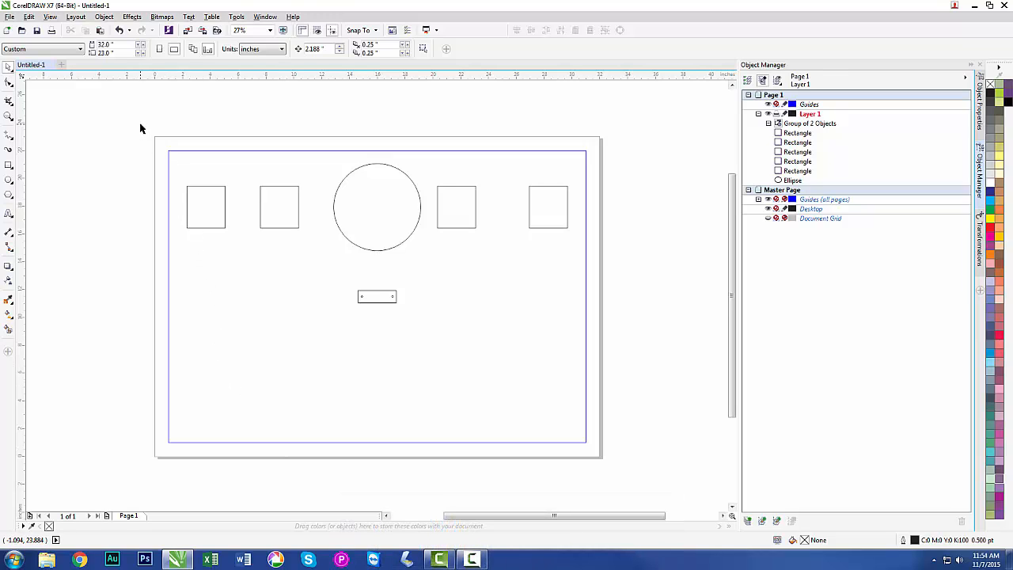
{"action": "left_click_drag", "start_coordinate": [140, 123], "coordinate": [604, 343]}
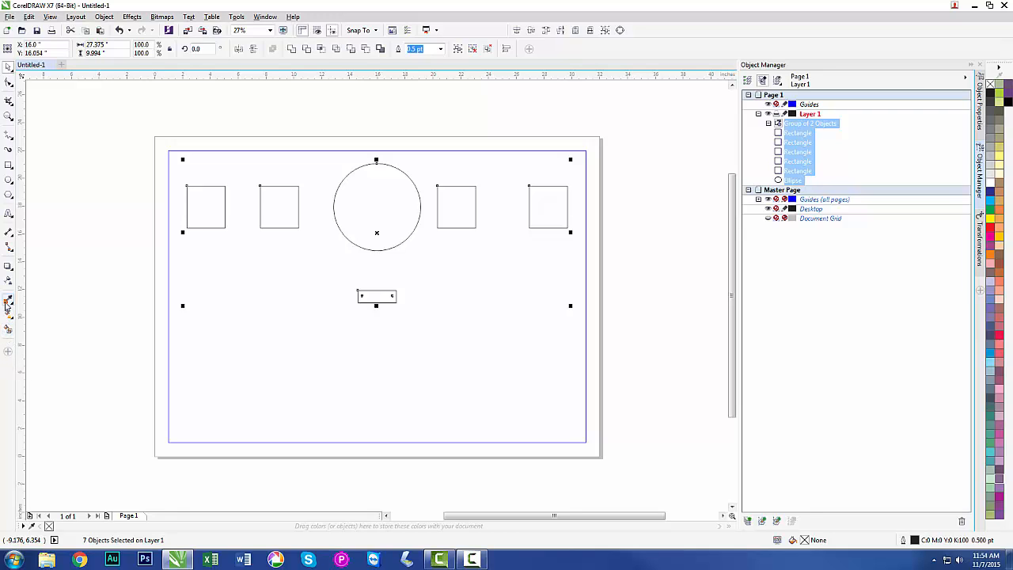
{"action": "left_click", "coordinate": [8, 354]}
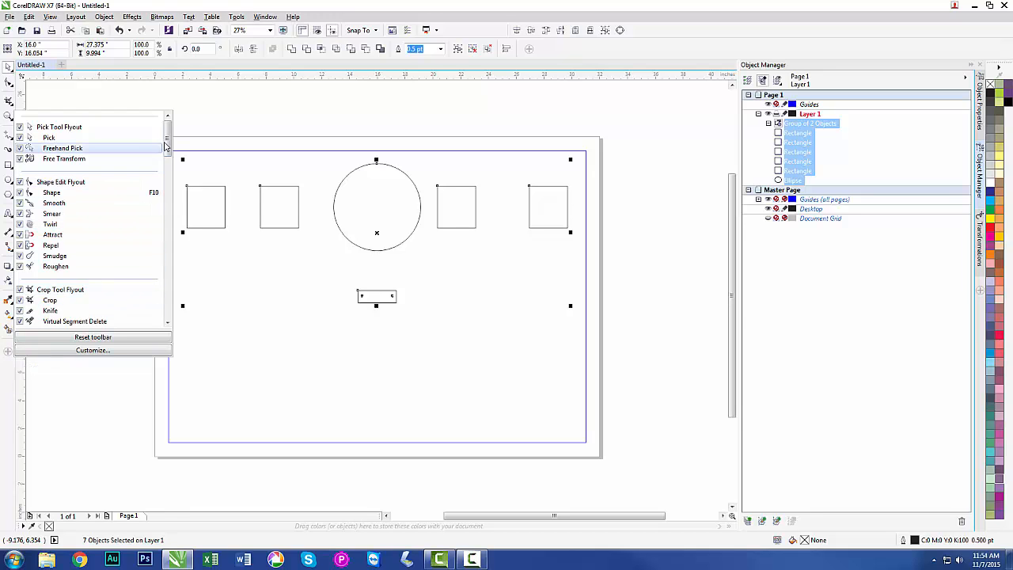
{"action": "left_click_drag", "start_coordinate": [167, 141], "coordinate": [108, 285]}
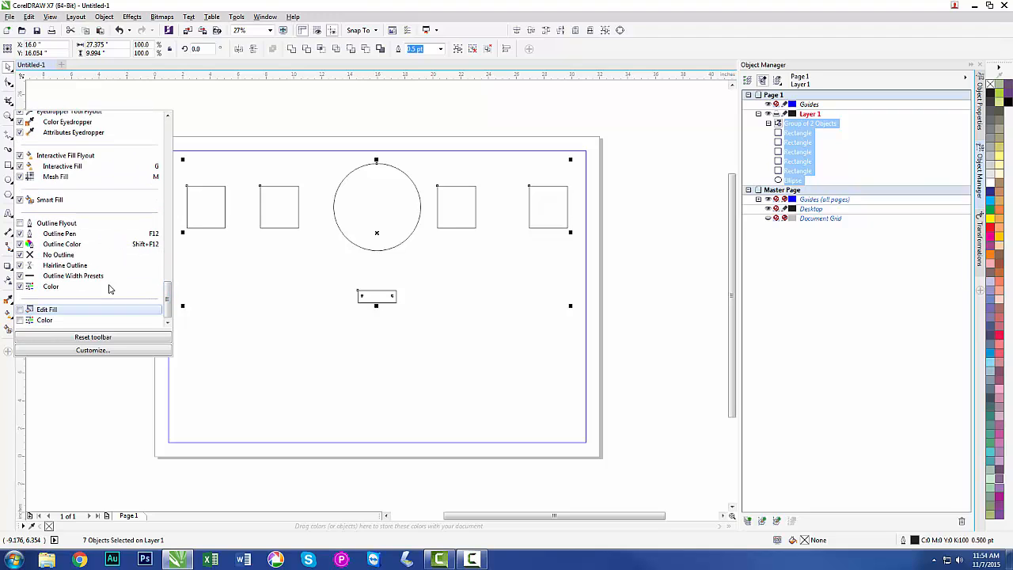
{"action": "left_click", "coordinate": [20, 224]}
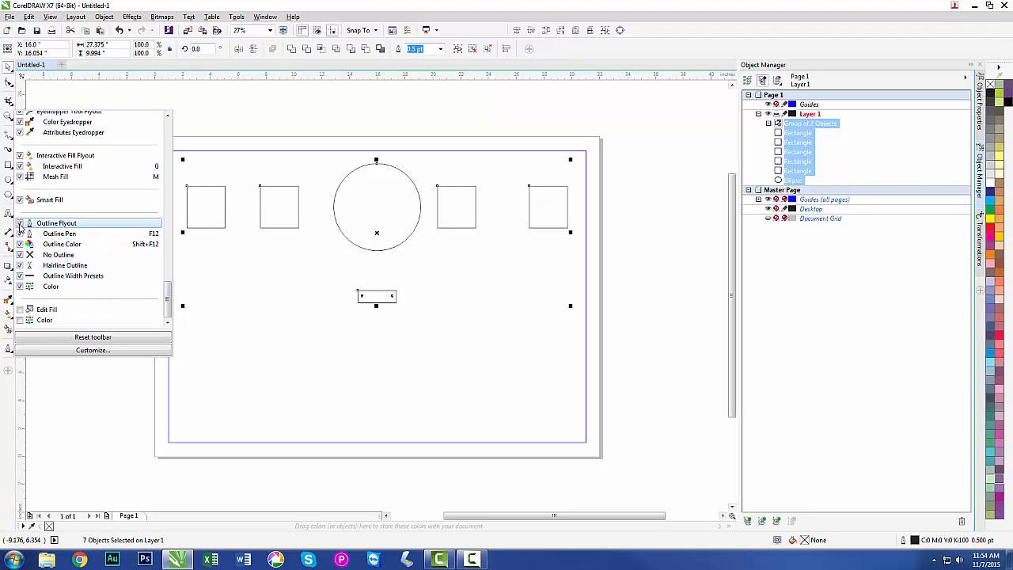
Give all the selected shapes a hairline outline, then clear the selection.
{"action": "left_click", "coordinate": [40, 389]}
{"action": "left_click", "coordinate": [9, 350]}
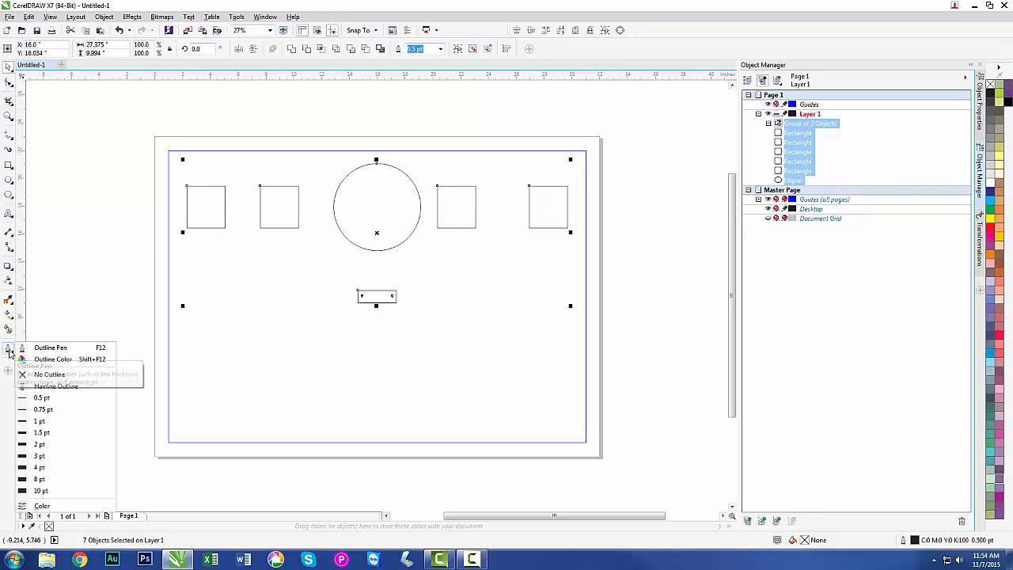
{"action": "left_click", "coordinate": [50, 387]}
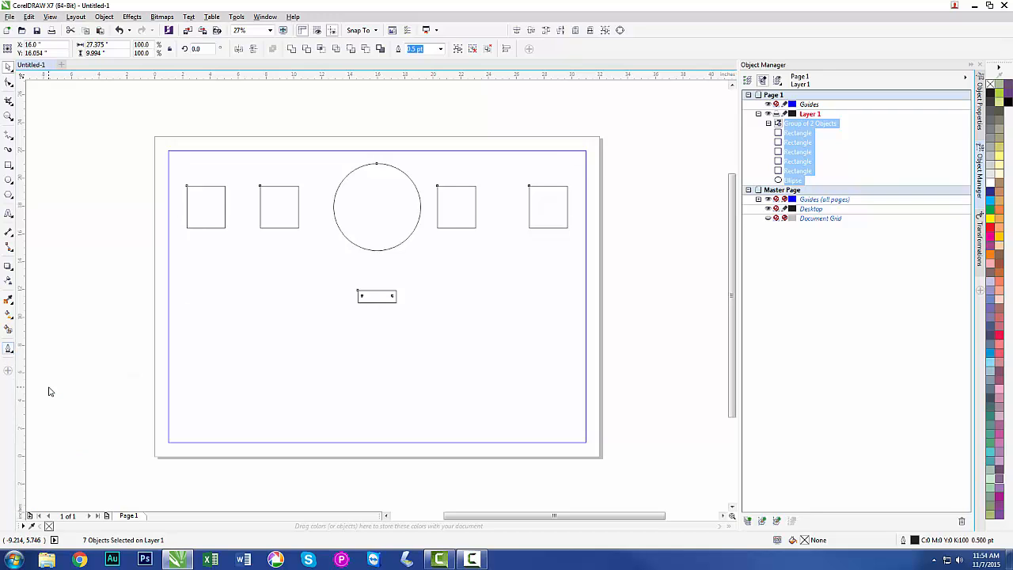
{"action": "left_click", "coordinate": [87, 334]}
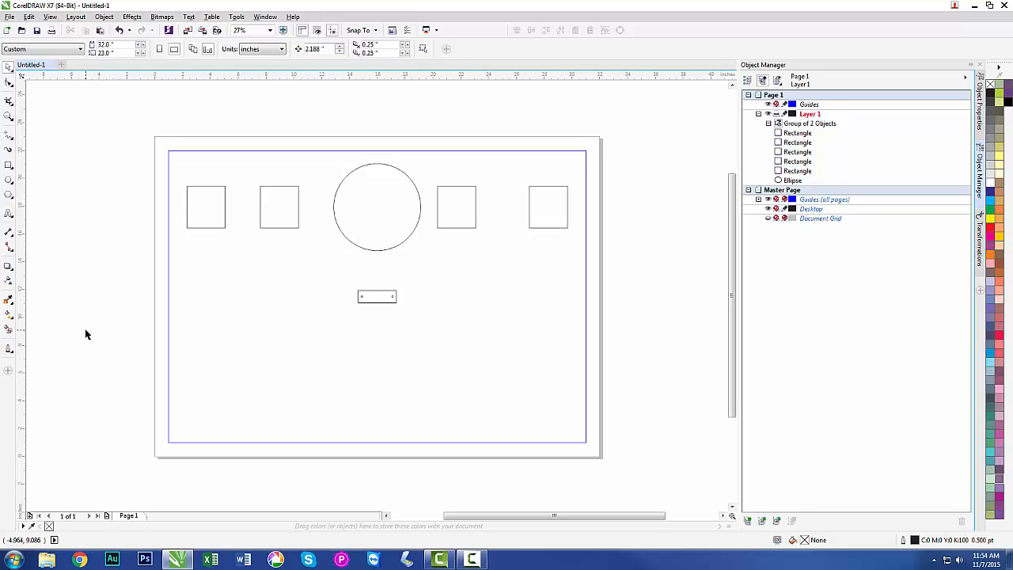
Group the small rectangle below the large circle with the two holes inside it.
{"action": "left_click_drag", "start_coordinate": [425, 319], "coordinate": [332, 283]}
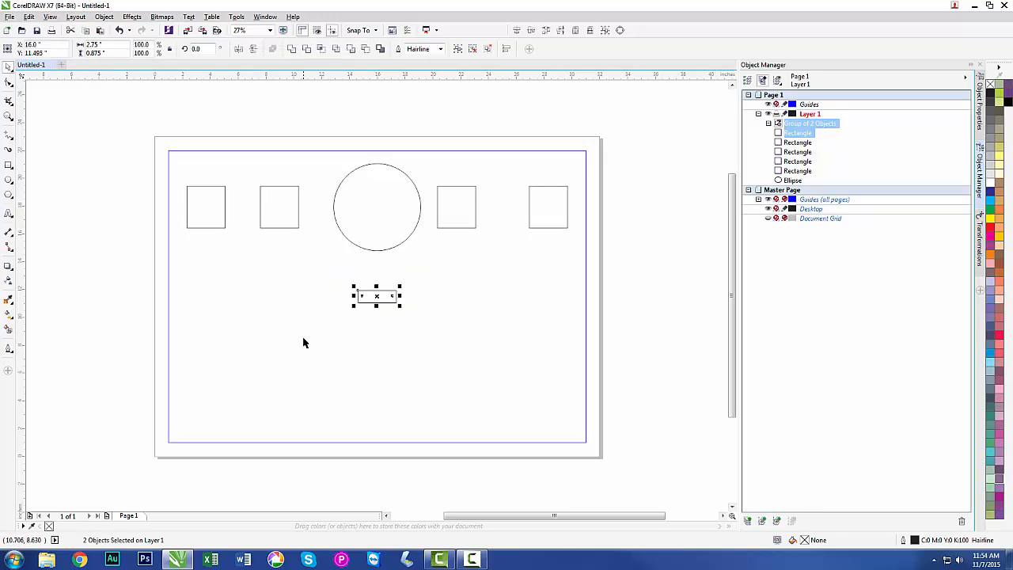
{"action": "left_click", "coordinate": [456, 51]}
{"action": "left_click", "coordinate": [441, 124]}
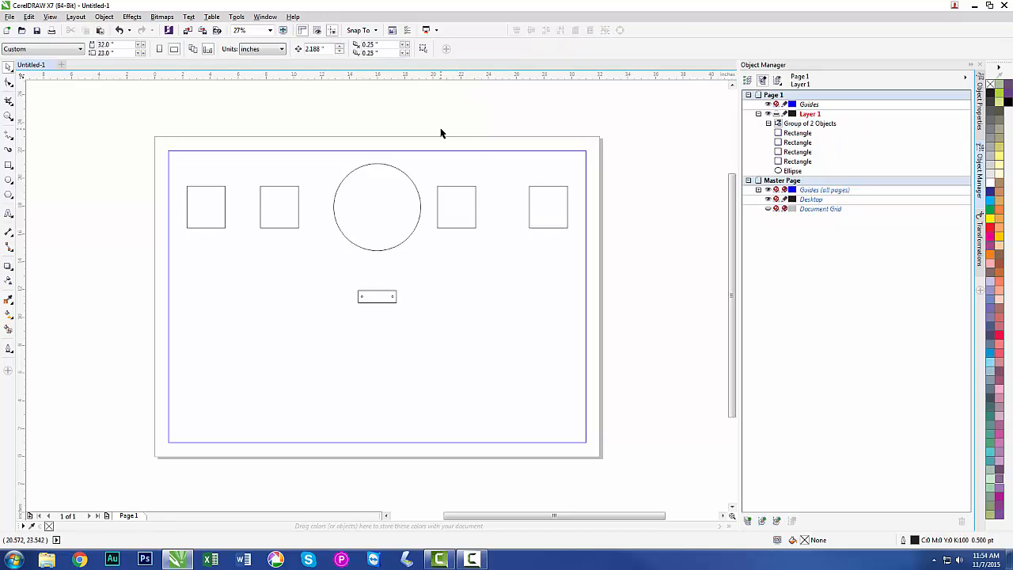
Move the grouped plate near the margin frame's left edge, below the leftmost square, at about X 2.87 and Y 12.31 inches.
{"action": "left_click", "coordinate": [371, 297]}
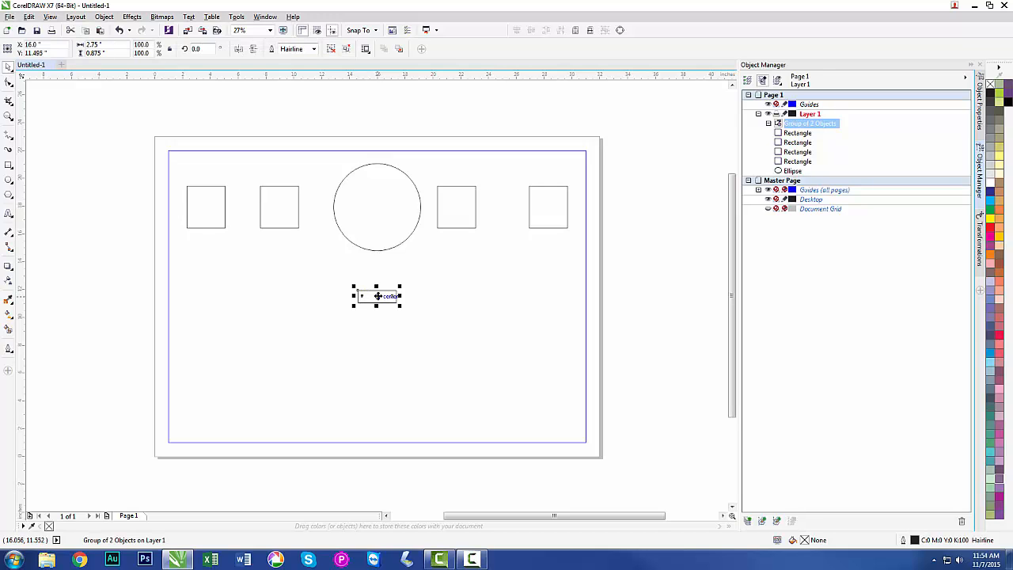
{"action": "left_click_drag", "start_coordinate": [378, 296], "coordinate": [196, 284]}
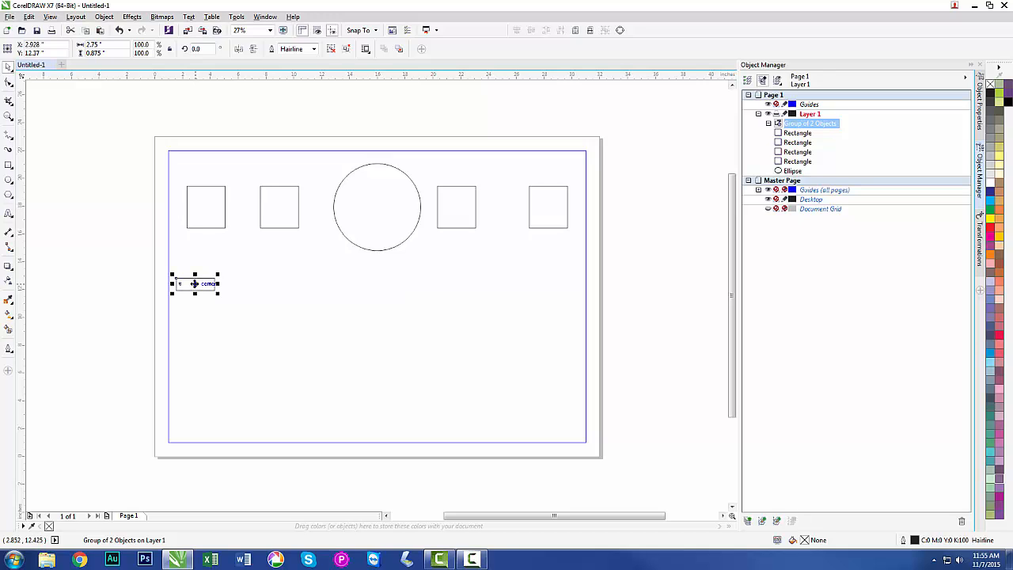
{"action": "mouse_move", "coordinate": [195, 283]}
{"action": "left_mouse_down"}
{"action": "mouse_move", "coordinate": [552, 291]}
{"action": "mouse_move", "coordinate": [141, 283]}
{"action": "mouse_move", "coordinate": [195, 285]}
{"action": "left_mouse_up"}
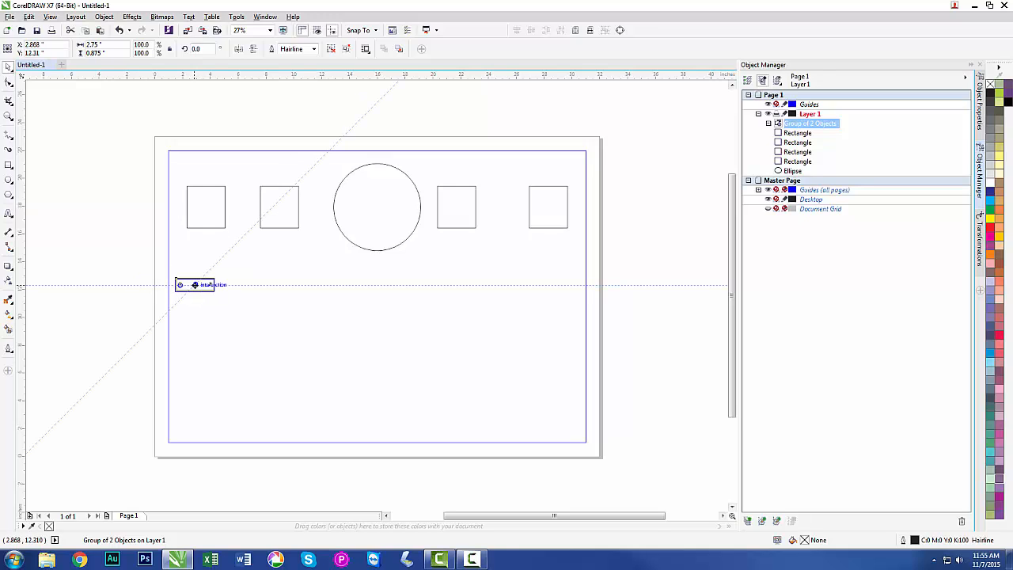
Leave eleven copies of the plate in a rough row across the page to the frame's right edge.
{"action": "left_click_drag", "start_coordinate": [195, 284], "coordinate": [582, 297]}
{"action": "key", "text": "space"}
{"action": "key", "text": "space"}
{"action": "key", "text": "space"}
{"action": "key", "text": "space"}
{"action": "key", "text": "space"}
{"action": "key", "text": "space"}
{"action": "key", "text": "space"}
{"action": "key", "text": "space"}
{"action": "key", "text": "space"}
{"action": "key", "text": "space"}
{"action": "key", "text": "space"}
{"action": "left_click", "coordinate": [367, 368]}
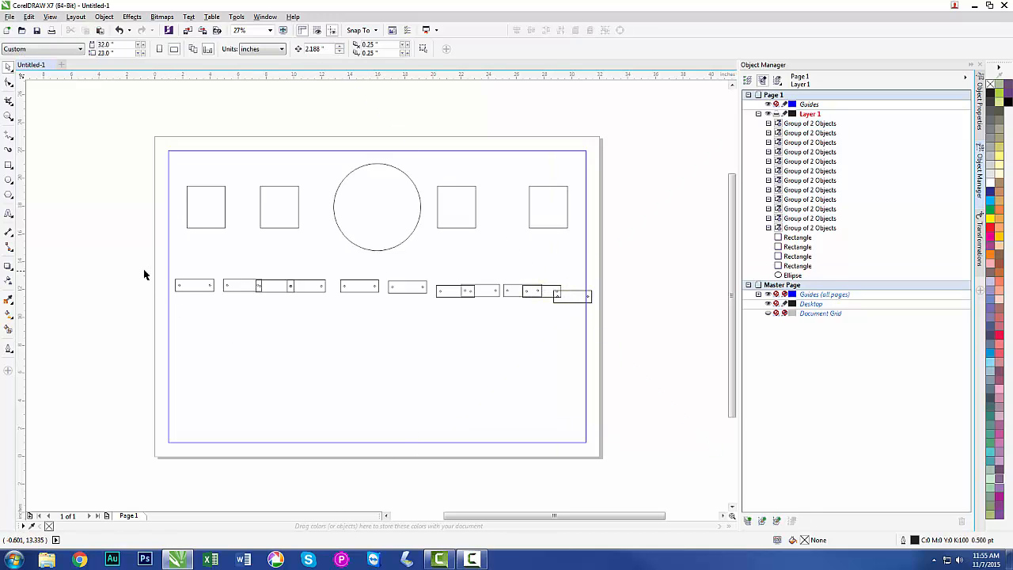
Align the twelve plates by their centers horizontally and distribute the spacing between them horizontally.
{"action": "left_click_drag", "start_coordinate": [142, 269], "coordinate": [631, 316]}
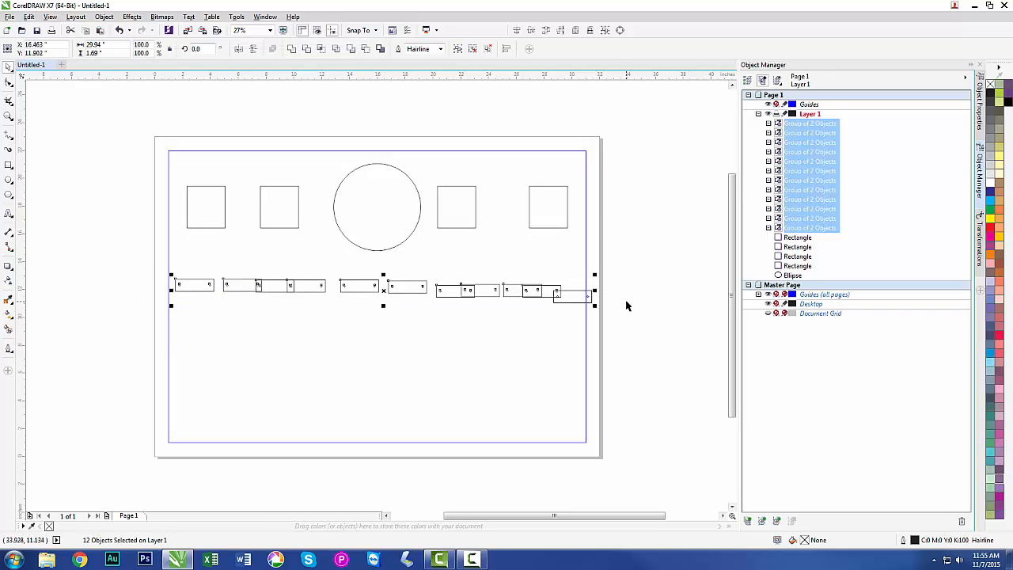
{"action": "left_click", "coordinate": [531, 32]}
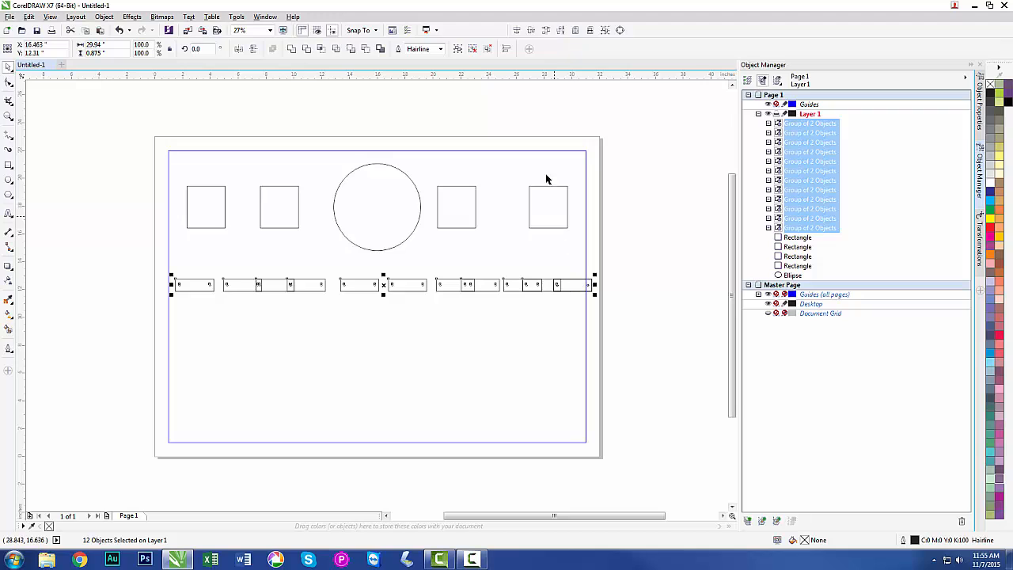
{"action": "left_click", "coordinate": [546, 33]}
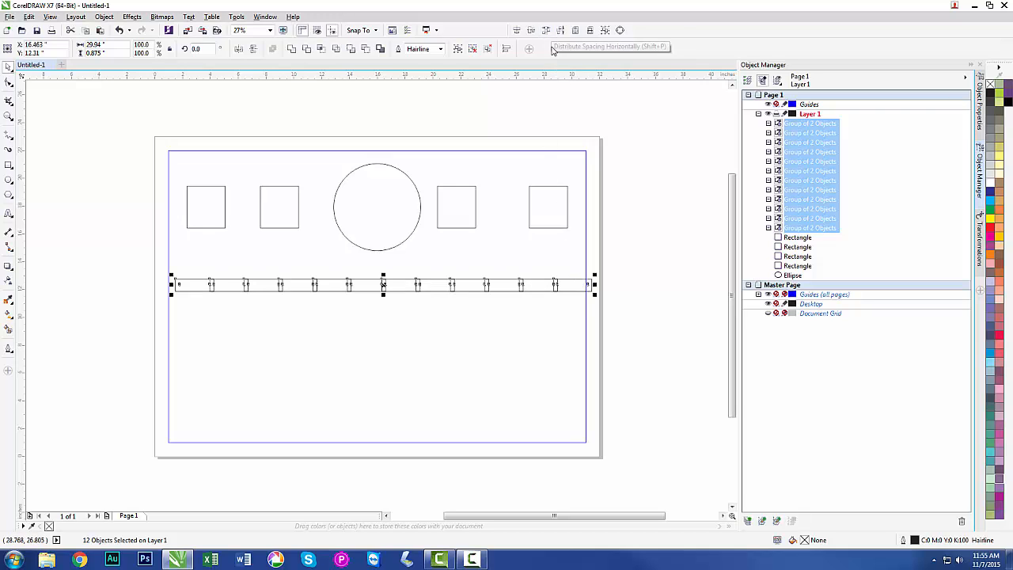
{"action": "left_click", "coordinate": [661, 283]}
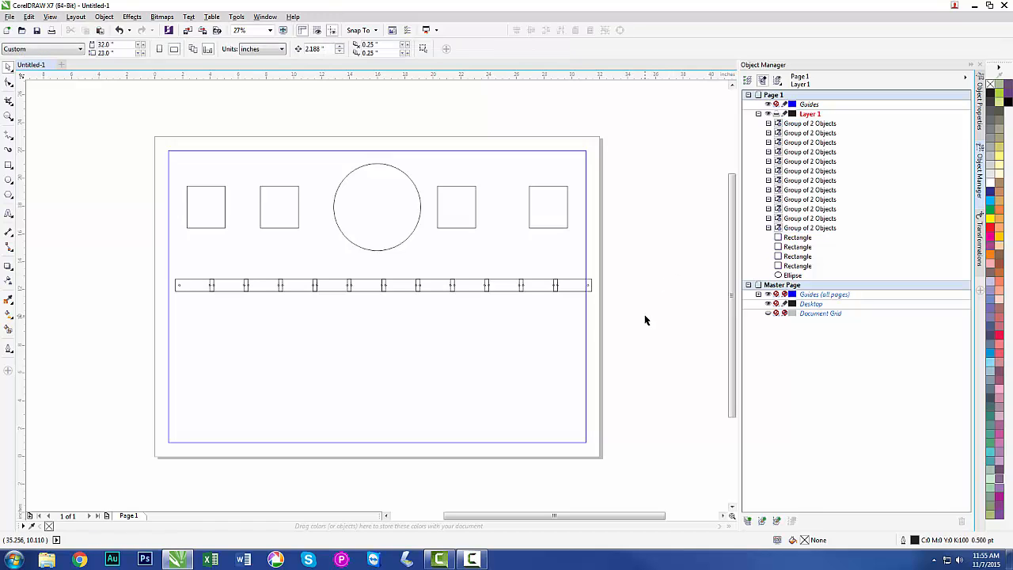
Check how many plates the row holds and delete the fifth and sixth plates.
{"action": "left_click_drag", "start_coordinate": [148, 270], "coordinate": [620, 310]}
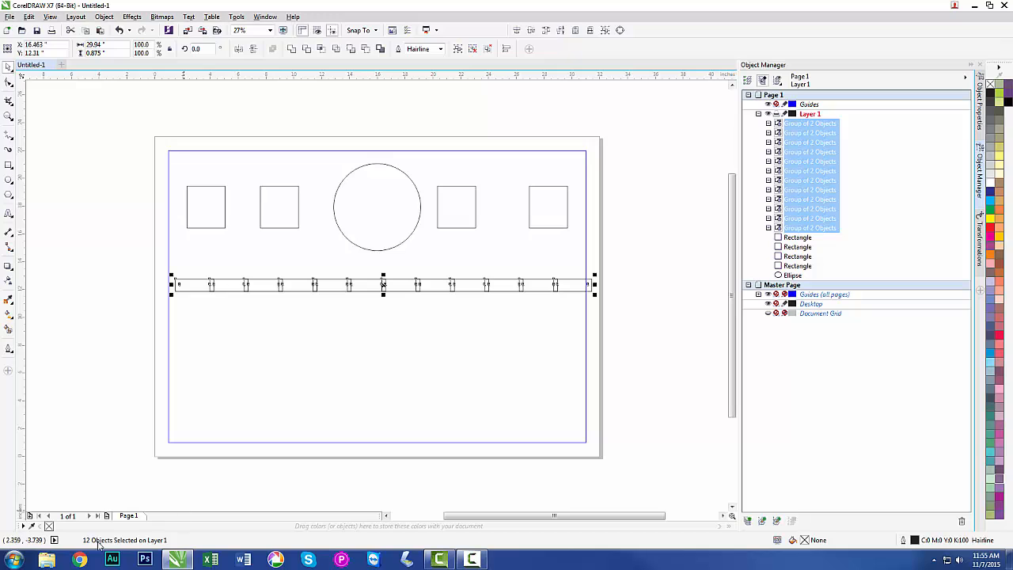
{"action": "left_click", "coordinate": [123, 427]}
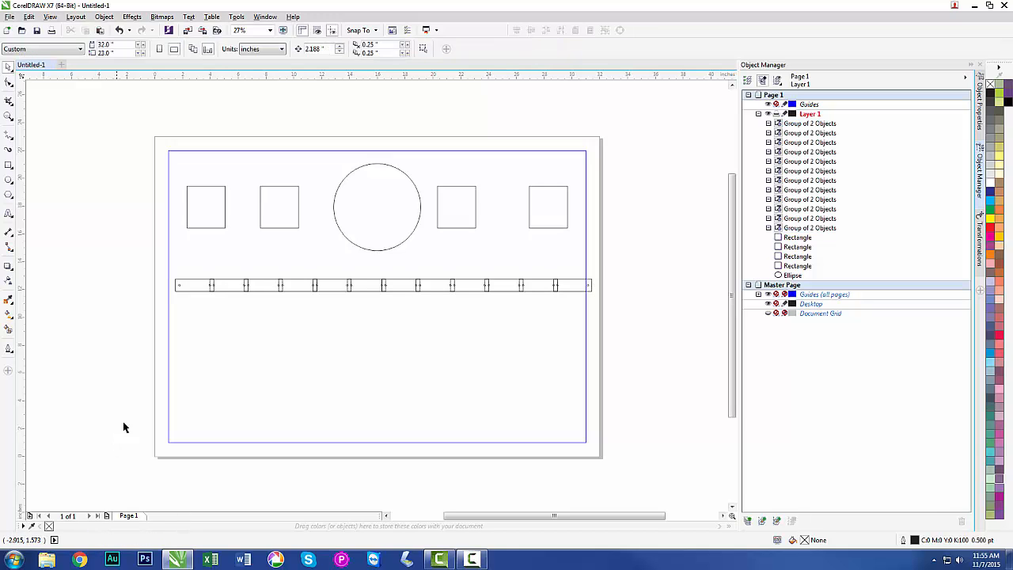
{"action": "left_click", "coordinate": [337, 284]}
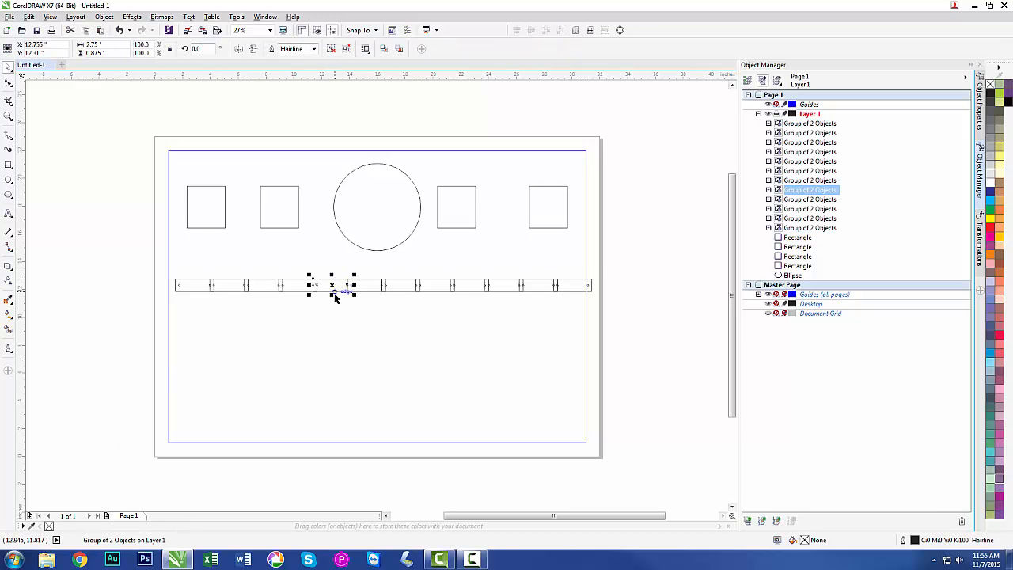
{"action": "key", "text": "Delete"}
{"action": "left_click", "coordinate": [365, 285]}
{"action": "key", "text": "Delete"}
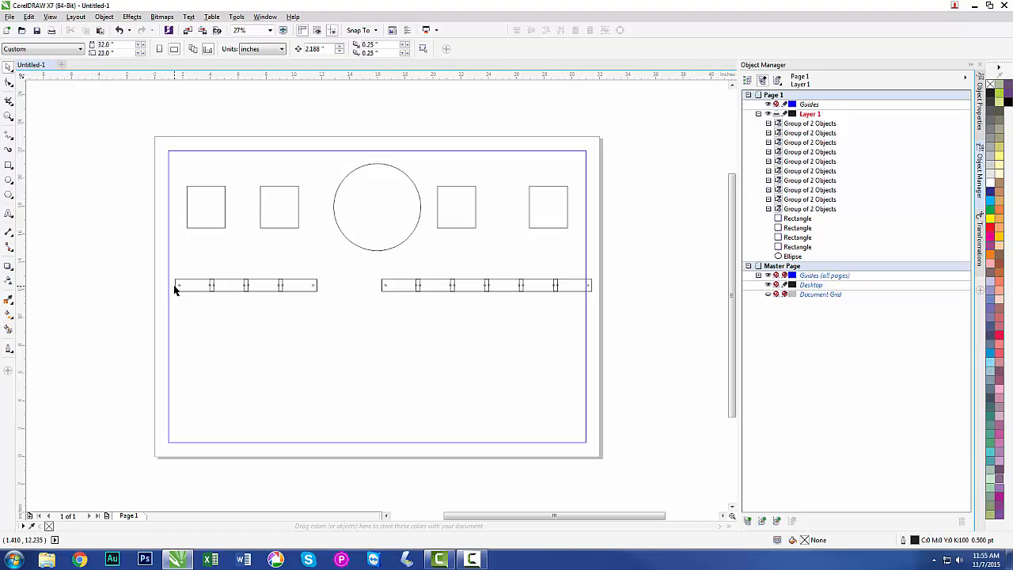
Move the last plate of the row leftward so it sits inside the margin frame's right edge.
{"action": "key", "text": "F2"}
{"action": "left_click_drag", "start_coordinate": [158, 271], "coordinate": [595, 317]}
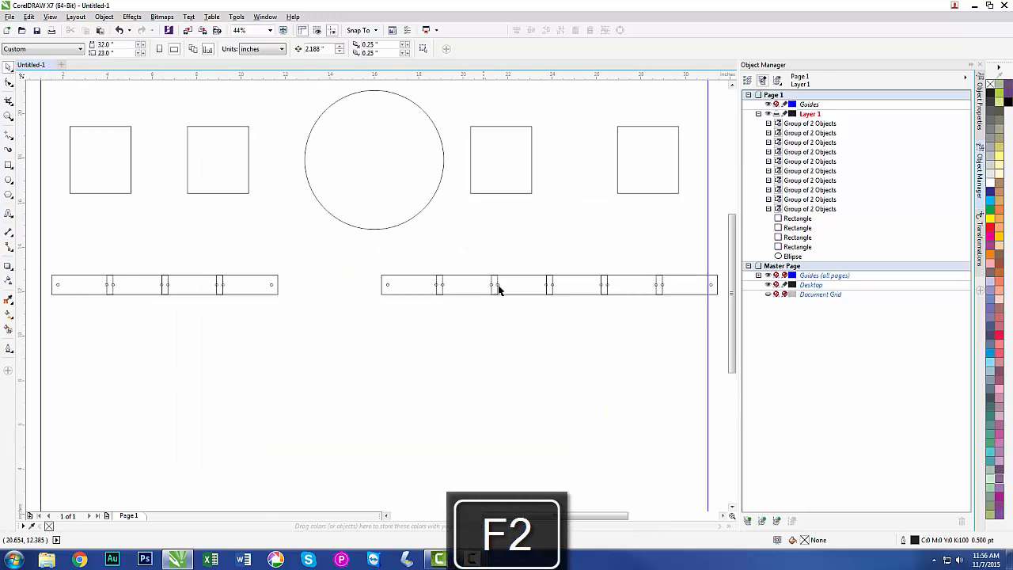
{"action": "left_click", "coordinate": [678, 278]}
{"action": "left_click_drag", "start_coordinate": [686, 289], "coordinate": [669, 285]}
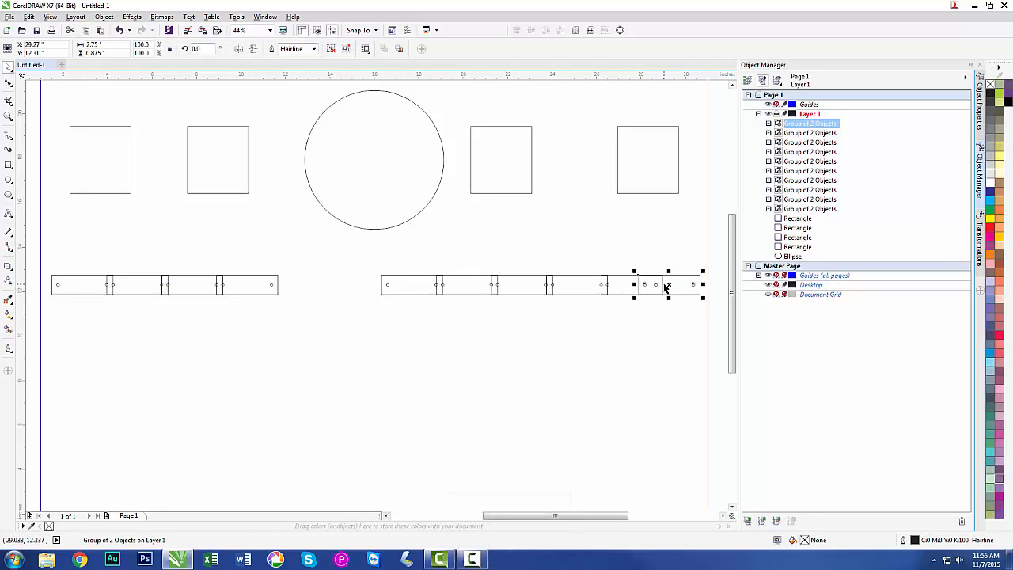
{"action": "key", "text": "Left"}
{"action": "key", "text": "ctrl+z"}
{"action": "left_click_drag", "start_coordinate": [669, 285], "coordinate": [662, 283]}
{"action": "left_click", "coordinate": [718, 317]}
Distribute the ten remaining plates with equal horizontal spacing.
{"action": "left_click_drag", "start_coordinate": [718, 317], "coordinate": [47, 271]}
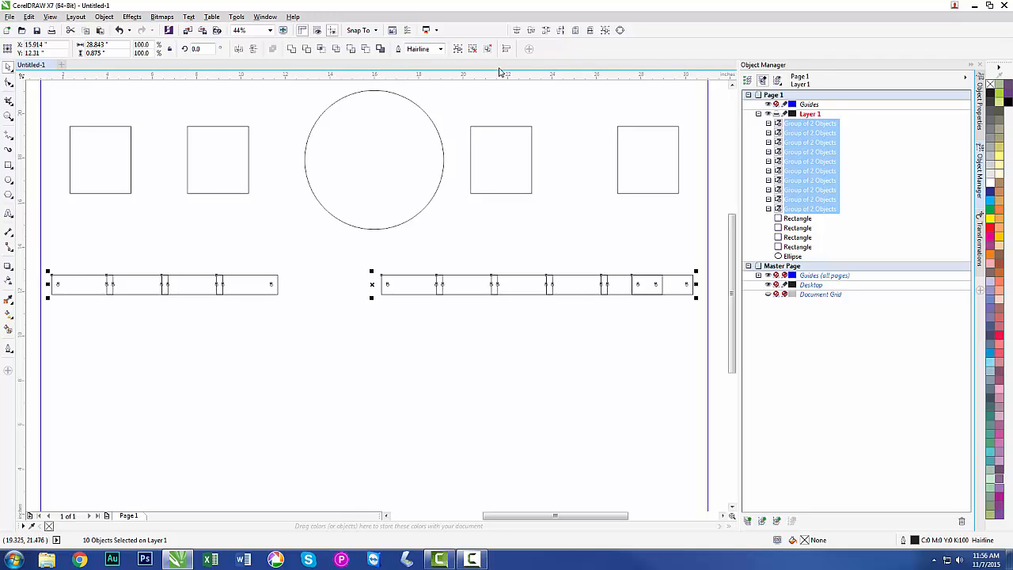
{"action": "key", "text": "shift+p"}
{"action": "left_click", "coordinate": [559, 371]}
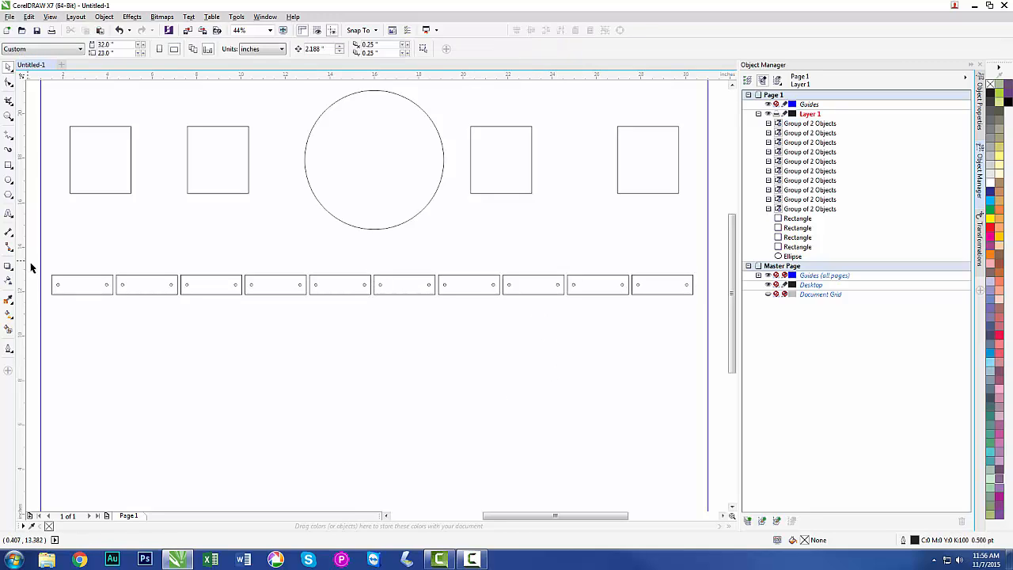
Group the row of ten plates and place three copies directly below it and three more near the bottom of the margin frame.
{"action": "left_click_drag", "start_coordinate": [32, 265], "coordinate": [705, 313]}
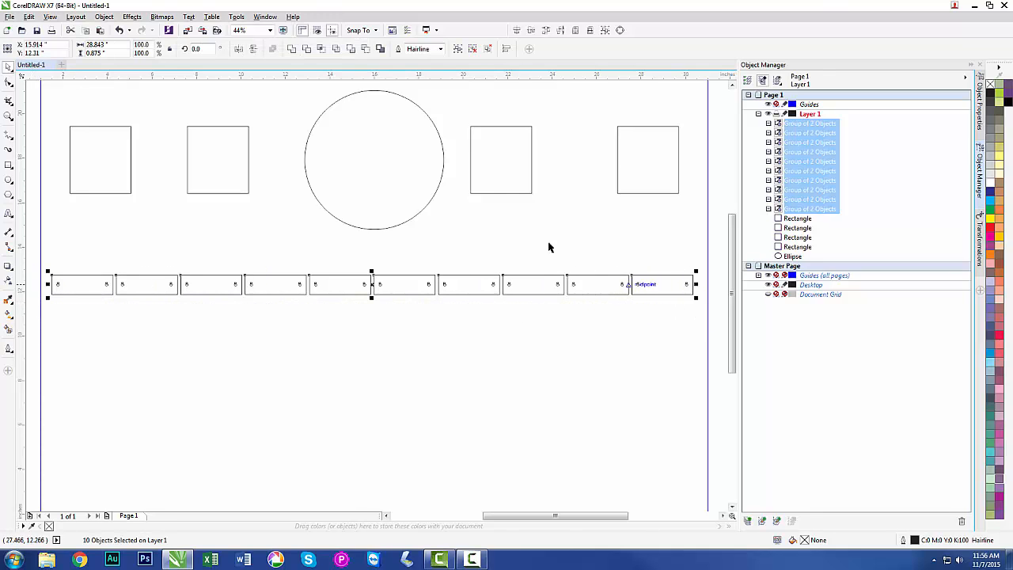
{"action": "left_click", "coordinate": [457, 50]}
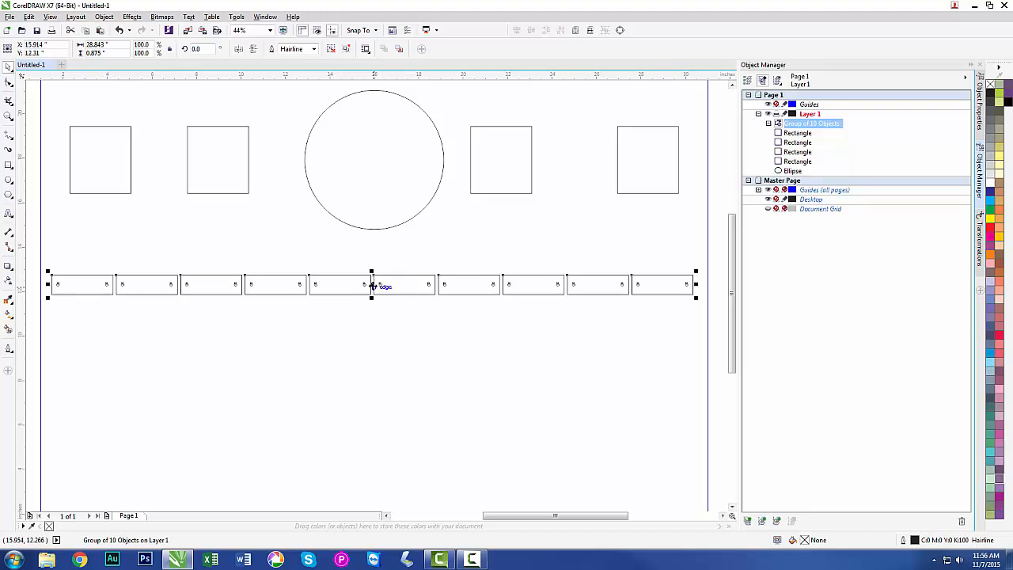
{"action": "left_click_drag", "start_coordinate": [372, 286], "coordinate": [376, 364]}
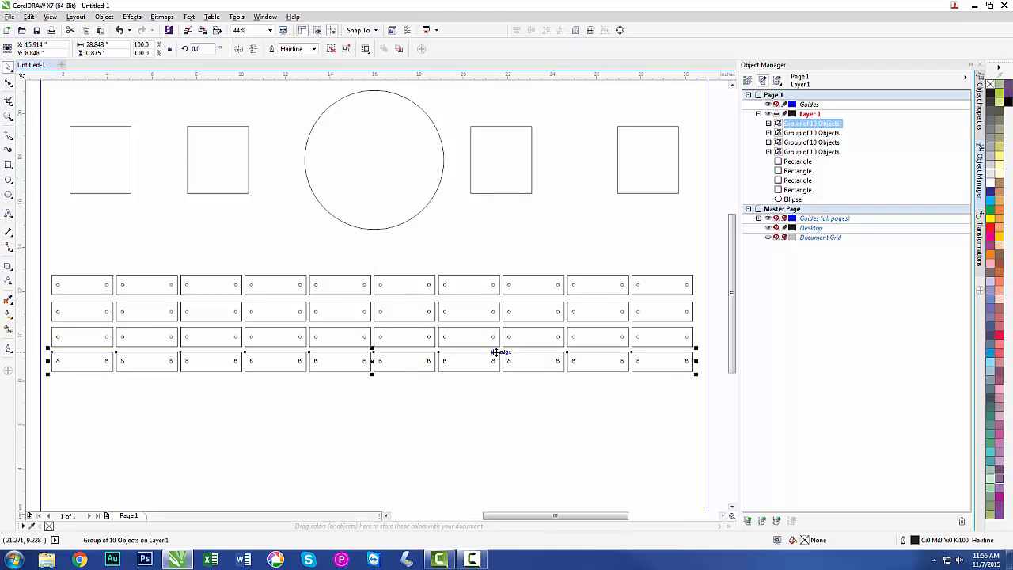
{"action": "left_click_drag", "start_coordinate": [373, 361], "coordinate": [376, 452]}
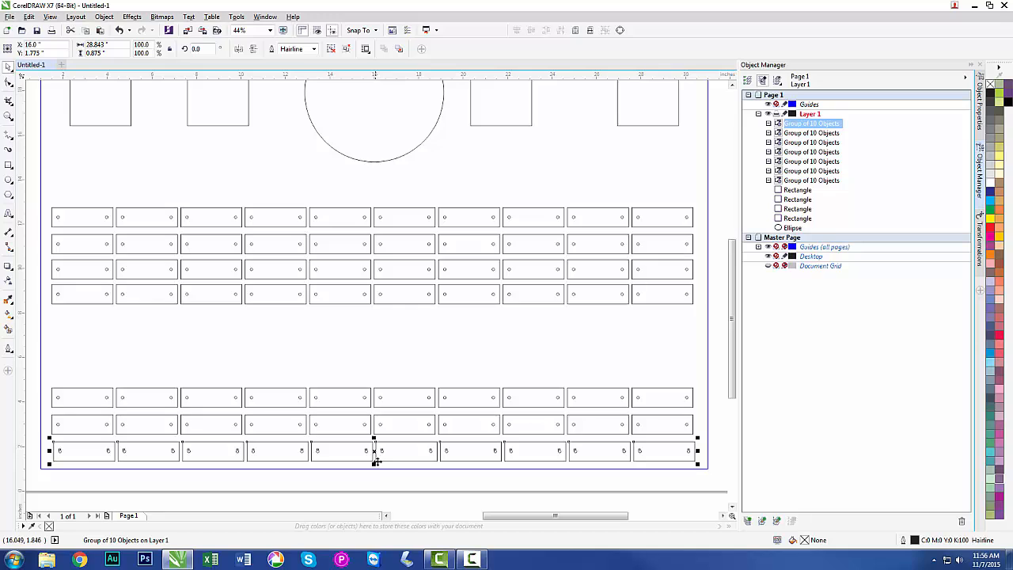
{"action": "left_click", "coordinate": [378, 484]}
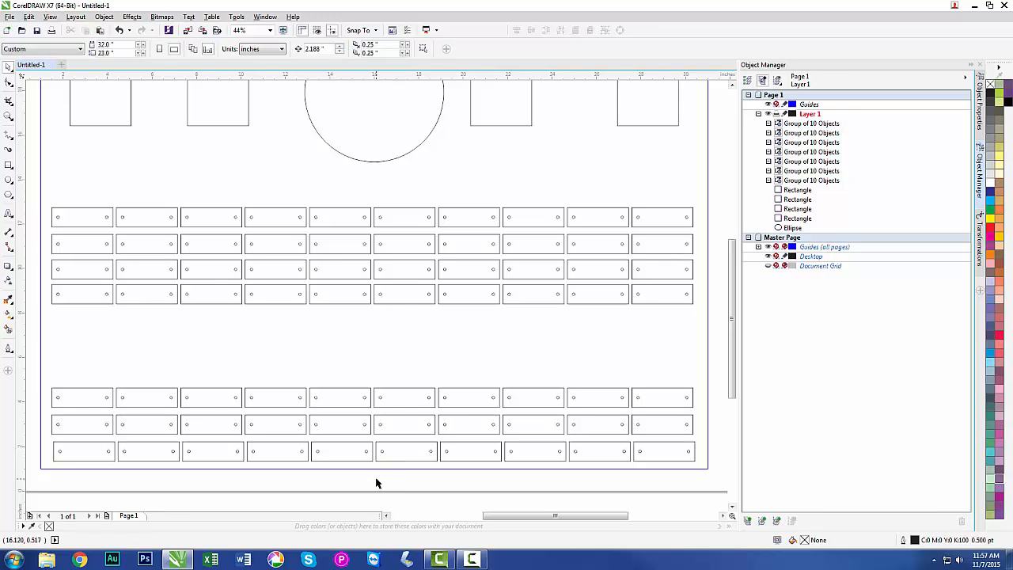
Ungroup the fourth row of plates and delete its first seven plates.
{"action": "key", "text": "shift+F4"}
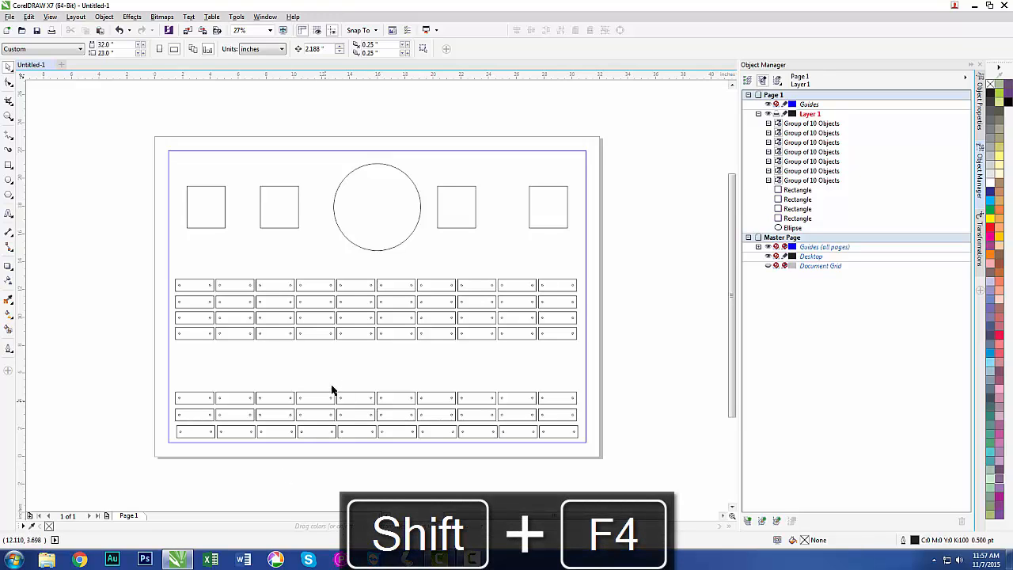
{"action": "left_click", "coordinate": [333, 334]}
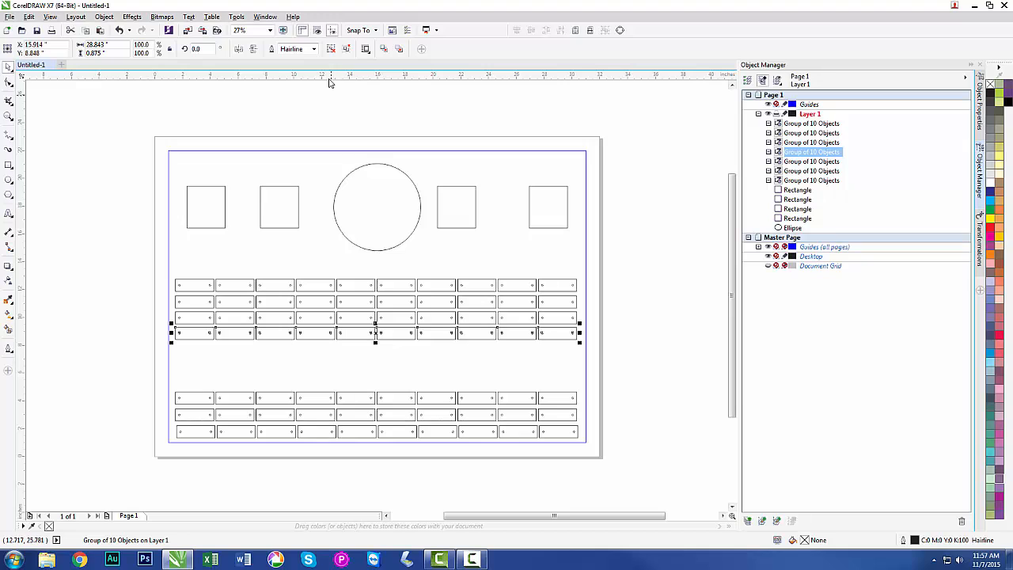
{"action": "left_click", "coordinate": [333, 49]}
{"action": "left_click", "coordinate": [135, 333]}
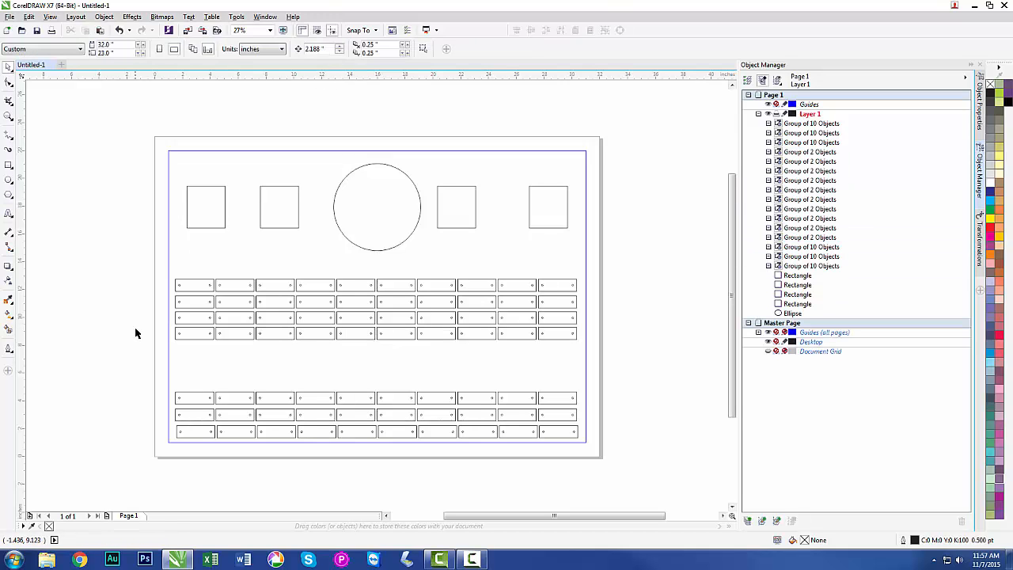
{"action": "left_click_drag", "start_coordinate": [133, 324], "coordinate": [458, 348]}
{"action": "key", "text": "Delete"}
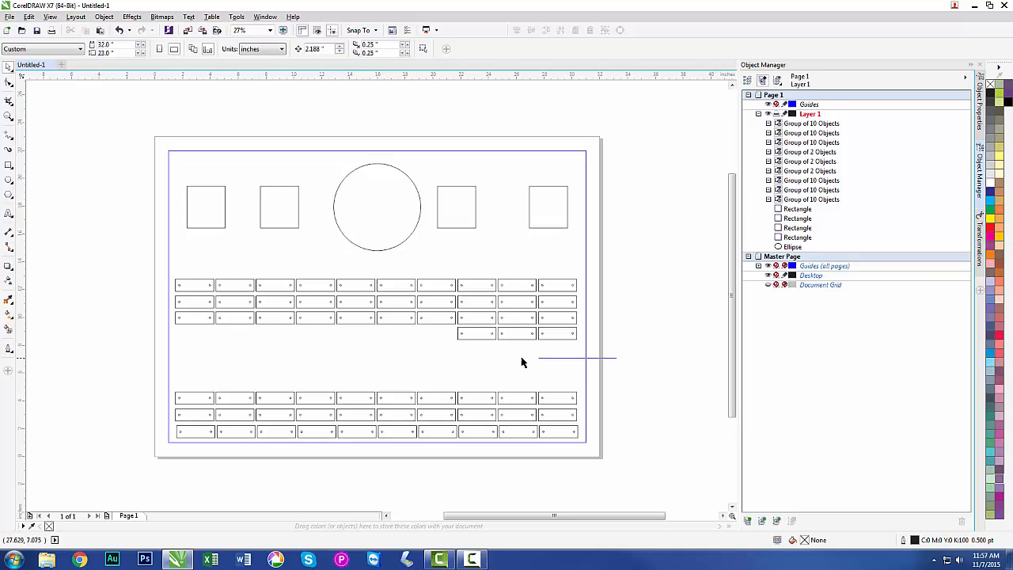
Group the three remaining plates of the fourth row and center the group horizontally on the page.
{"action": "left_click_drag", "start_coordinate": [521, 363], "coordinate": [439, 327]}
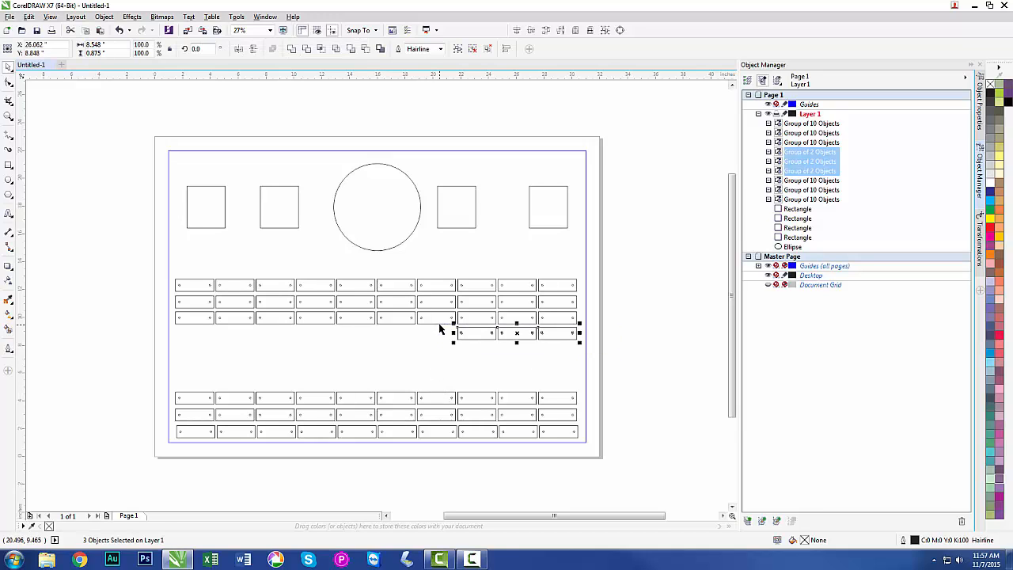
{"action": "left_click", "coordinate": [457, 49]}
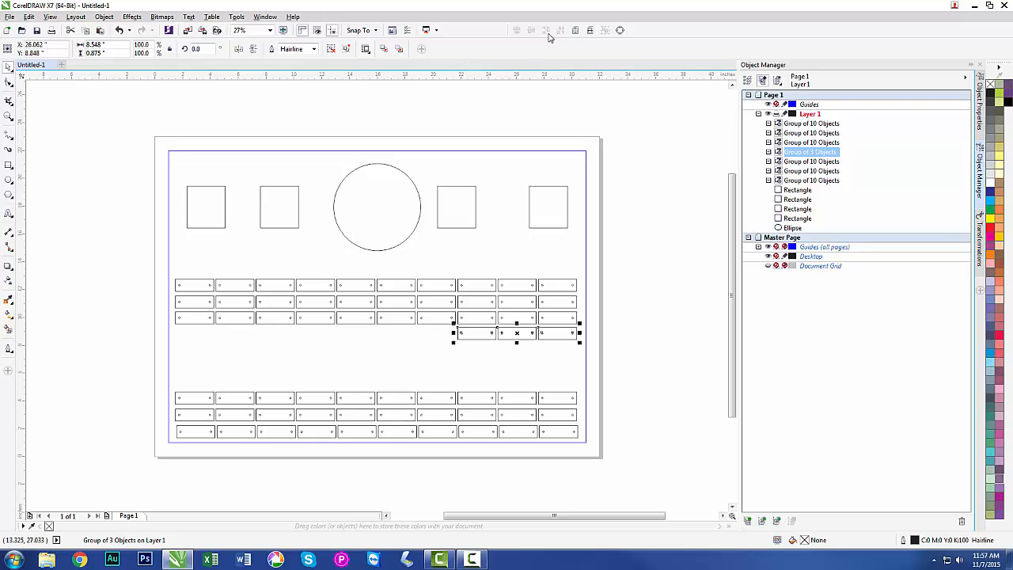
{"action": "left_click", "coordinate": [575, 33]}
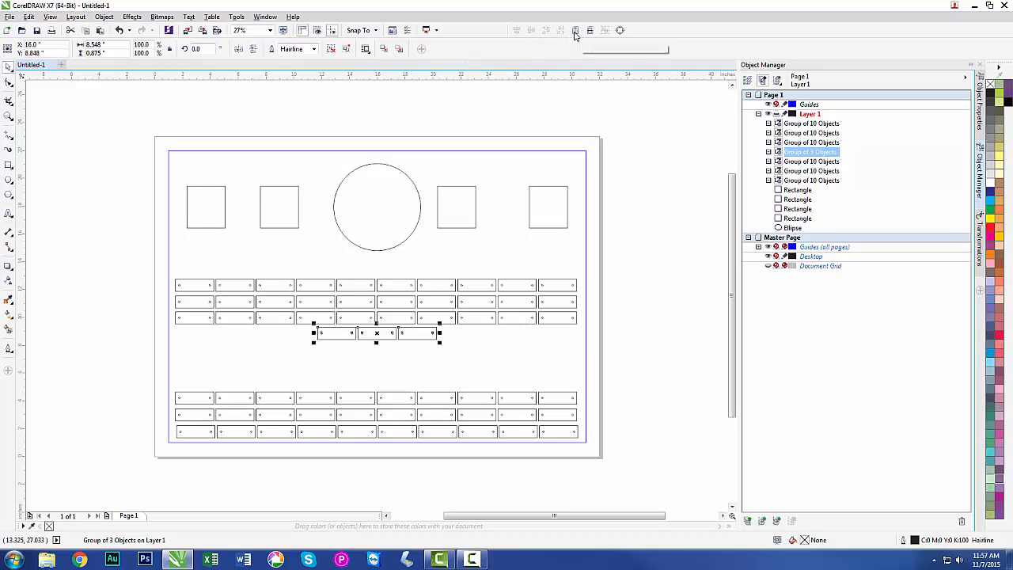
{"action": "left_click", "coordinate": [654, 293]}
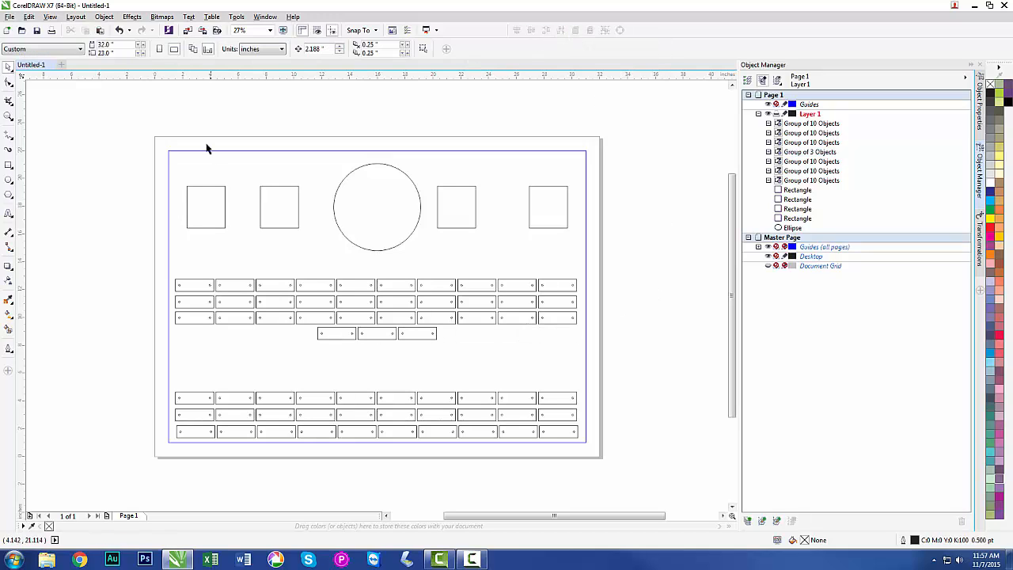
{"action": "left_click", "coordinate": [113, 18]}
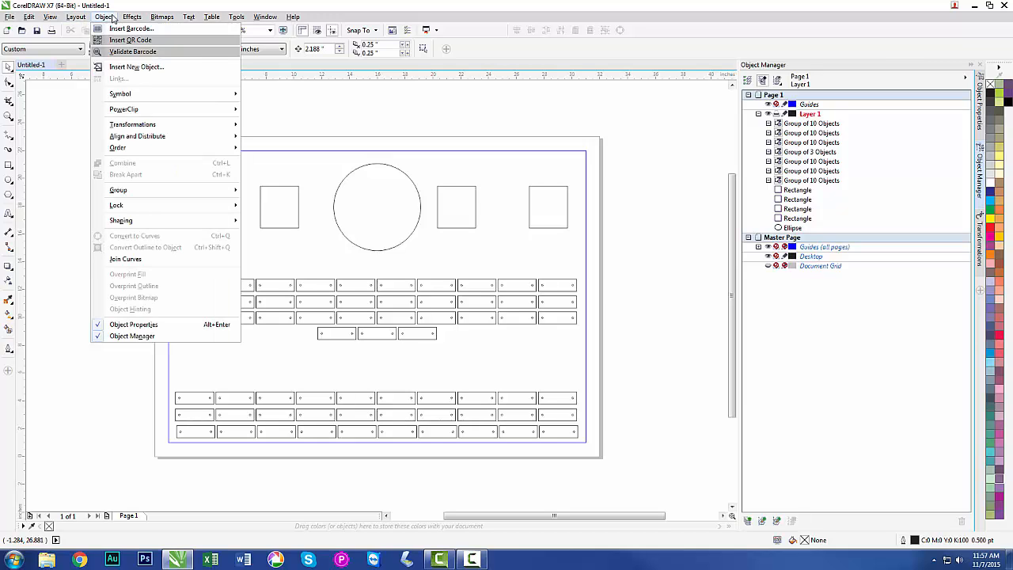
{"action": "mouse_move", "coordinate": [139, 137]}
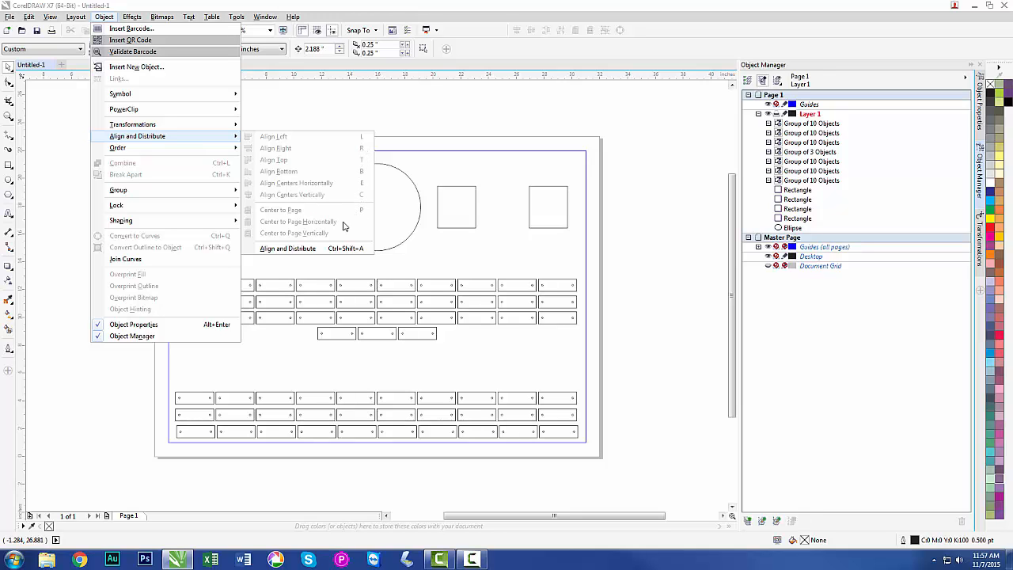
{"action": "left_click", "coordinate": [309, 250]}
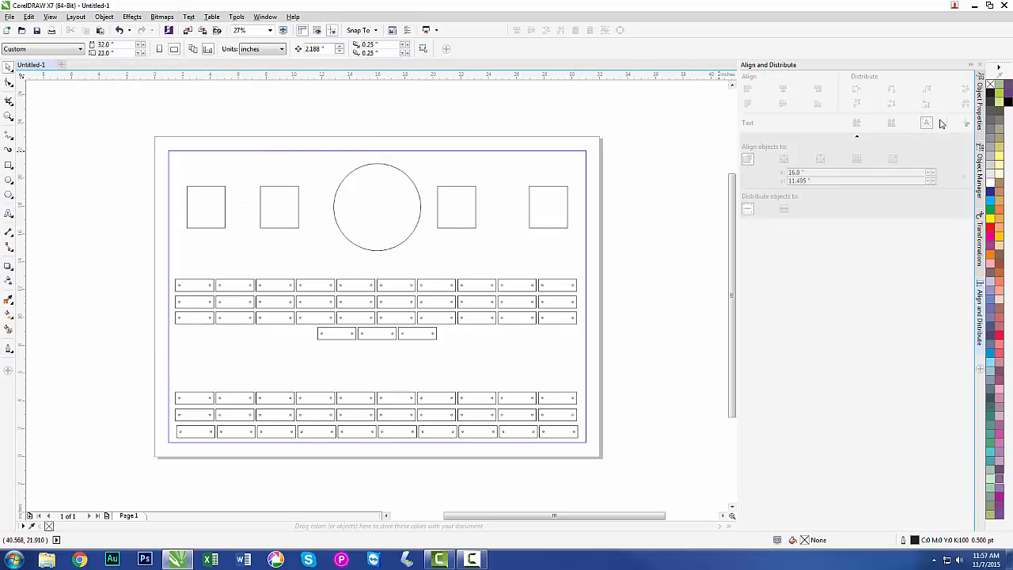
{"action": "left_click", "coordinate": [982, 354]}
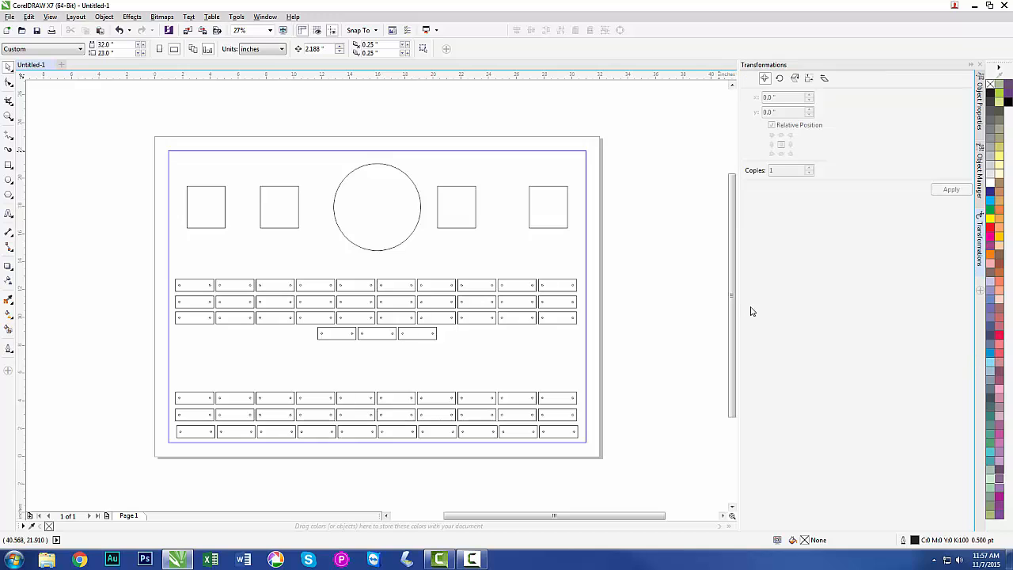
{"action": "left_click", "coordinate": [982, 179]}
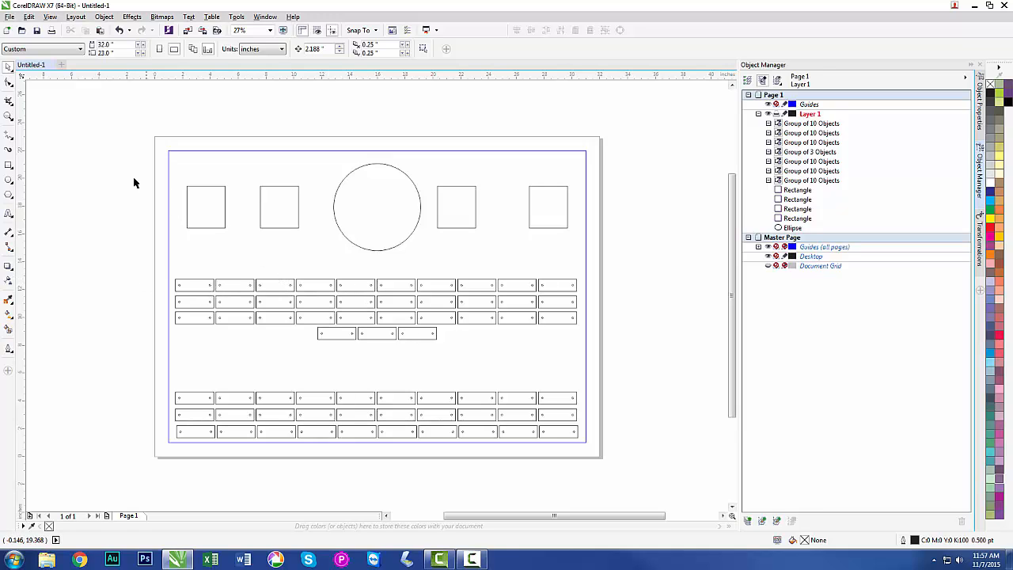
Move the circle and the four rectangles beside it up together, so their center sits at about Y 18.4 inches.
{"action": "left_click_drag", "start_coordinate": [126, 150], "coordinate": [602, 253]}
{"action": "left_click_drag", "start_coordinate": [381, 207], "coordinate": [379, 202]}
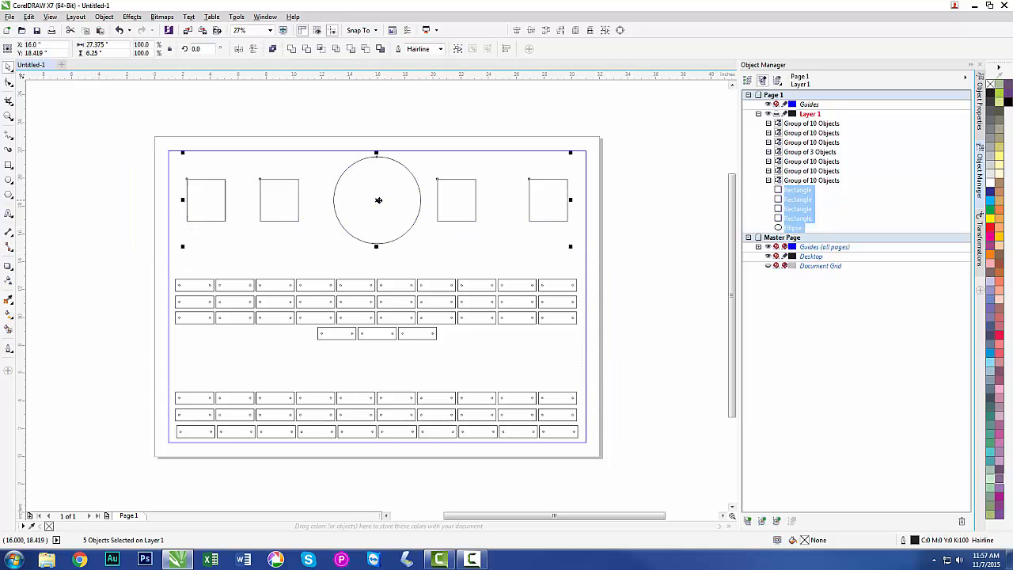
{"action": "left_click", "coordinate": [133, 207]}
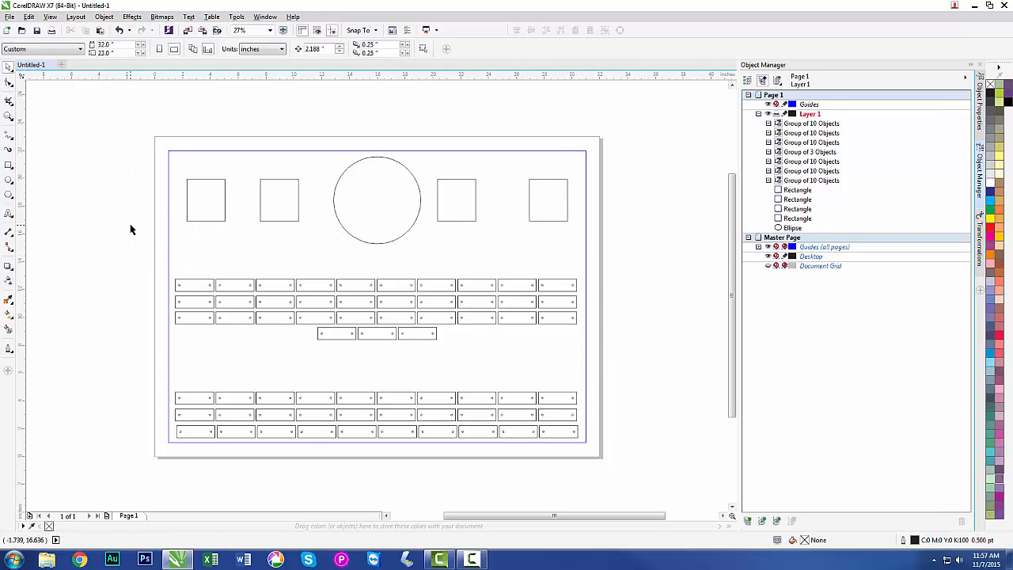
Draw a rectangle between the circle and the first row of plates and size it to 10 by 2 inches.
{"action": "left_click", "coordinate": [8, 167]}
{"action": "left_click_drag", "start_coordinate": [298, 251], "coordinate": [465, 275]}
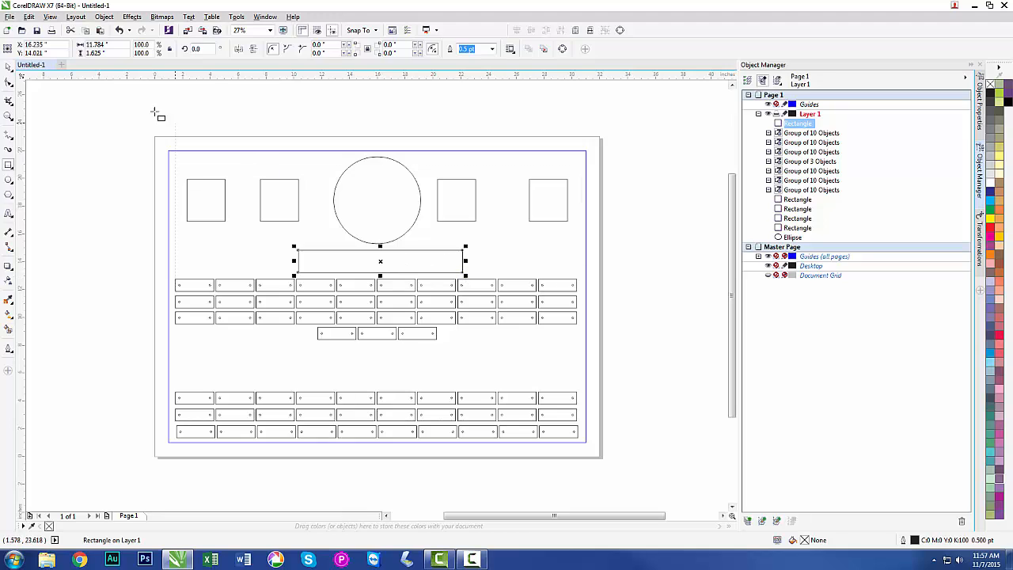
{"action": "left_click", "coordinate": [99, 44]}
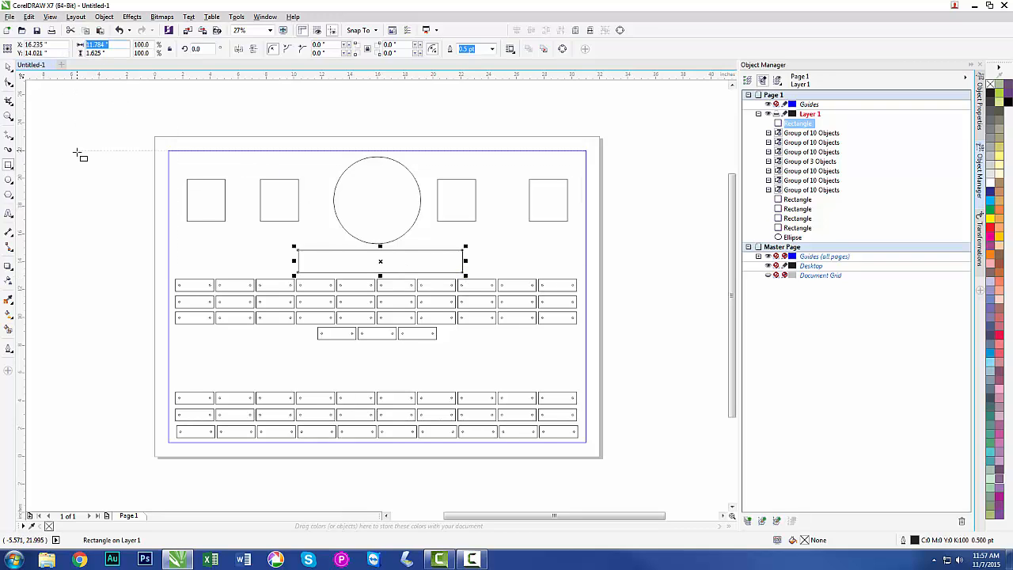
{"action": "type", "text": "10"}
{"action": "key", "text": "Tab"}
{"action": "type", "text": "2"}
{"action": "key", "text": "Return"}
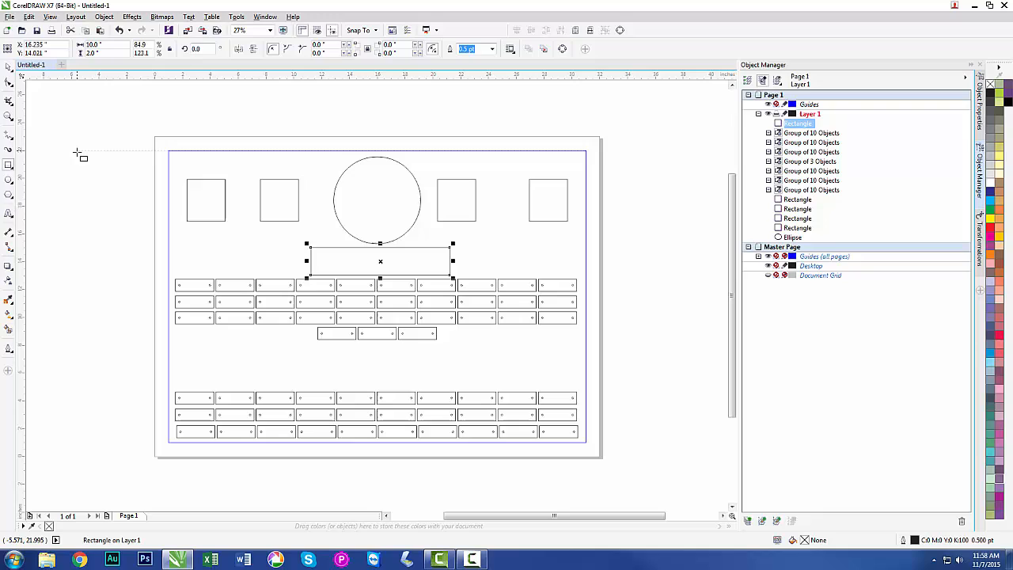
Place a copy of the 10 by 2 inch rectangle in the gap below the row of three plates.
{"action": "left_click", "coordinate": [8, 68]}
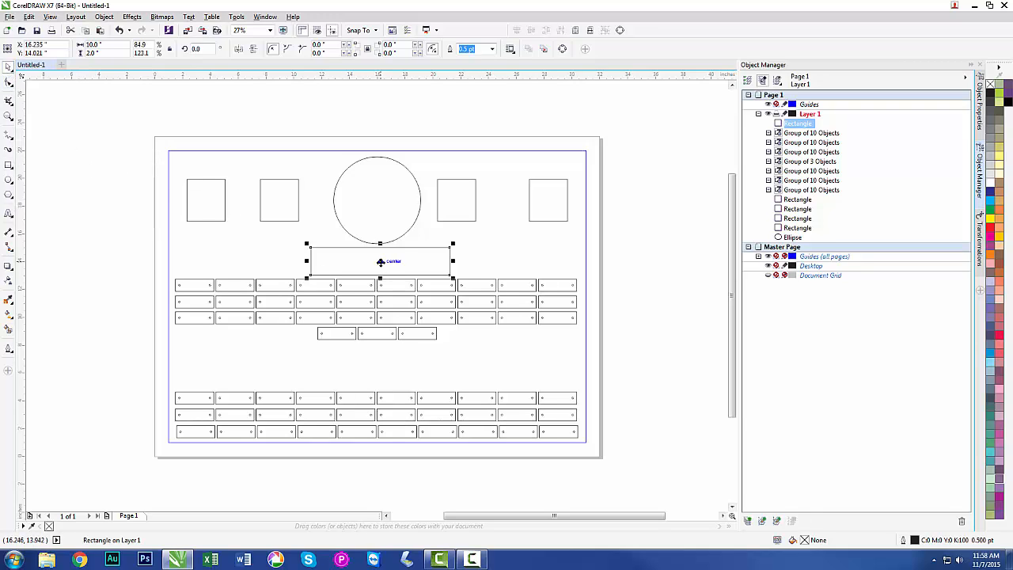
{"action": "left_click_drag", "start_coordinate": [380, 267], "coordinate": [377, 369]}
{"action": "left_click", "coordinate": [122, 301]}
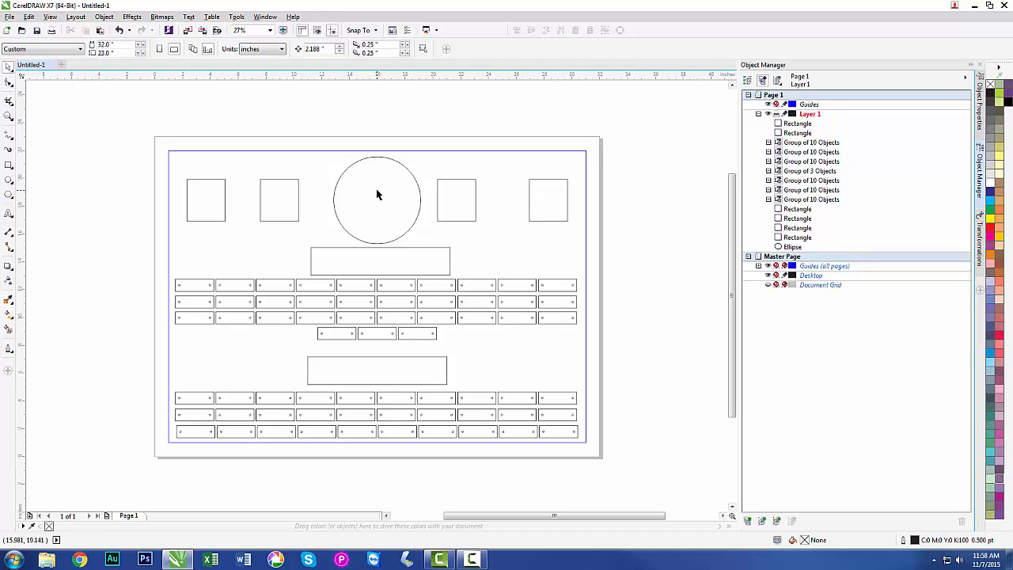
Distribute the circle and its four neighbouring rectangles with equal horizontal spacing and group them.
{"action": "left_click_drag", "start_coordinate": [140, 126], "coordinate": [599, 253]}
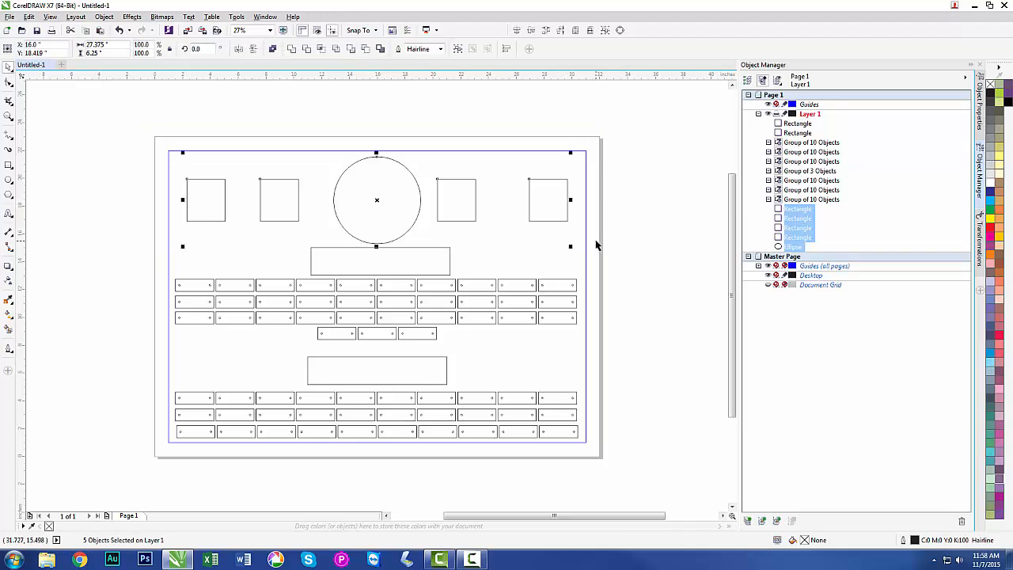
{"action": "left_click", "coordinate": [533, 33]}
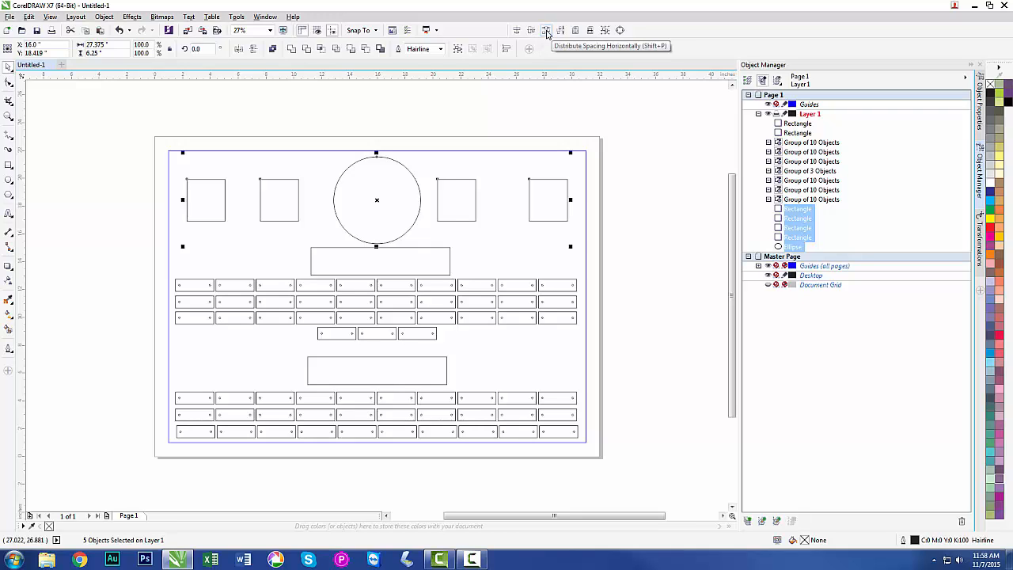
{"action": "left_click", "coordinate": [547, 33]}
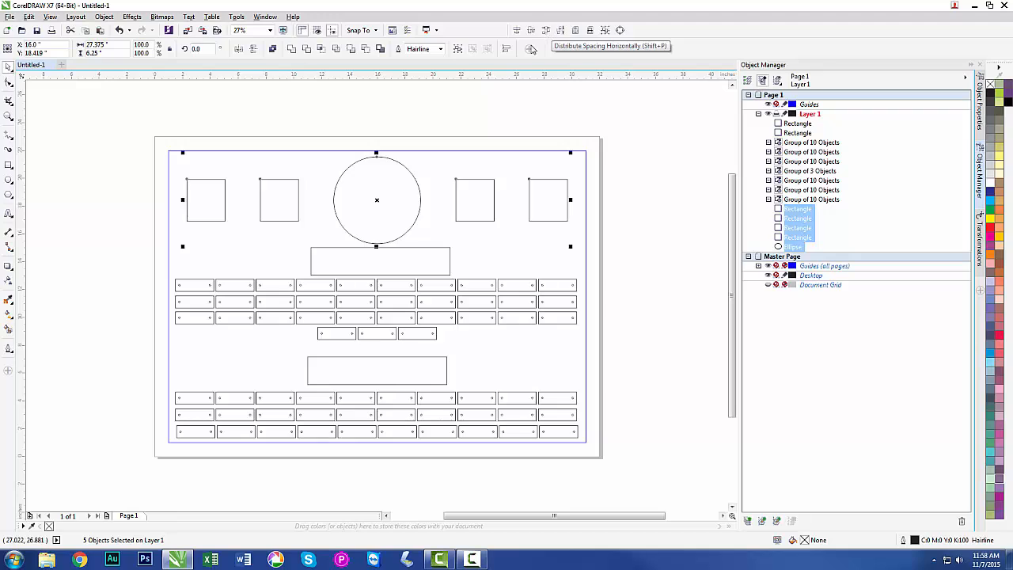
{"action": "left_click", "coordinate": [458, 49]}
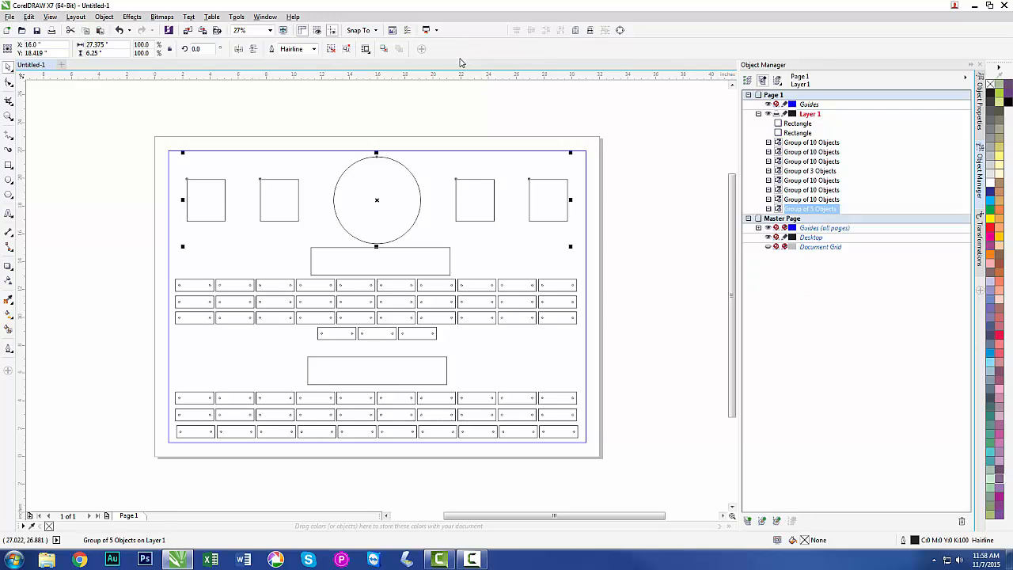
{"action": "left_click", "coordinate": [458, 102]}
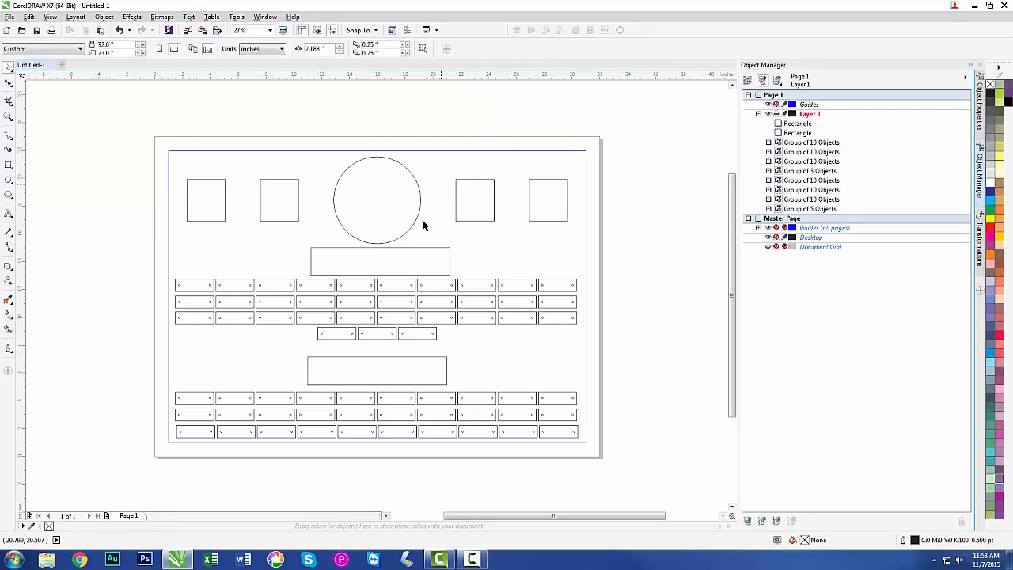
Center all objects horizontally on the page and distribute them with equal vertical spacing.
{"action": "left_click", "coordinate": [374, 287]}
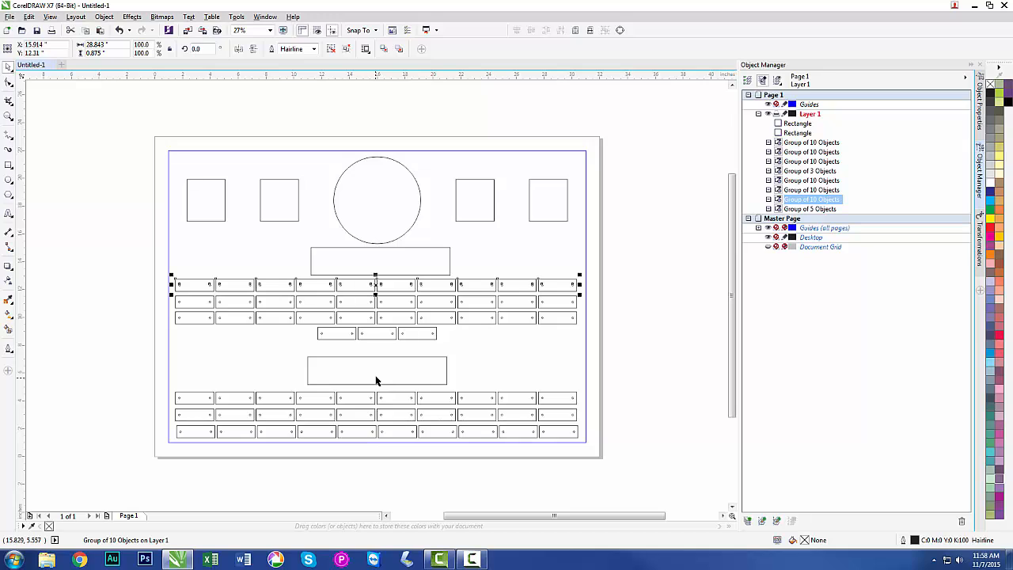
{"action": "left_click", "coordinate": [111, 384]}
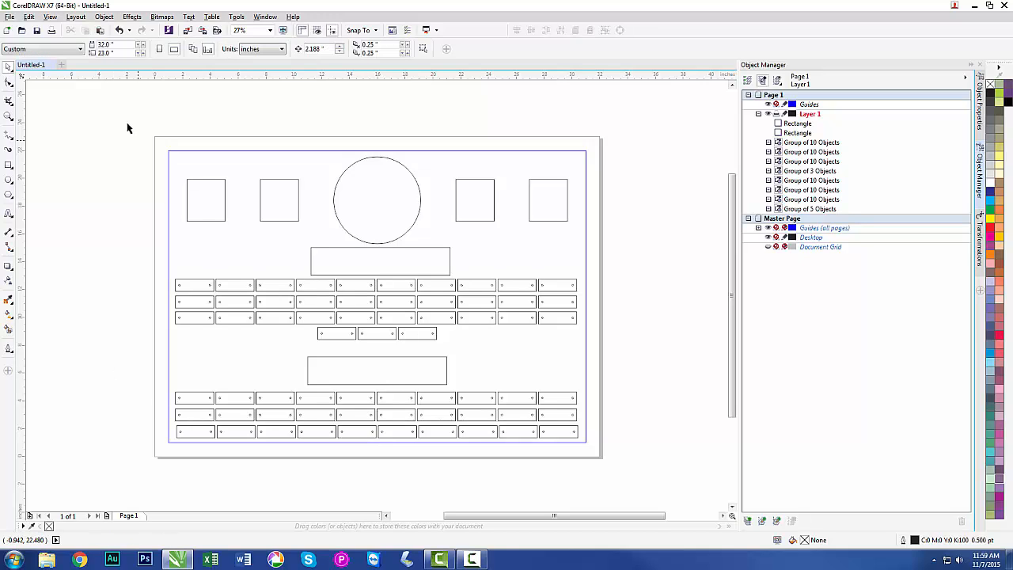
{"action": "left_click_drag", "start_coordinate": [127, 123], "coordinate": [610, 479]}
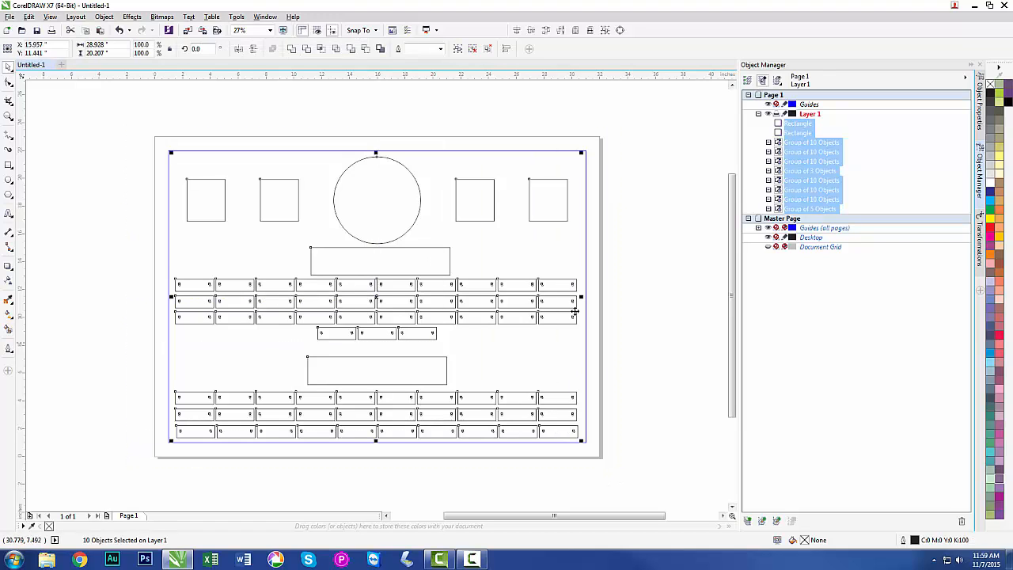
{"action": "left_click", "coordinate": [575, 31]}
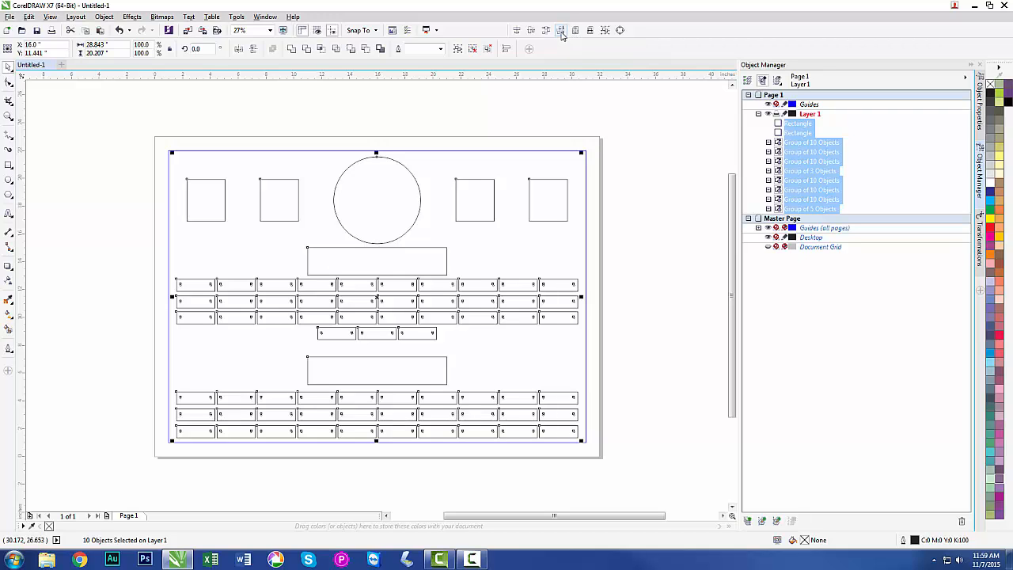
{"action": "left_click", "coordinate": [561, 31]}
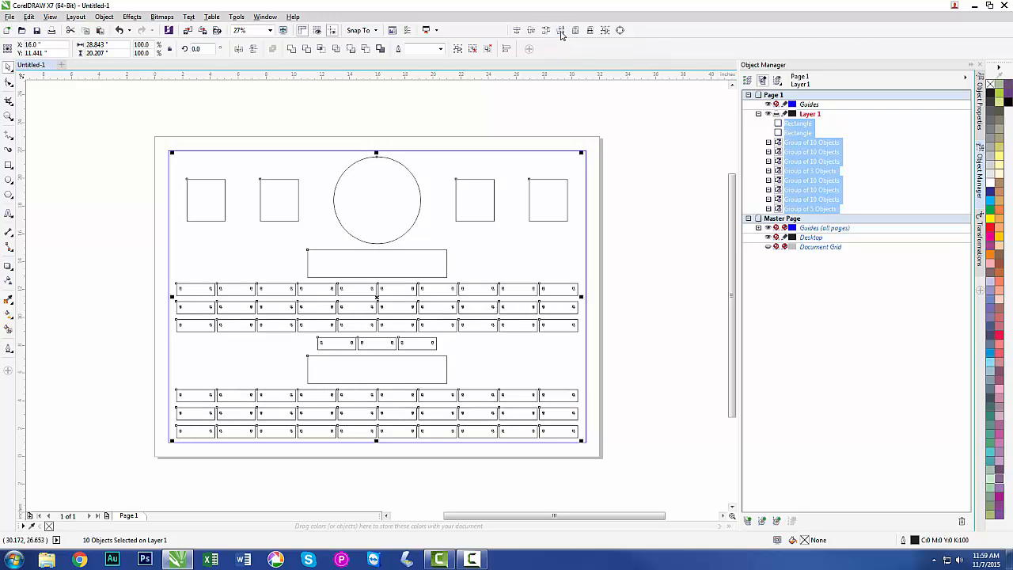
{"action": "left_click", "coordinate": [647, 220]}
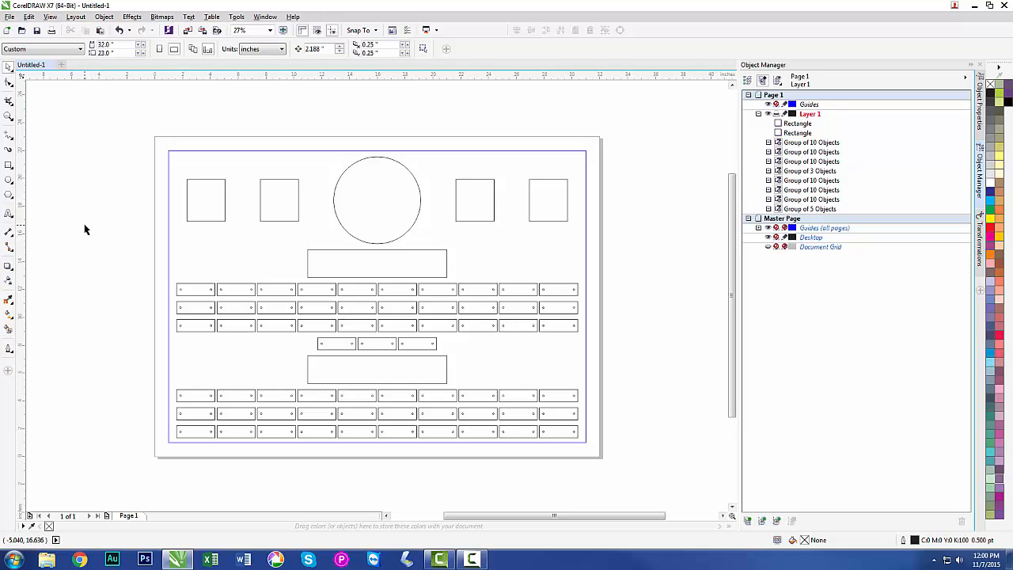
Draw a large rectangle over the lower-left part of the page and size it to 17 by 11 inches.
{"action": "left_click", "coordinate": [8, 164]}
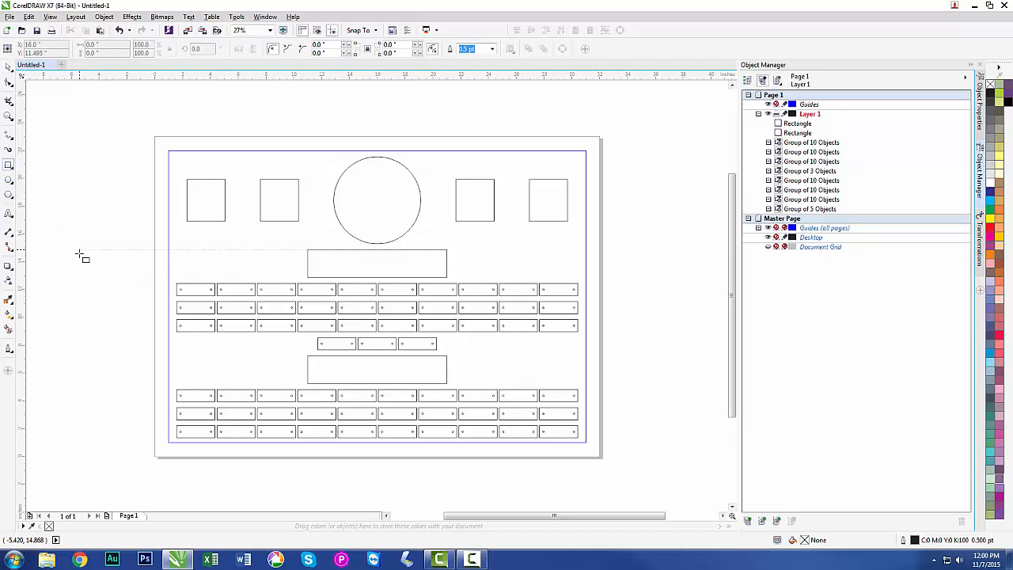
{"action": "left_click_drag", "start_coordinate": [68, 264], "coordinate": [332, 446]}
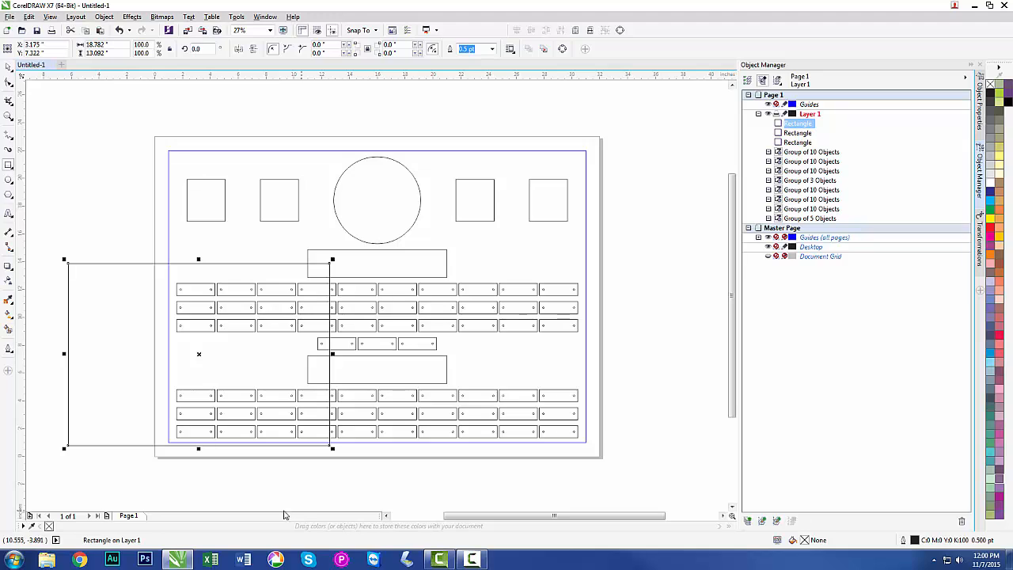
{"action": "left_click_drag", "start_coordinate": [115, 45], "coordinate": [72, 52]}
{"action": "type", "text": "17"}
{"action": "key", "text": "Tab"}
{"action": "type", "text": "11"}
{"action": "key", "text": "Return"}
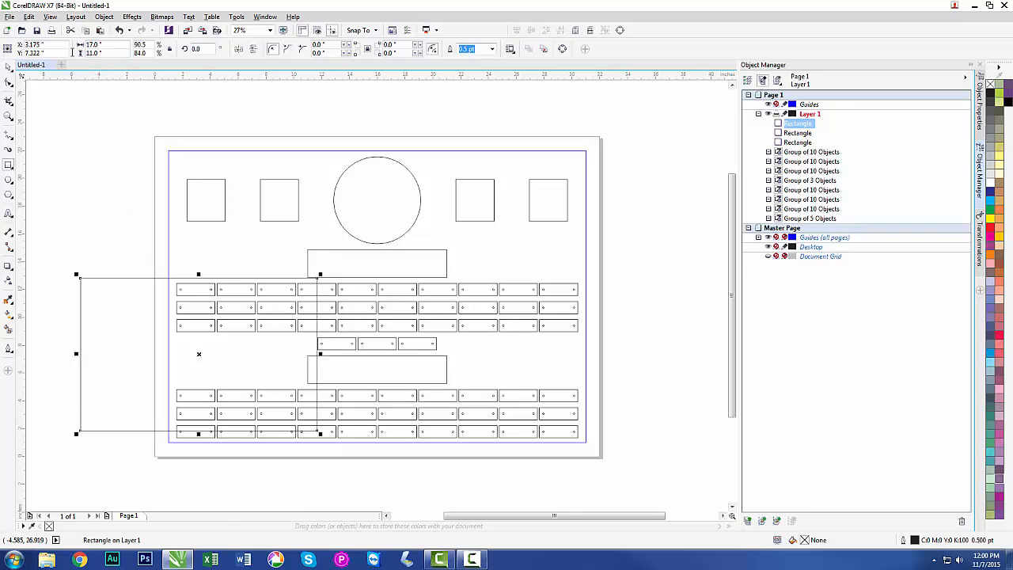
Give the 17 by 11 inch rectangle a red outline with a width of 2 pt.
{"action": "left_click", "coordinate": [8, 66]}
{"action": "right_click", "coordinate": [991, 230]}
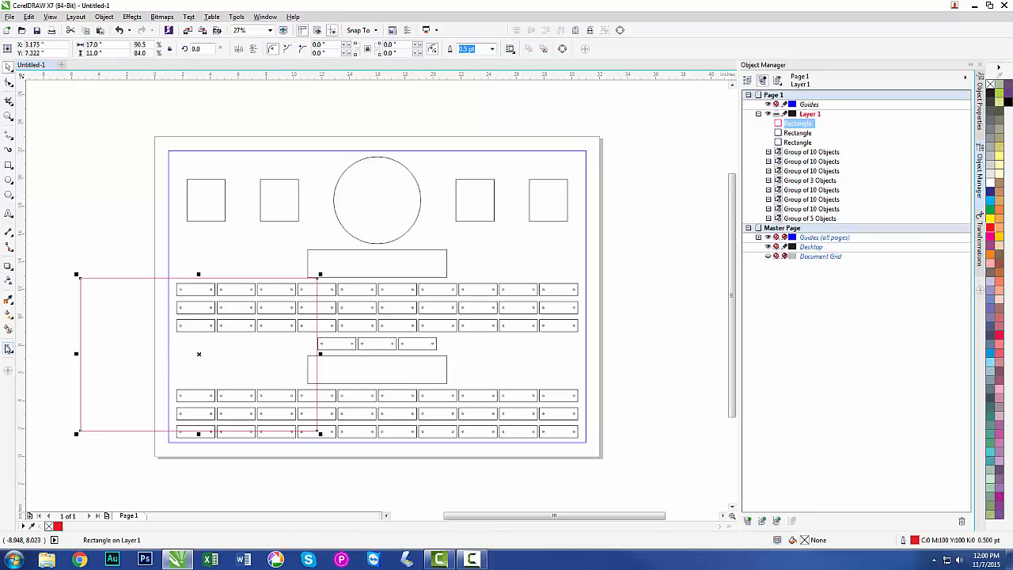
{"action": "left_click", "coordinate": [7, 348]}
{"action": "left_click", "coordinate": [39, 432]}
{"action": "left_click", "coordinate": [8, 349]}
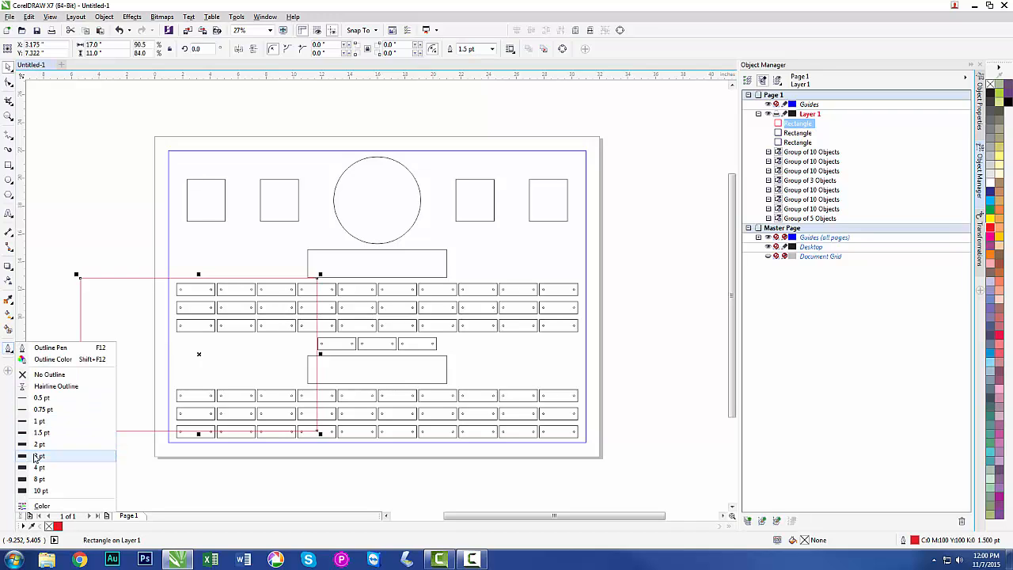
{"action": "left_click", "coordinate": [37, 450]}
{"action": "left_click", "coordinate": [54, 348]}
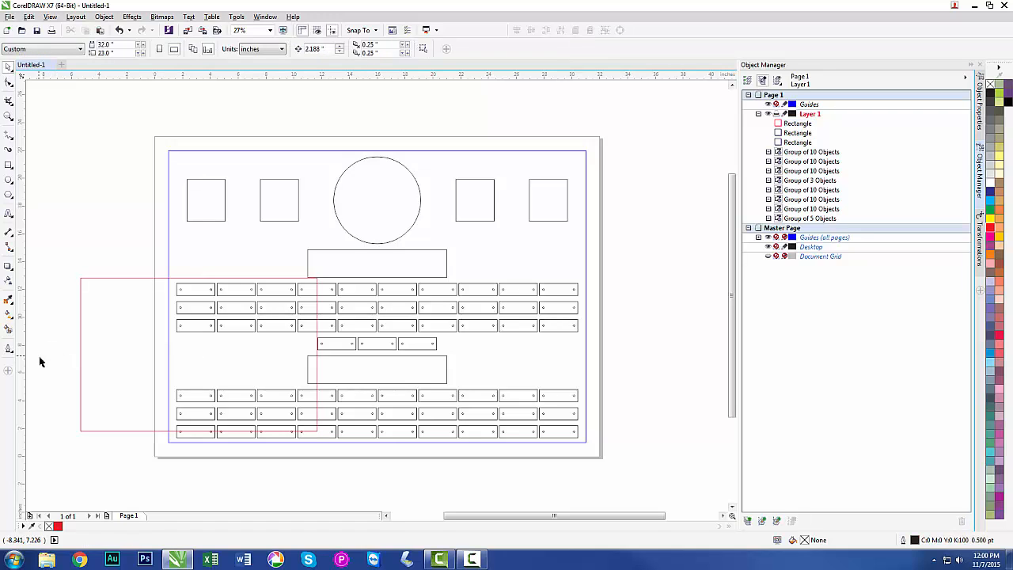
Position the red rectangle in the page's lower-left corner, with its left and bottom edges on the page edges.
{"action": "left_click", "coordinate": [80, 366]}
{"action": "left_click_drag", "start_coordinate": [199, 354], "coordinate": [273, 381]}
{"action": "left_click", "coordinate": [131, 430]}
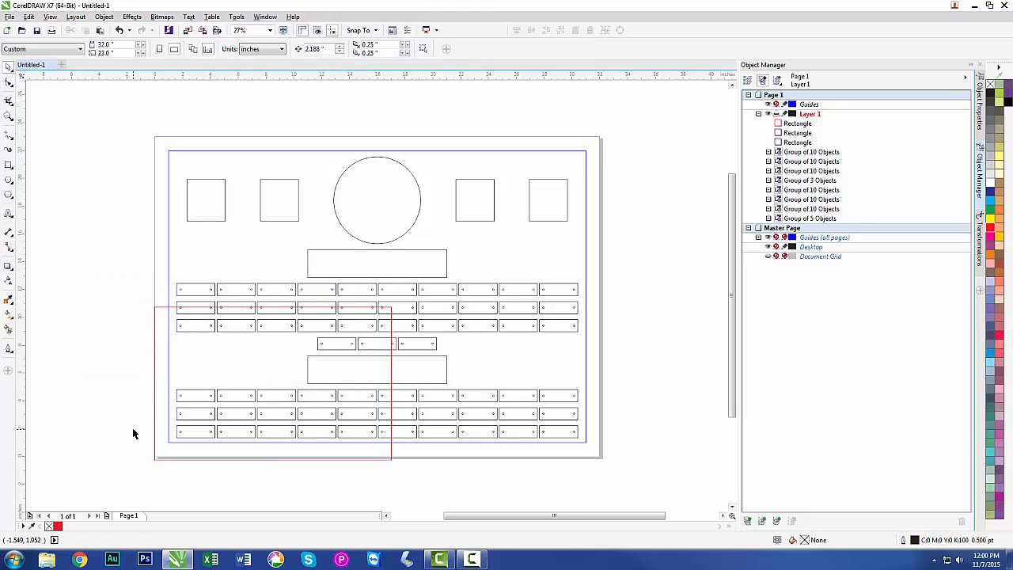
{"action": "key", "text": "F2"}
{"action": "left_click_drag", "start_coordinate": [134, 425], "coordinate": [193, 476]}
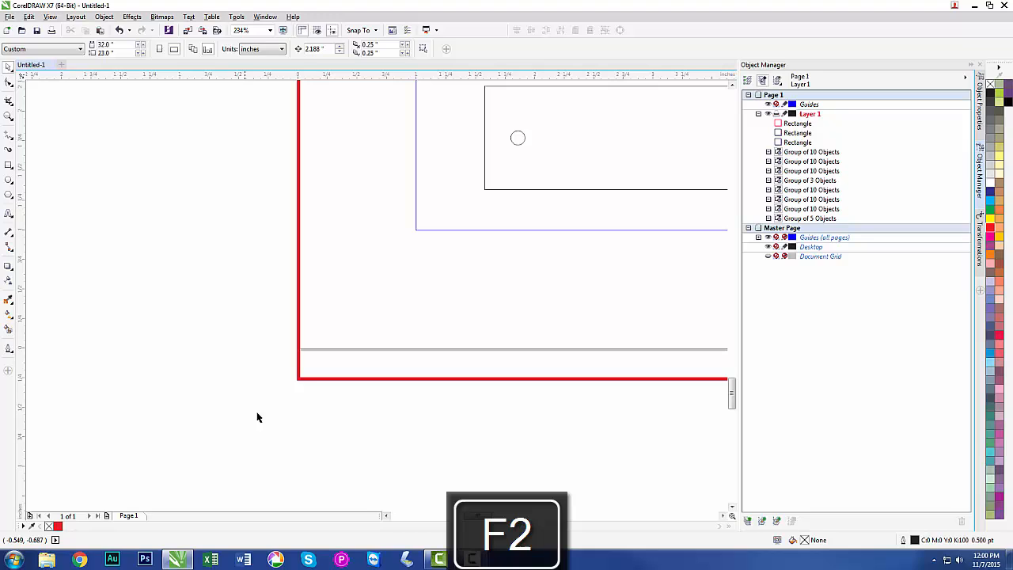
{"action": "left_click", "coordinate": [316, 378]}
{"action": "left_click_drag", "start_coordinate": [319, 377], "coordinate": [319, 349]}
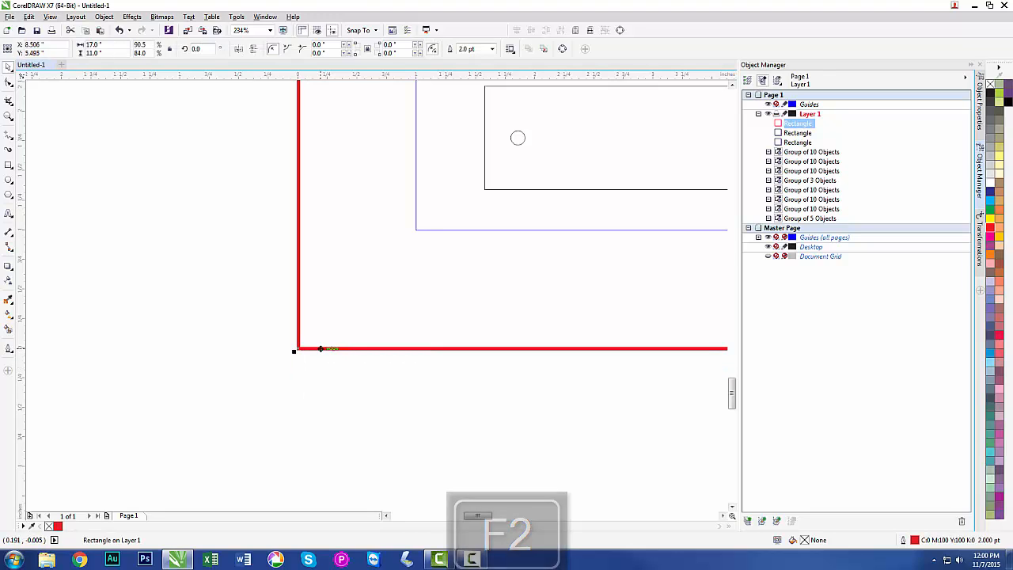
{"action": "left_click", "coordinate": [233, 360]}
{"action": "key", "text": "F4"}
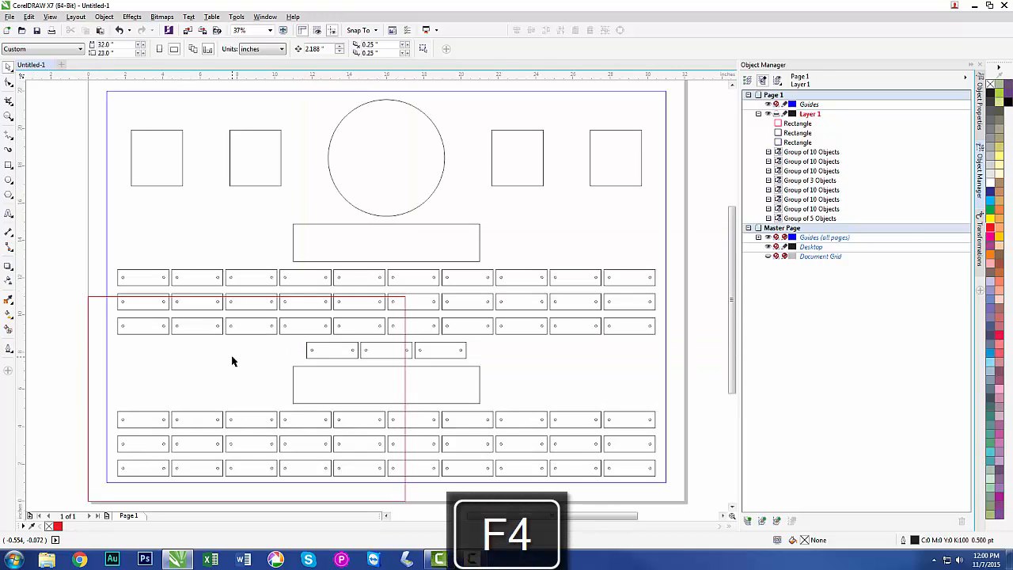
Duplicate the red 17 by 11 inch rectangle straight across to the page's lower-right corner, overlapping the first outline.
{"action": "left_click", "coordinate": [92, 299]}
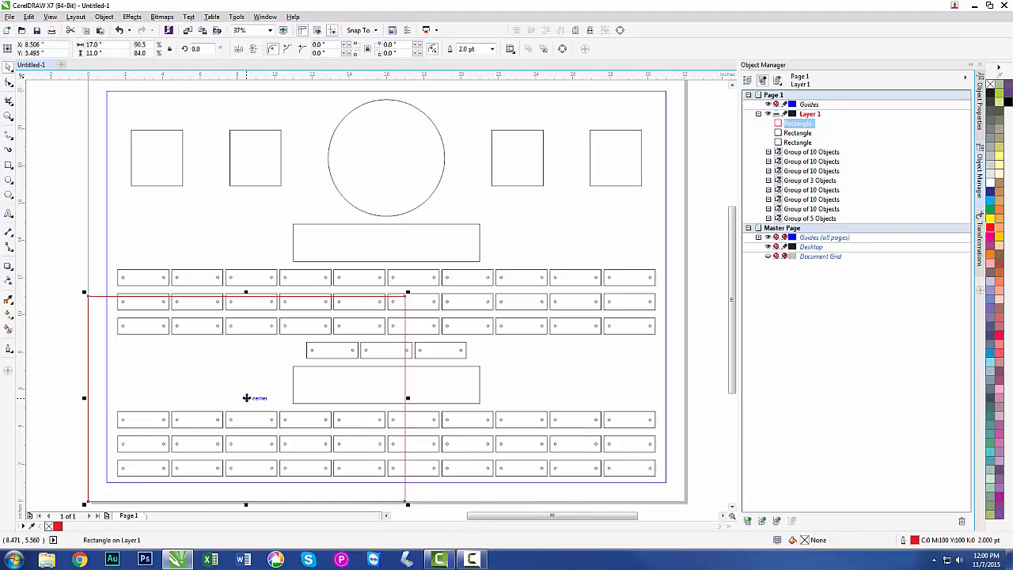
{"action": "left_click_drag", "start_coordinate": [247, 397], "coordinate": [528, 399]}
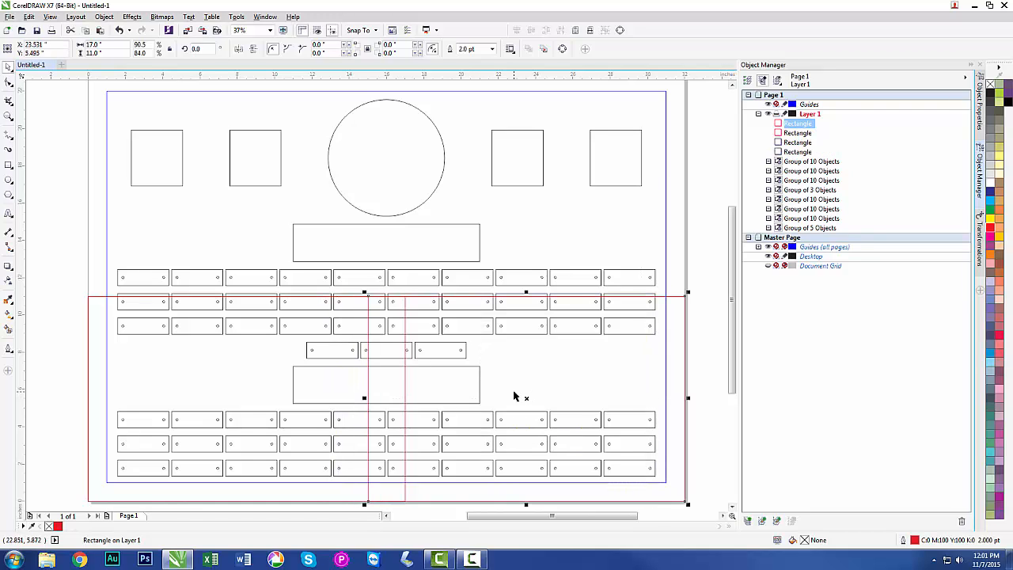
{"action": "left_click", "coordinate": [428, 507]}
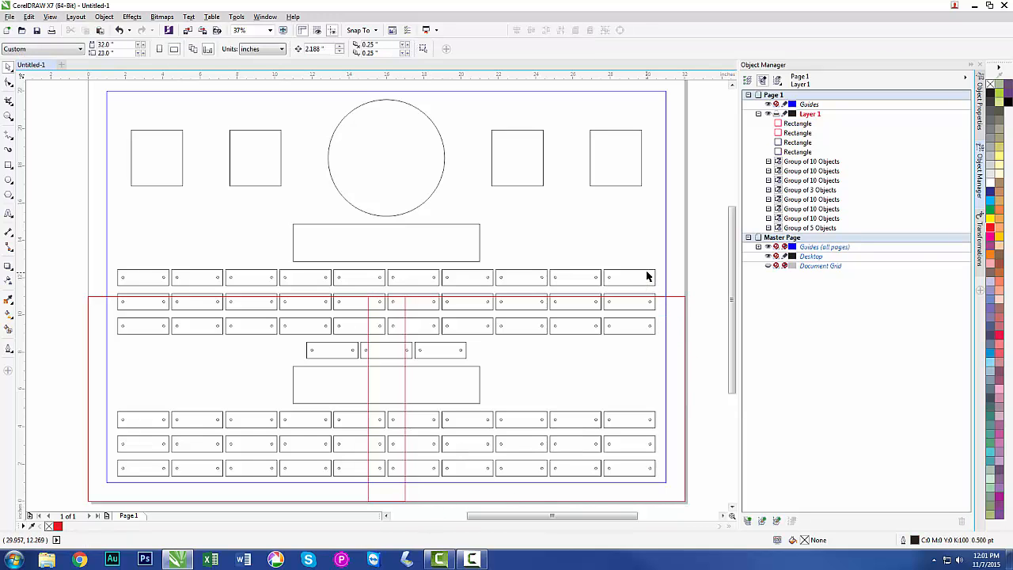
{"action": "left_click_drag", "start_coordinate": [697, 255], "coordinate": [576, 298]}
{"action": "left_click_drag", "start_coordinate": [715, 254], "coordinate": [102, 294]}
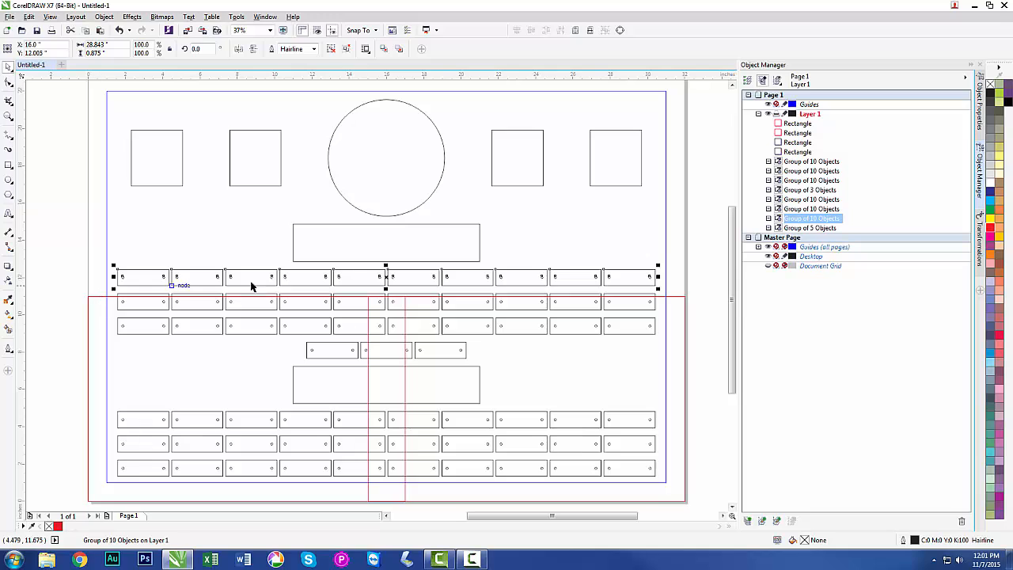
{"action": "left_click", "coordinate": [463, 479]}
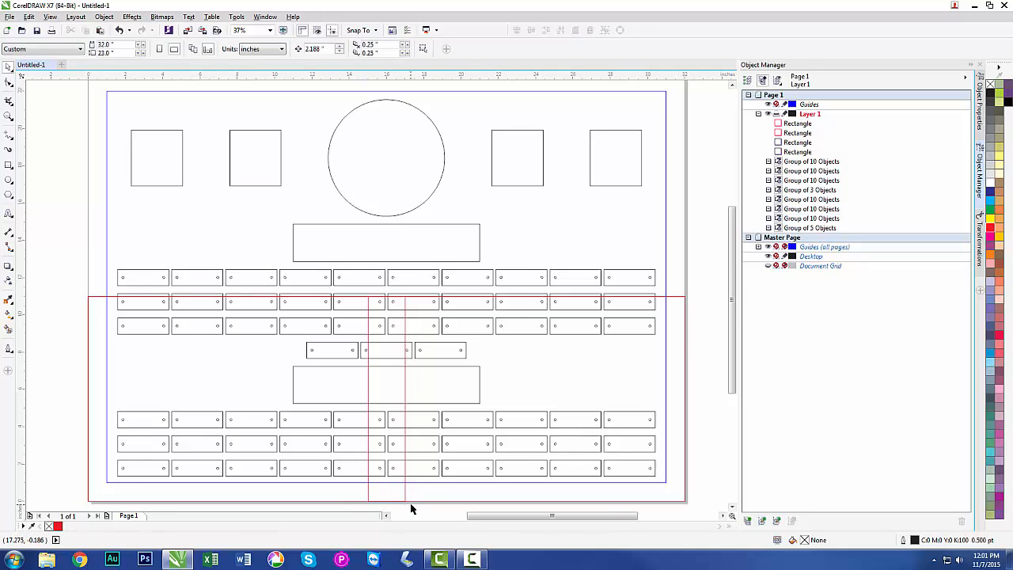
{"action": "left_click_drag", "start_coordinate": [696, 507], "coordinate": [361, 284]}
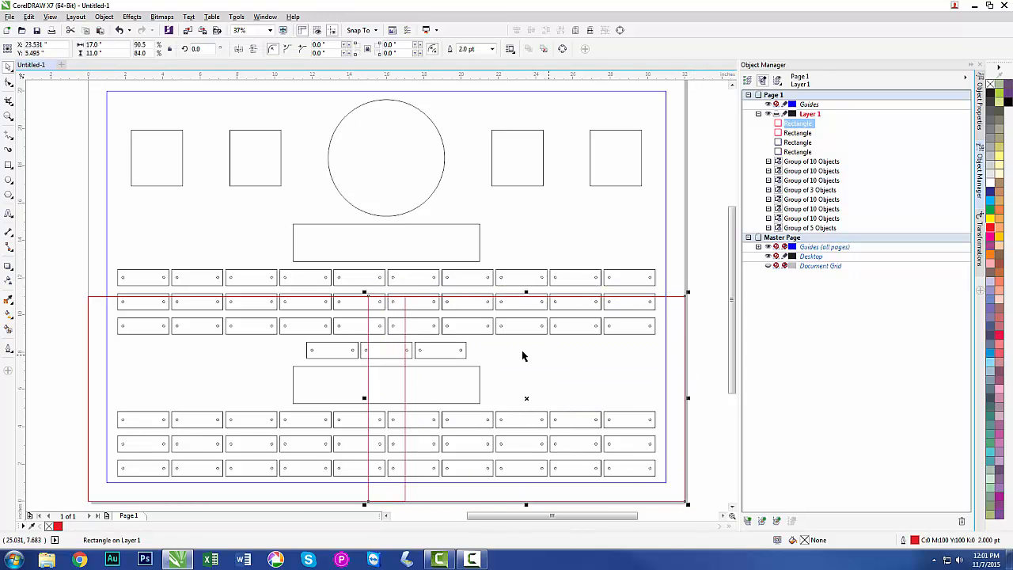
{"action": "left_click", "coordinate": [424, 511]}
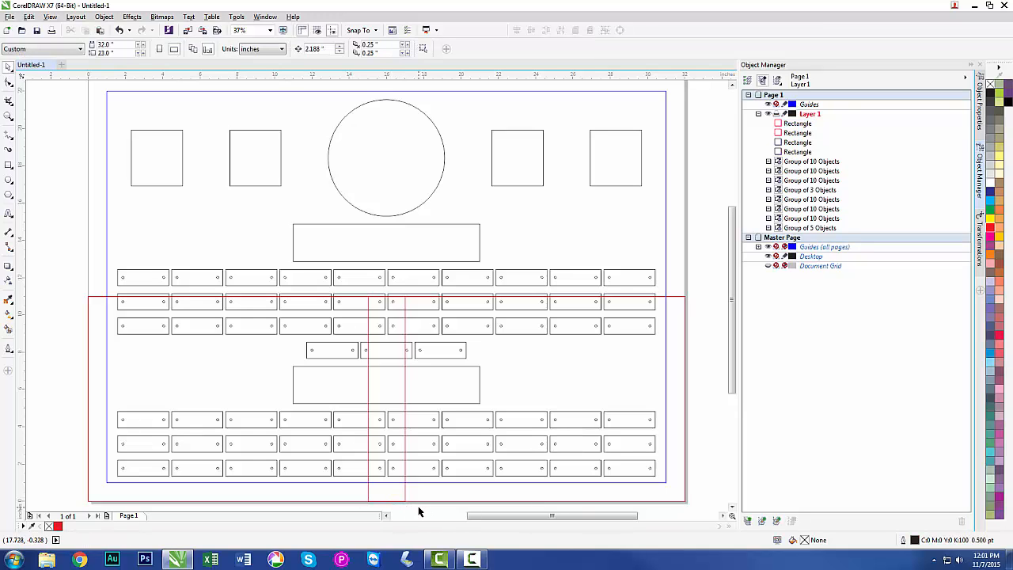
Duplicate both red sheet outlines straight up over the upper part of the page, overlapping the lower pair.
{"action": "left_click_drag", "start_coordinate": [417, 493], "coordinate": [359, 495]}
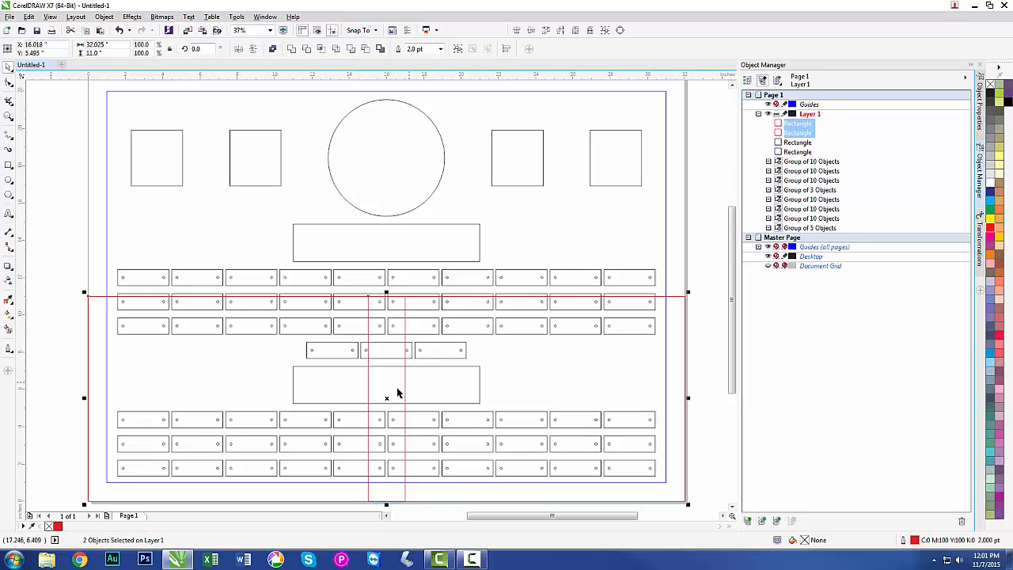
{"action": "left_click_drag", "start_coordinate": [386, 398], "coordinate": [389, 232]}
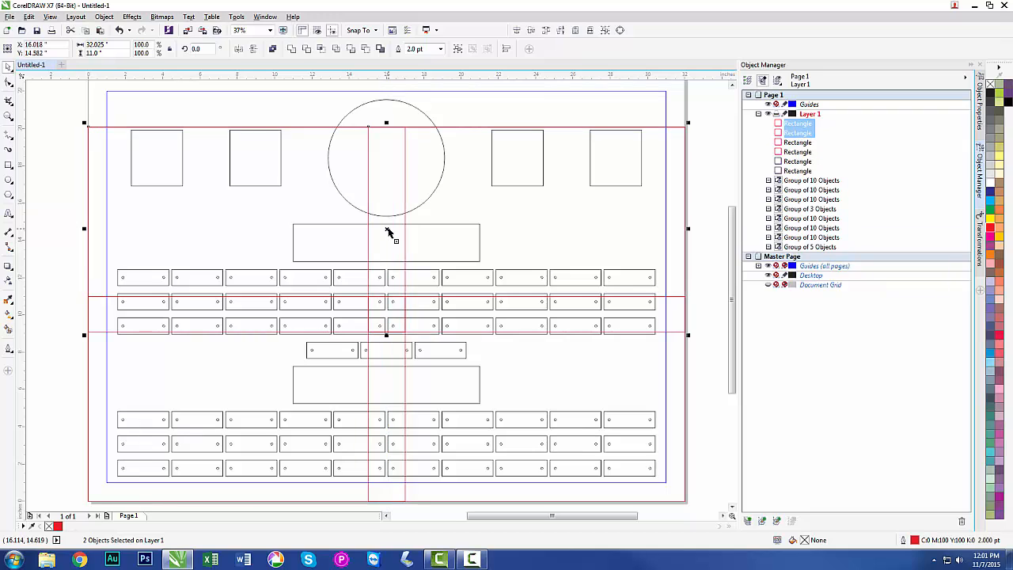
{"action": "left_click", "coordinate": [72, 269]}
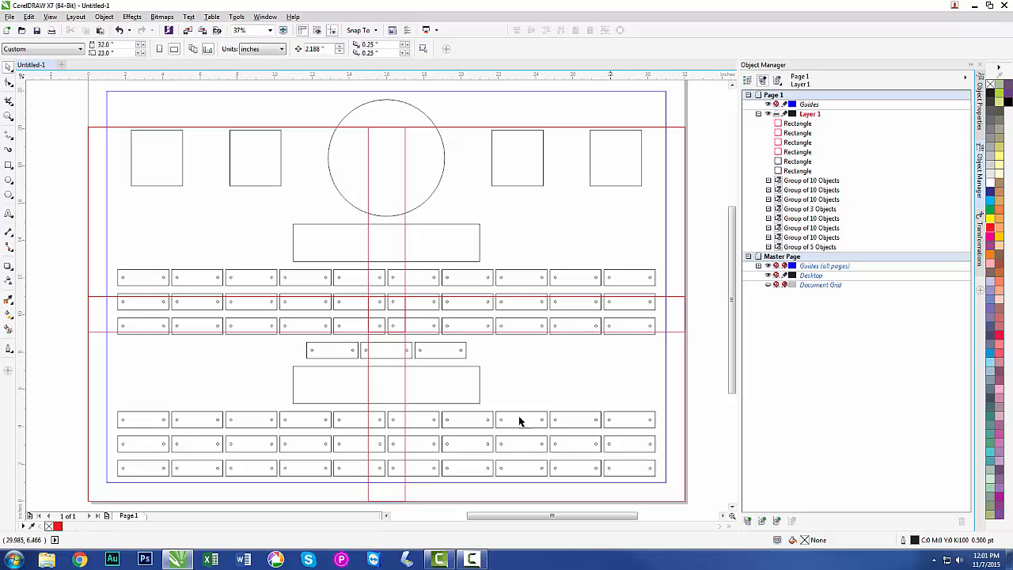
Label the red sheet outlines with text: 1 lower-left, 2 lower-right, 3 upper-left and 4 upper-right.
{"action": "left_click", "coordinate": [8, 214]}
{"action": "left_click", "coordinate": [156, 385]}
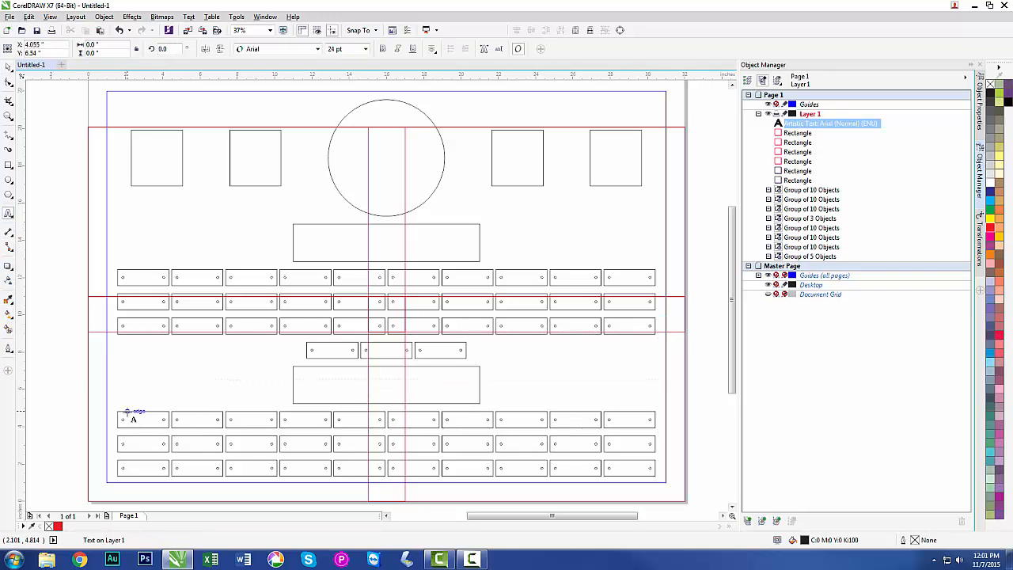
{"action": "type", "text": "1"}
{"action": "left_click", "coordinate": [530, 385]}
{"action": "type", "text": "2"}
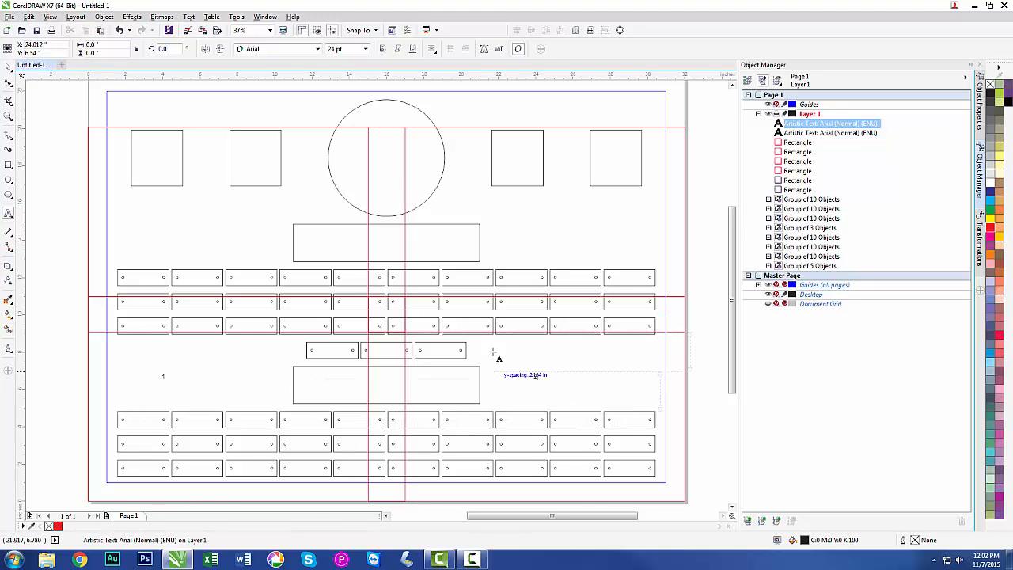
{"action": "left_click", "coordinate": [209, 229]}
{"action": "type", "text": "3"}
{"action": "left_click", "coordinate": [566, 233]}
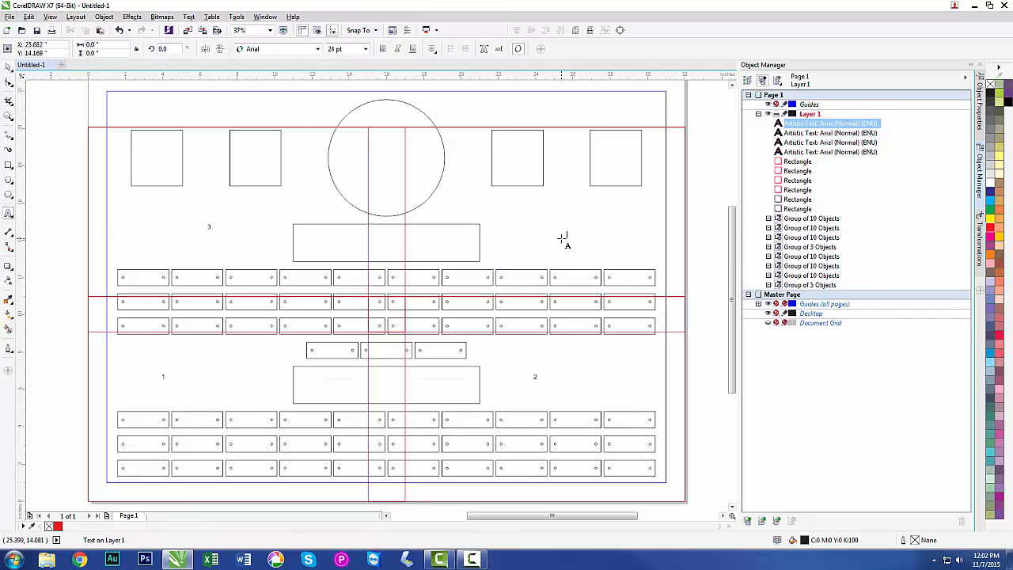
{"action": "type", "text": "4"}
{"action": "left_click", "coordinate": [8, 66]}
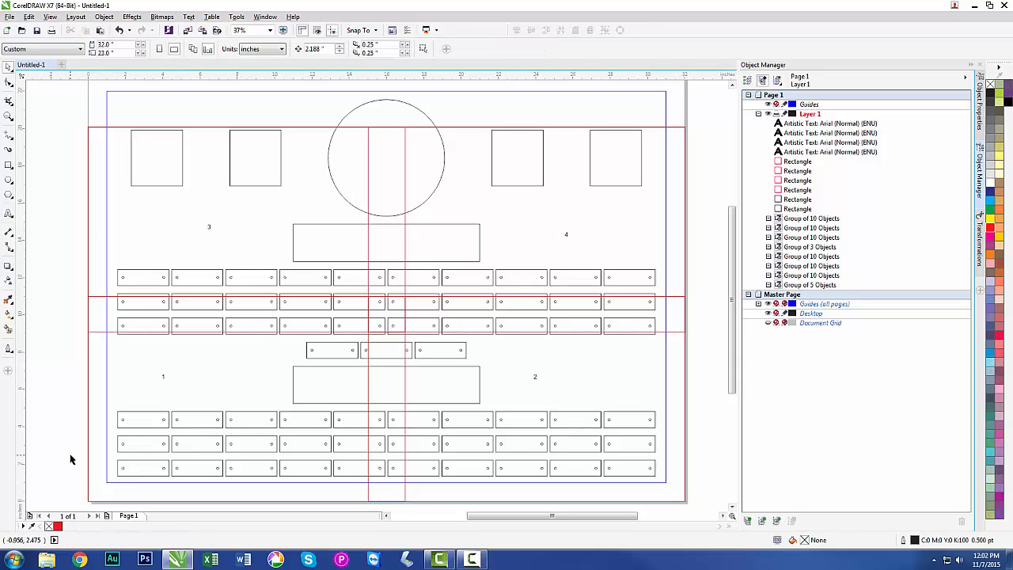
Add four new pages, Page 2 through Page 5, after Page 1.
{"action": "left_click", "coordinate": [107, 516]}
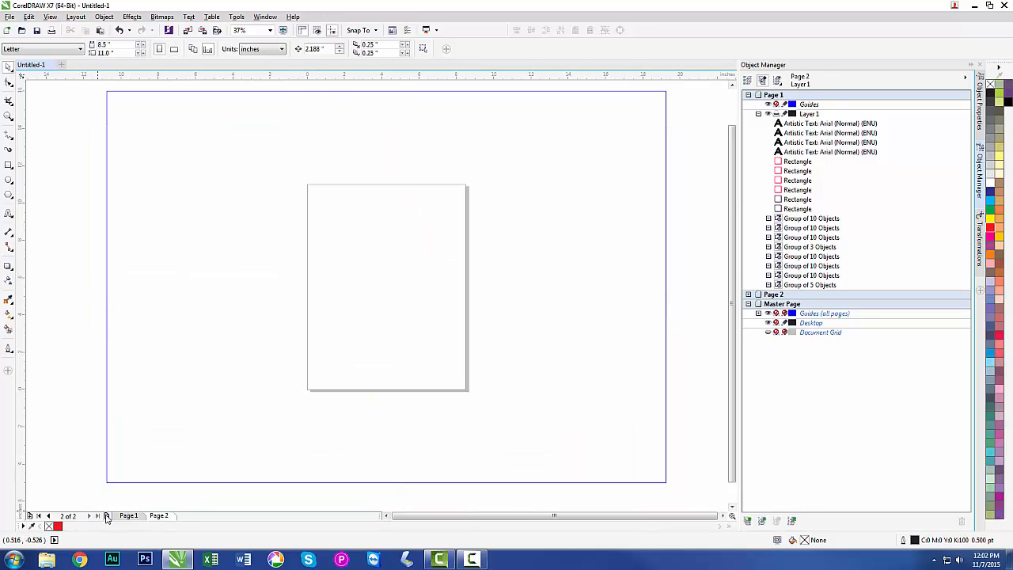
{"action": "left_click", "coordinate": [106, 515]}
{"action": "left_click", "coordinate": [106, 515]}
{"action": "left_click", "coordinate": [105, 516]}
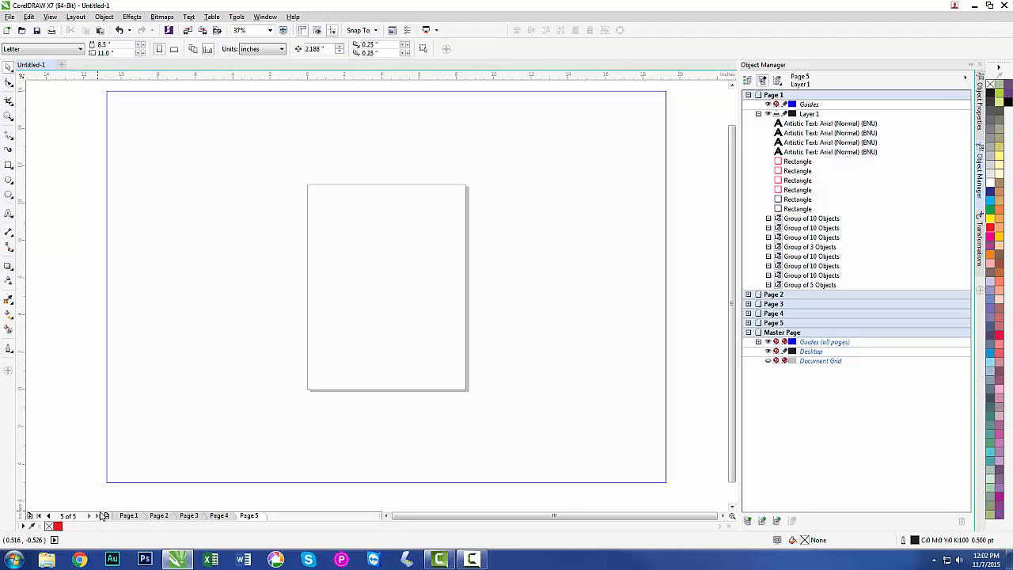
Set Page 2 to Tabloid size in landscape orientation, 17 by 11 inches.
{"action": "left_click", "coordinate": [158, 515]}
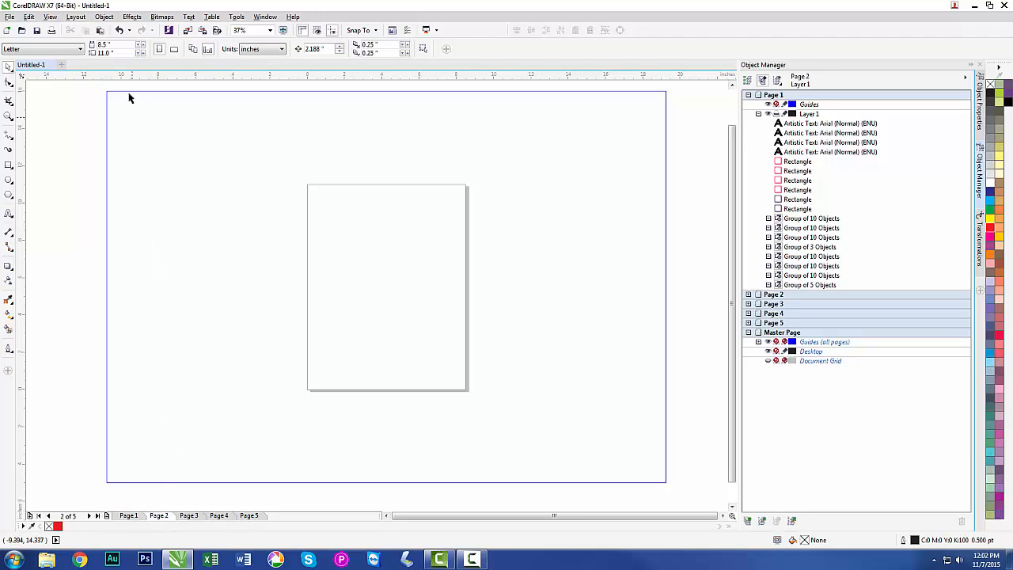
{"action": "left_click", "coordinate": [80, 51]}
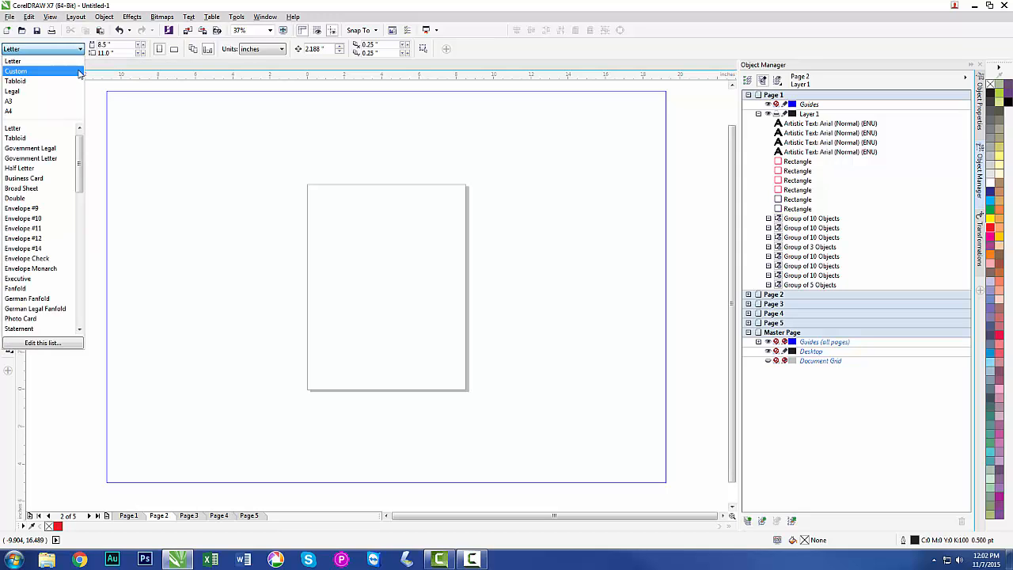
{"action": "left_click", "coordinate": [70, 81]}
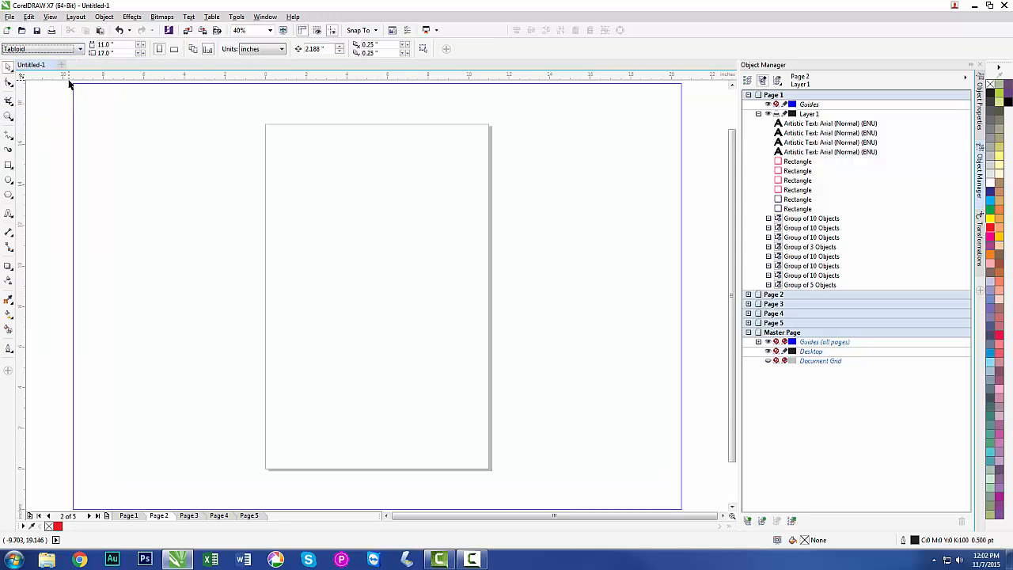
{"action": "left_click", "coordinate": [174, 50]}
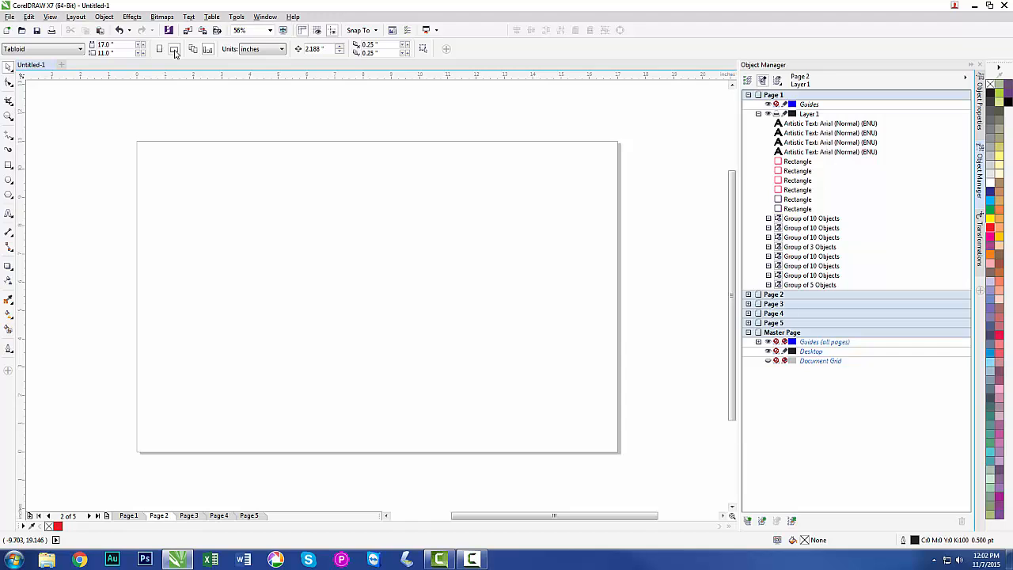
Set Page 3 to Tabloid size in landscape orientation, 17 by 11 inches.
{"action": "left_click", "coordinate": [189, 515]}
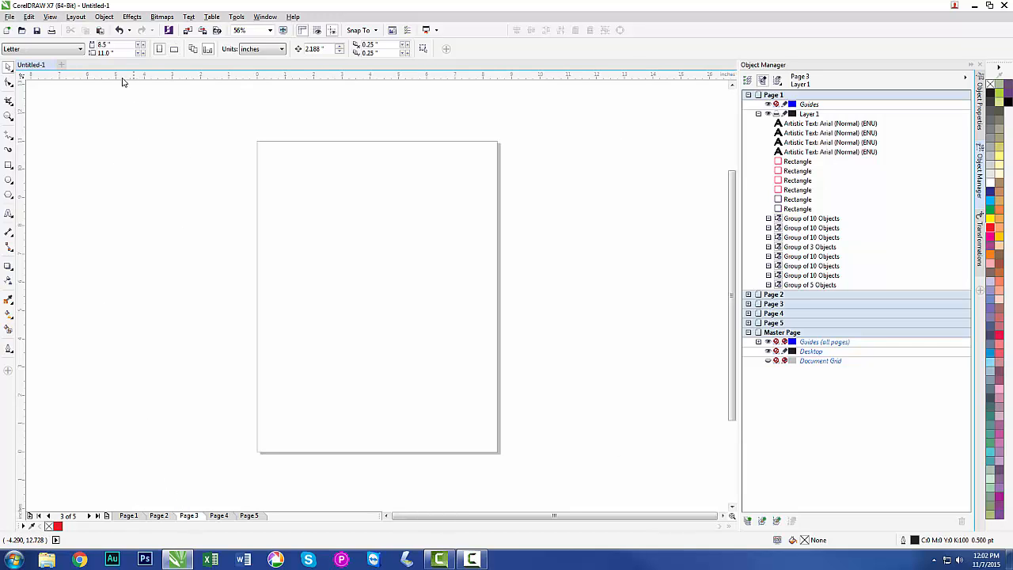
{"action": "left_click", "coordinate": [80, 50]}
{"action": "left_click", "coordinate": [68, 71]}
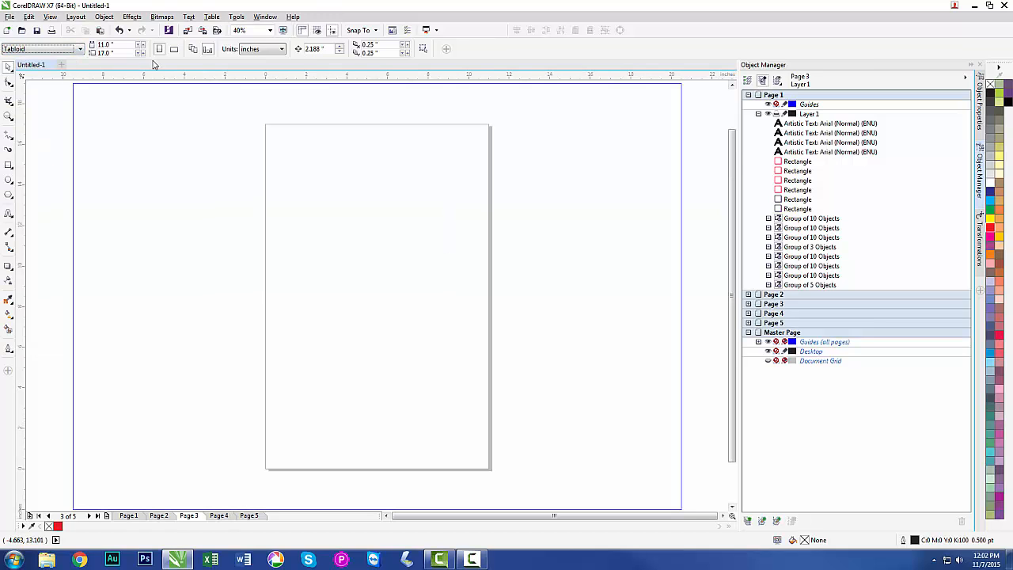
Set Page 4 to Tabloid size in landscape orientation, 17 by 11 inches.
{"action": "left_click", "coordinate": [219, 516]}
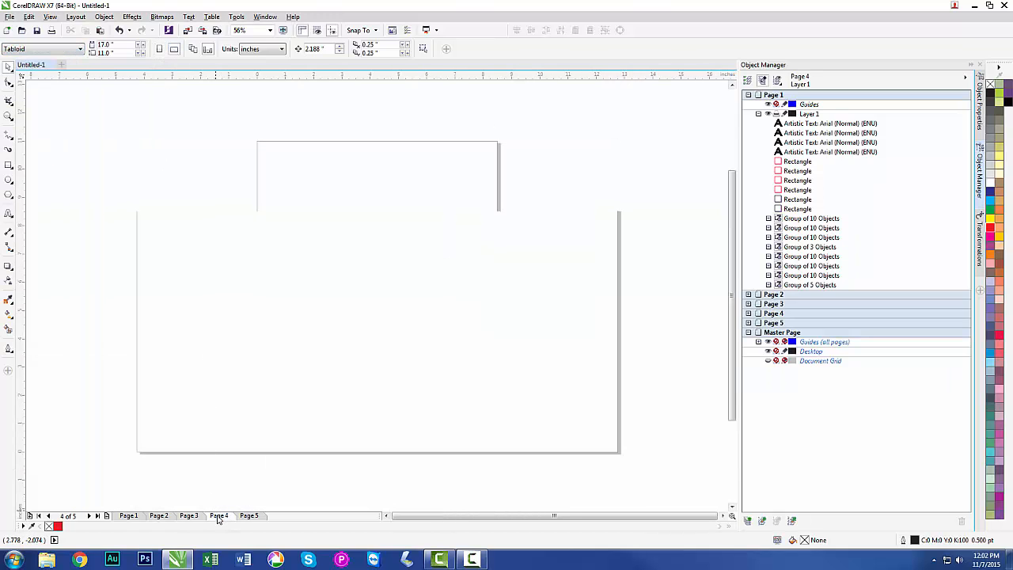
{"action": "left_click", "coordinate": [174, 49]}
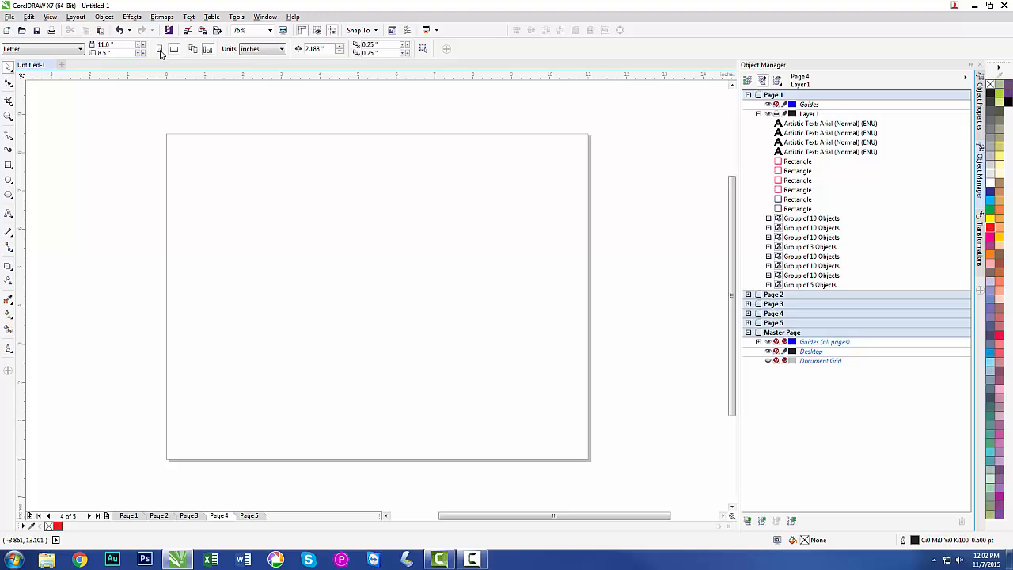
{"action": "left_click", "coordinate": [80, 50]}
{"action": "left_click", "coordinate": [68, 71]}
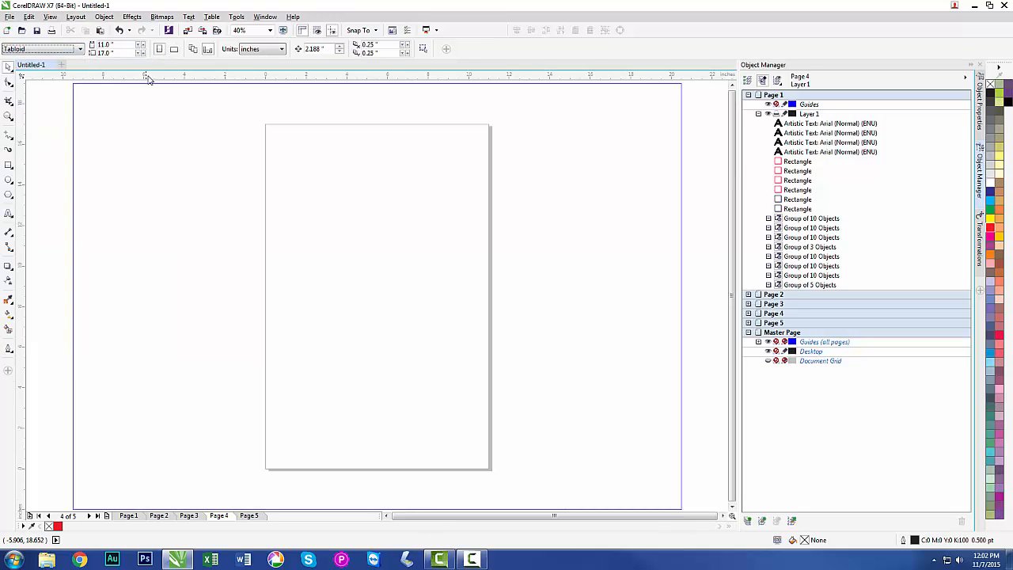
{"action": "left_click", "coordinate": [174, 49]}
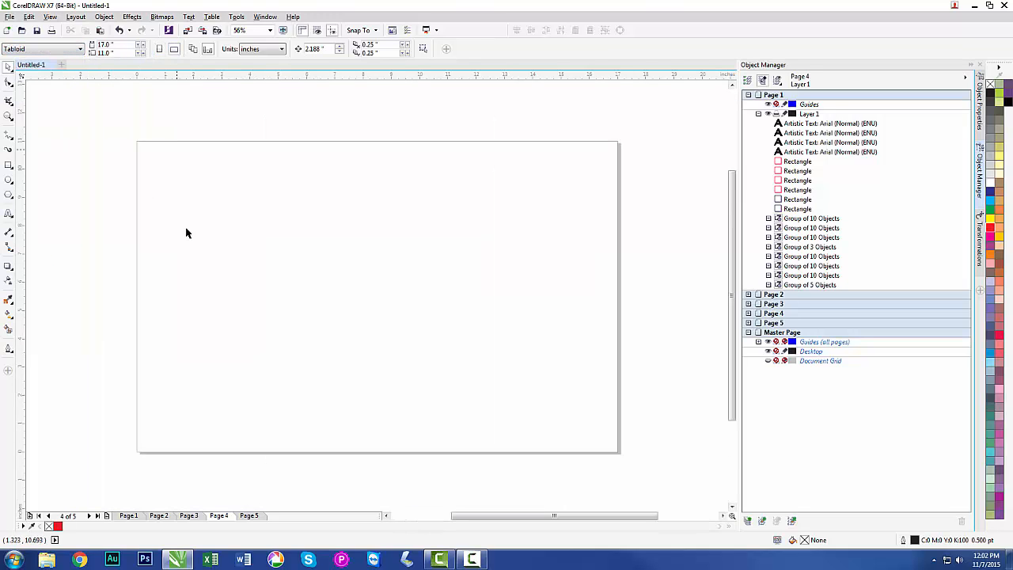
Set Page 5 to Tabloid size in landscape orientation, 17 by 11 inches.
{"action": "left_click", "coordinate": [249, 516]}
{"action": "left_click", "coordinate": [81, 50]}
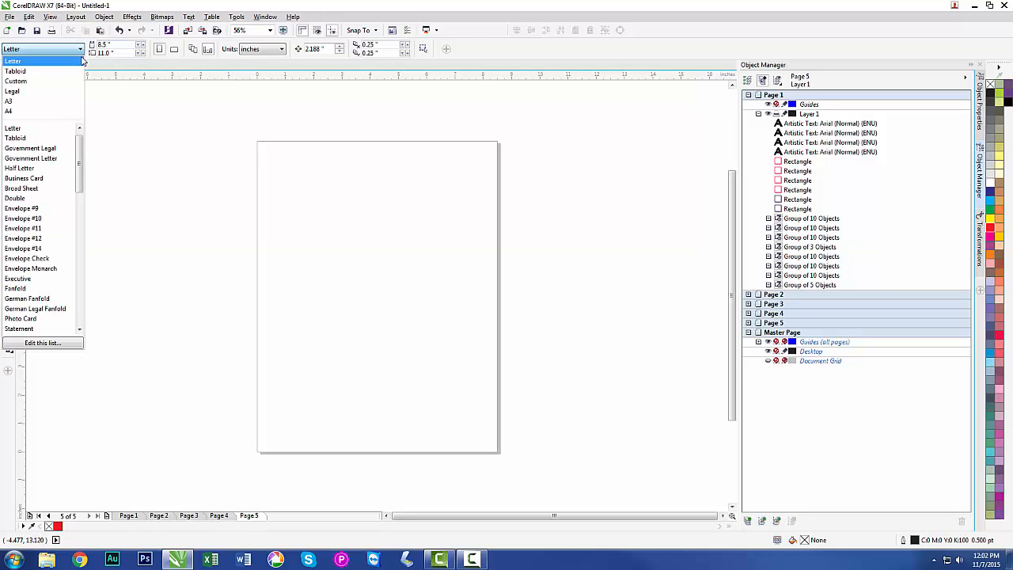
{"action": "left_click", "coordinate": [69, 71]}
{"action": "left_click", "coordinate": [175, 49]}
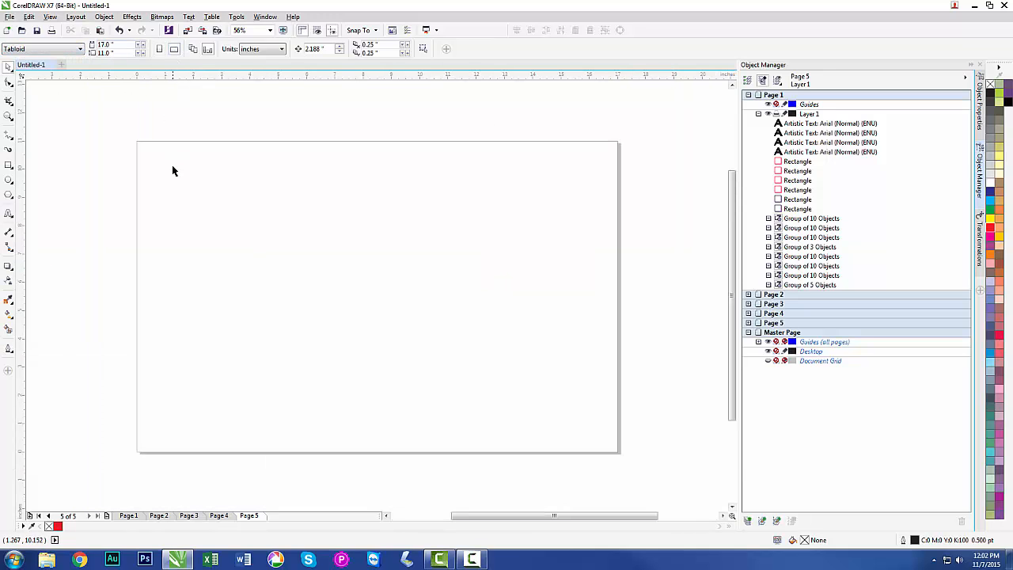
Return to Page 1 and examine which red rectangles and number labels in the object list match each sheet area.
{"action": "left_click", "coordinate": [127, 515]}
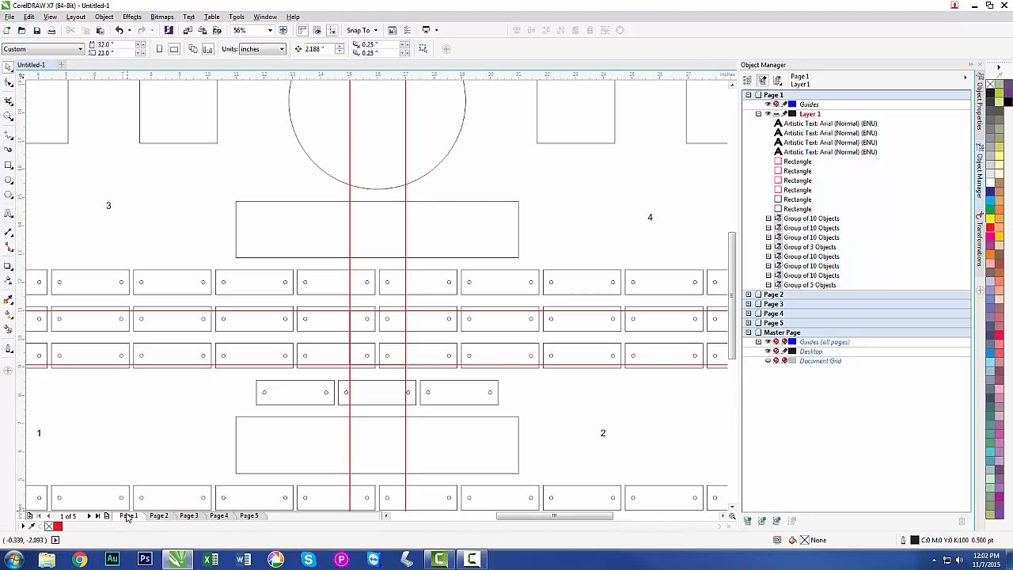
{"action": "key", "text": "F4"}
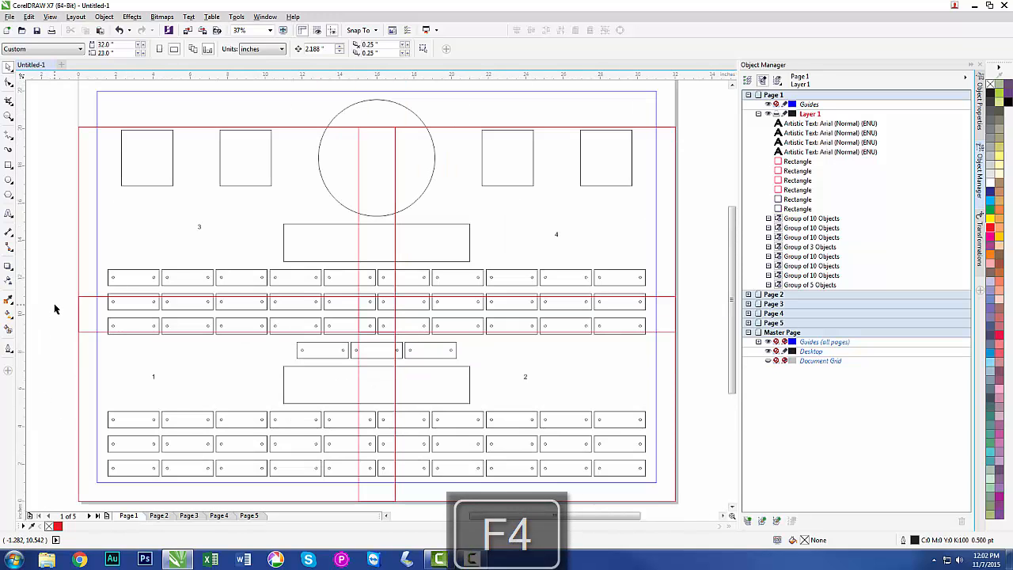
{"action": "key", "text": "F3"}
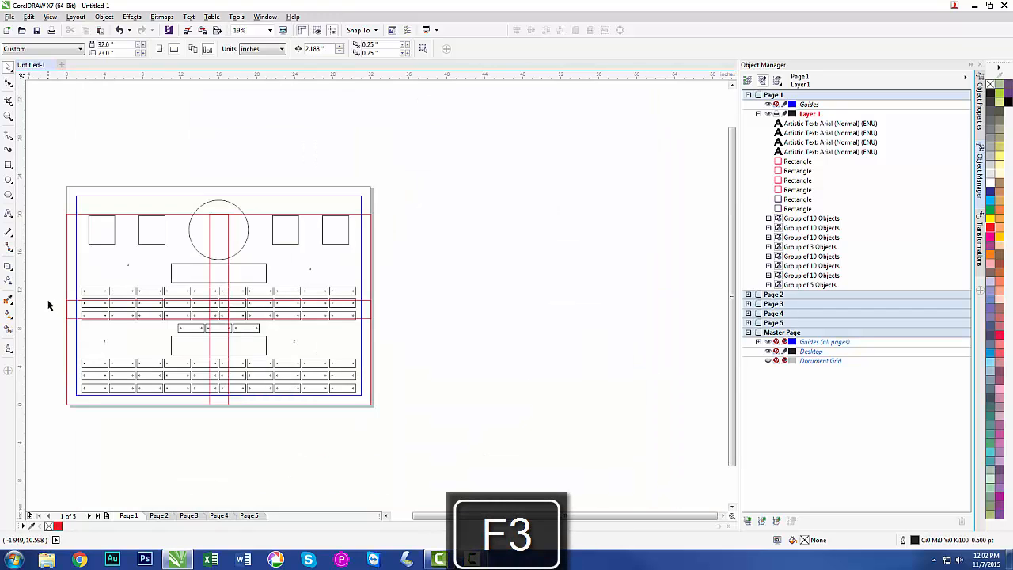
{"action": "left_click_drag", "start_coordinate": [51, 302], "coordinate": [233, 410]}
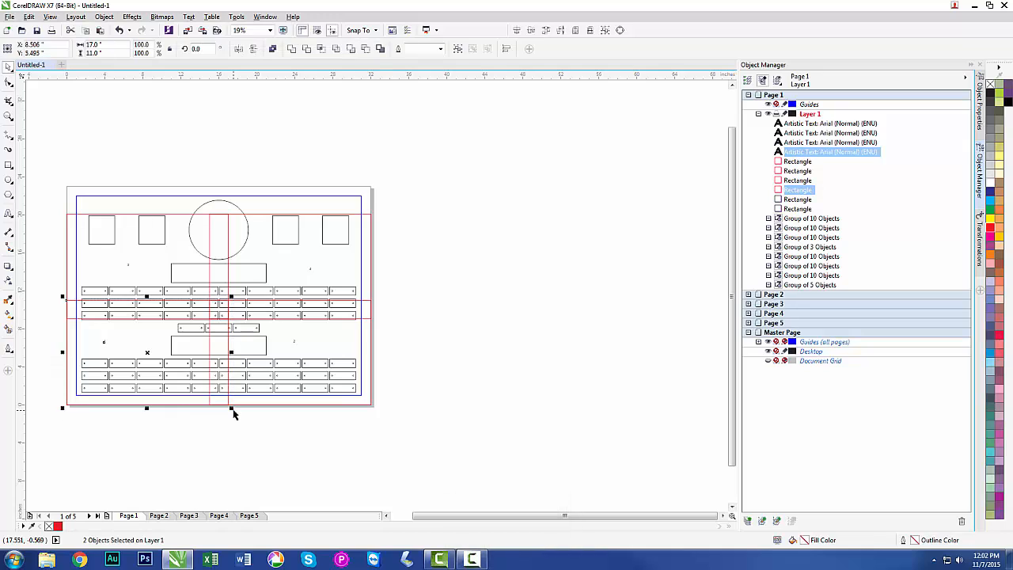
{"action": "left_click", "coordinate": [174, 446]}
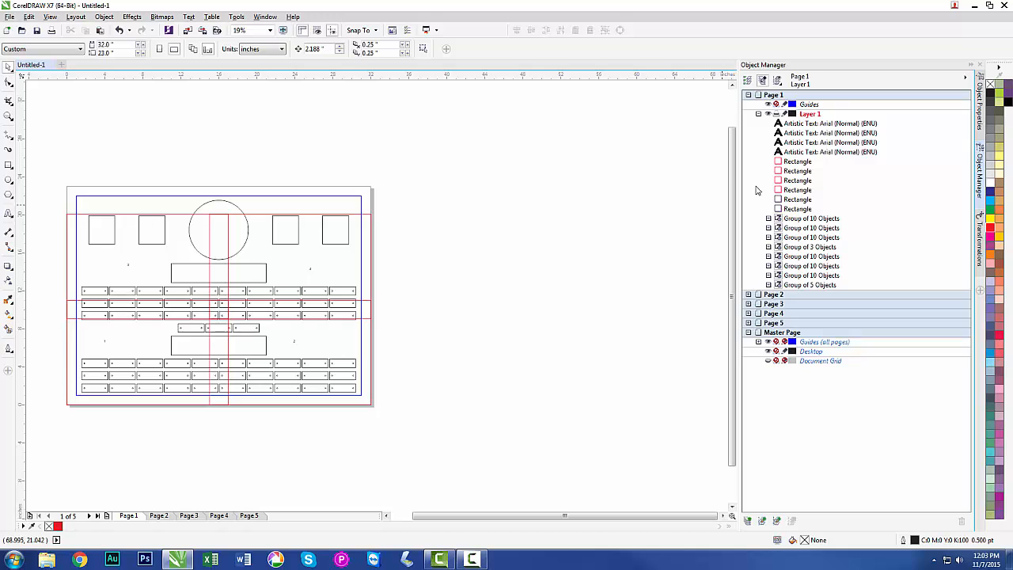
{"action": "left_click", "coordinate": [792, 162]}
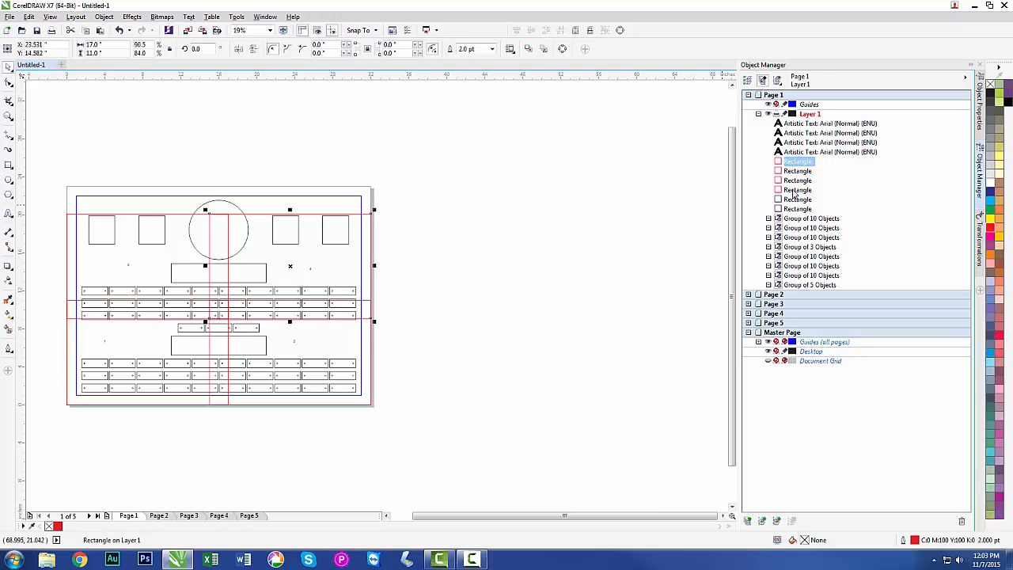
{"action": "left_click", "coordinate": [793, 190], "text": "shift"}
{"action": "left_click", "coordinate": [699, 177]}
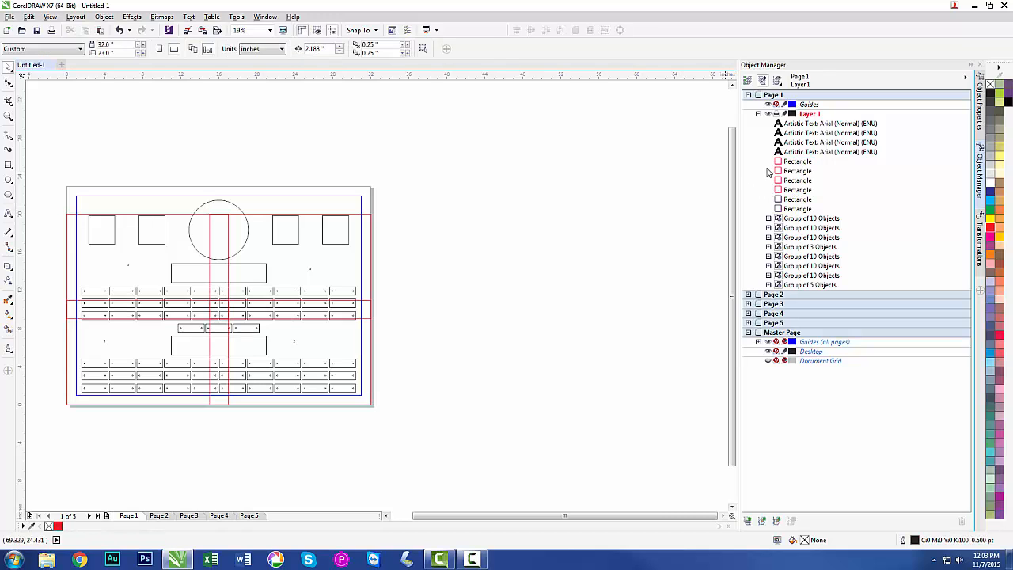
Move the four red sheet rectangles above the number labels in Page 1's object order.
{"action": "left_click", "coordinate": [798, 162]}
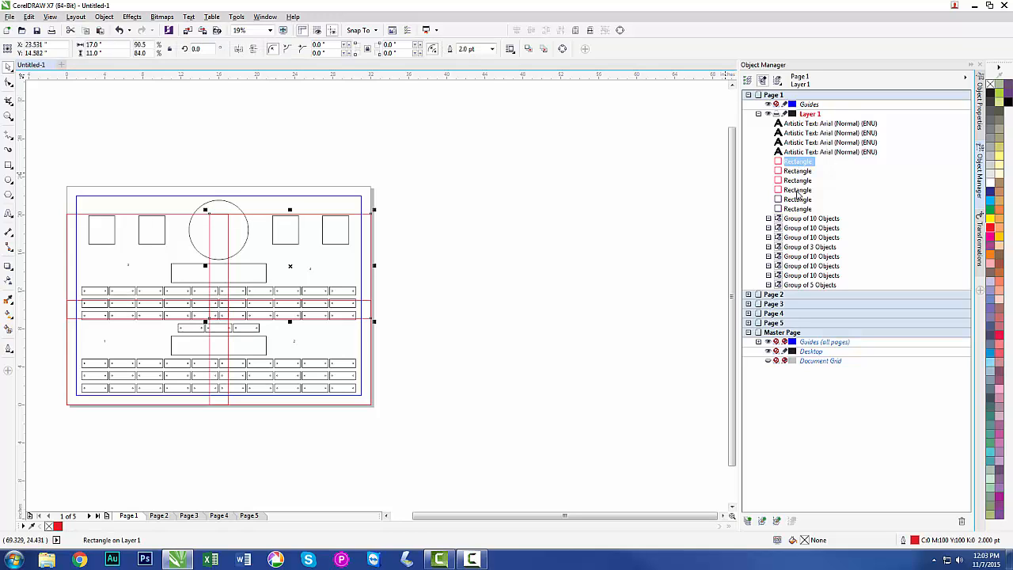
{"action": "left_click", "coordinate": [797, 191], "text": "shift"}
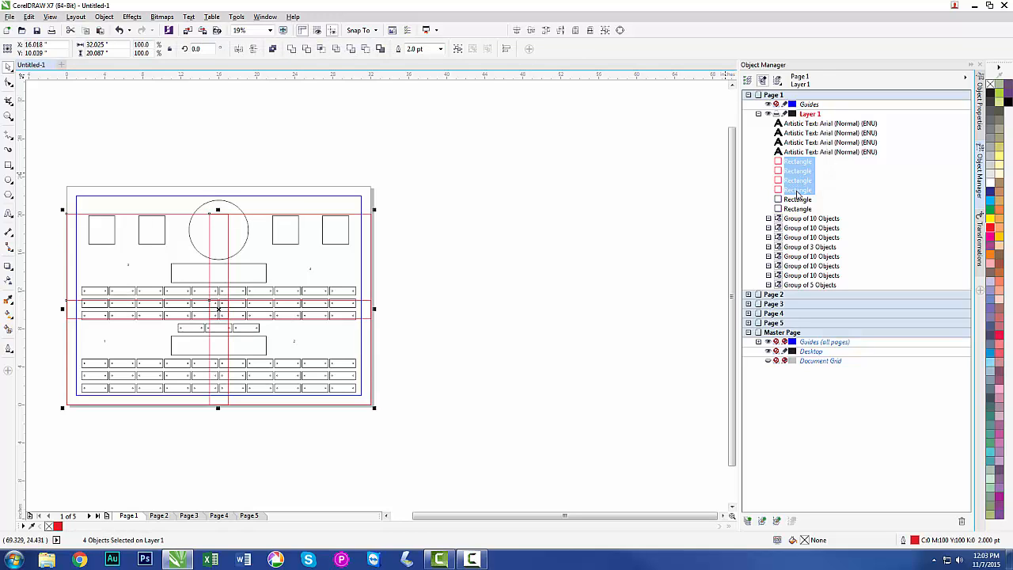
{"action": "left_click_drag", "start_coordinate": [797, 185], "coordinate": [793, 125]}
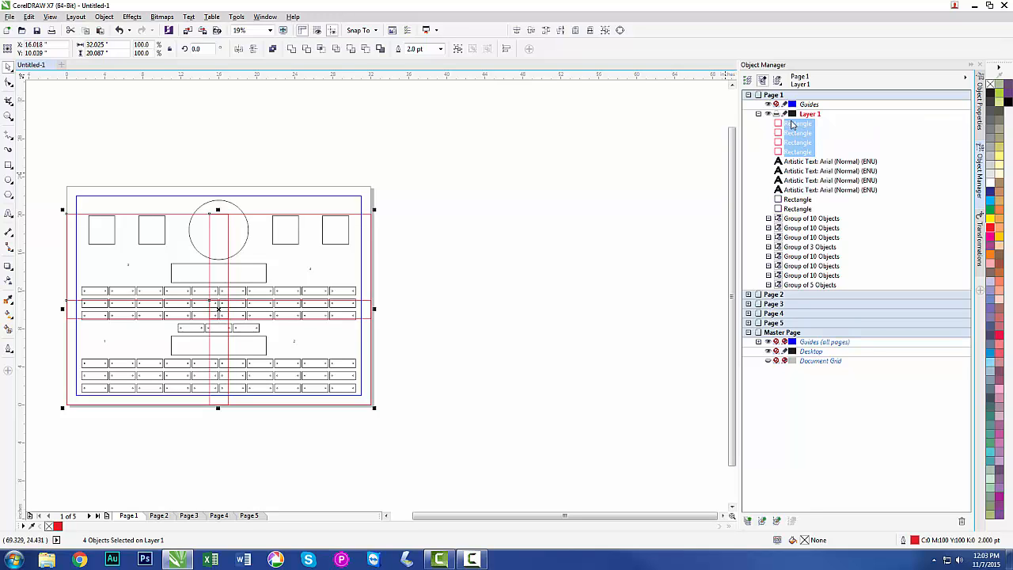
Ungroup all the layout shapes and plate rows listed below the number labels into individual objects.
{"action": "left_click", "coordinate": [797, 199]}
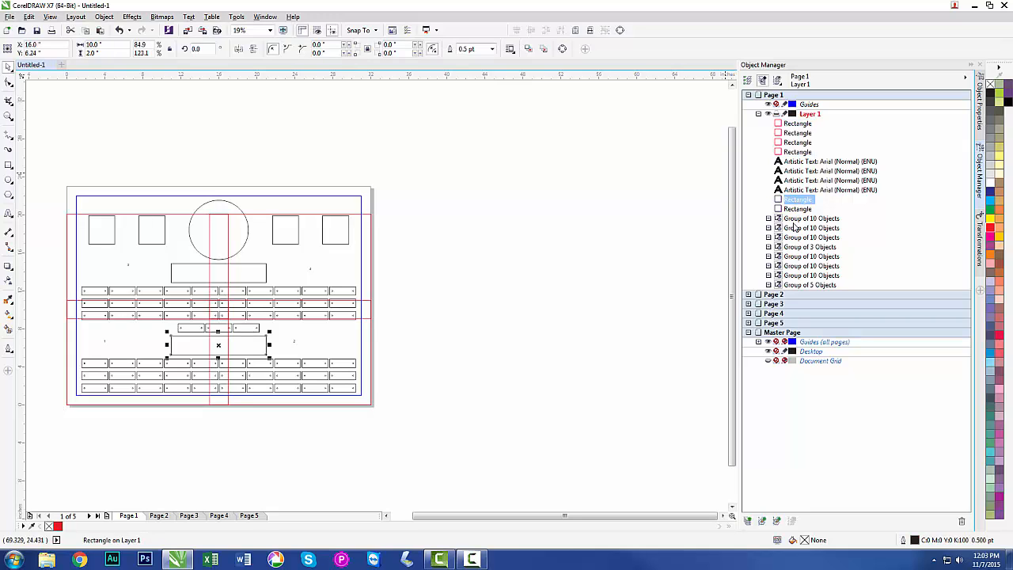
{"action": "left_click", "coordinate": [793, 287], "text": "shift"}
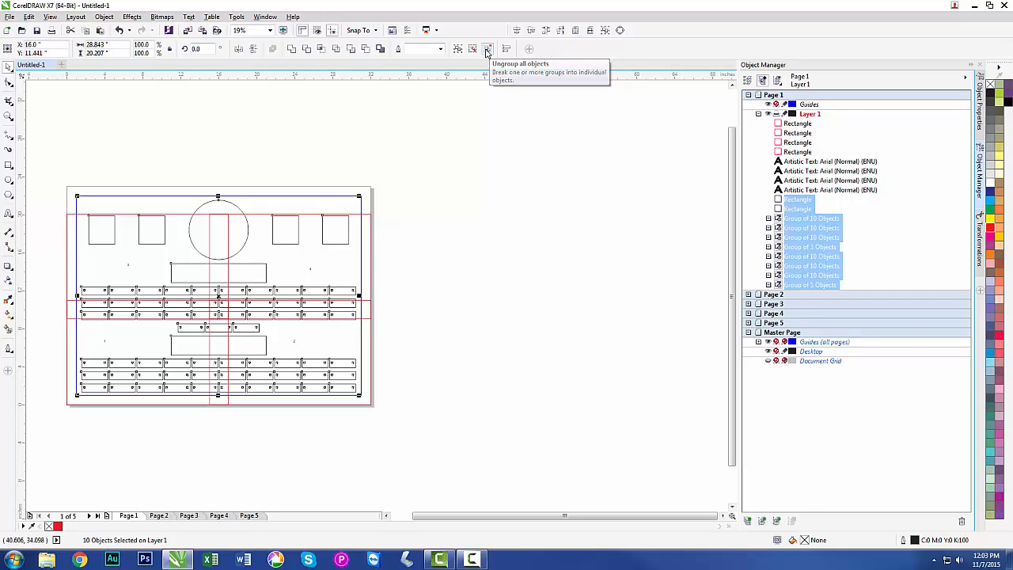
{"action": "left_click", "coordinate": [487, 49]}
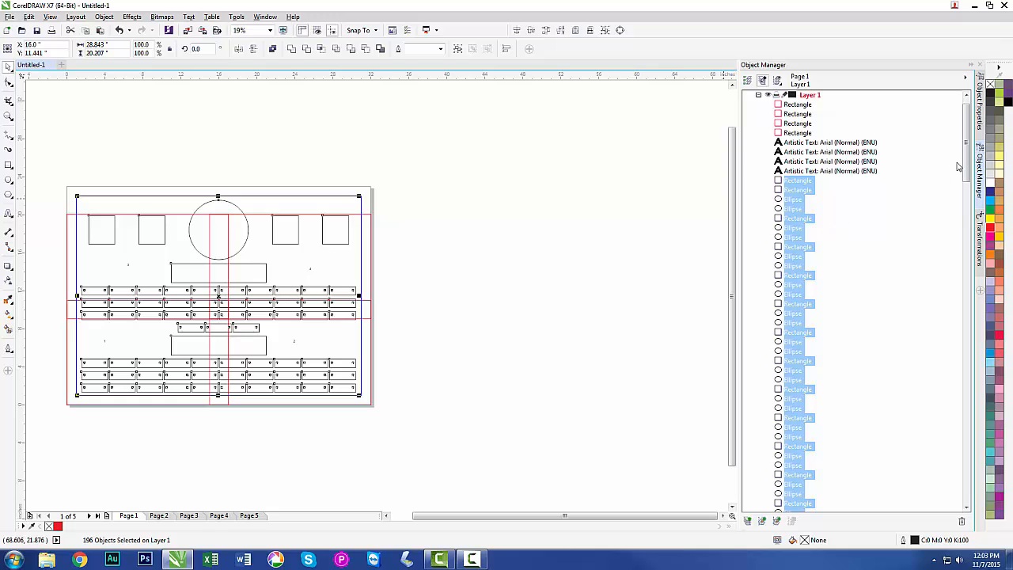
{"action": "mouse_move", "coordinate": [967, 168]}
{"action": "left_mouse_down"}
{"action": "mouse_move", "coordinate": [968, 476]}
{"action": "mouse_move", "coordinate": [967, 245]}
{"action": "mouse_move", "coordinate": [954, 156]}
{"action": "left_mouse_up"}
{"action": "left_click", "coordinate": [579, 321]}
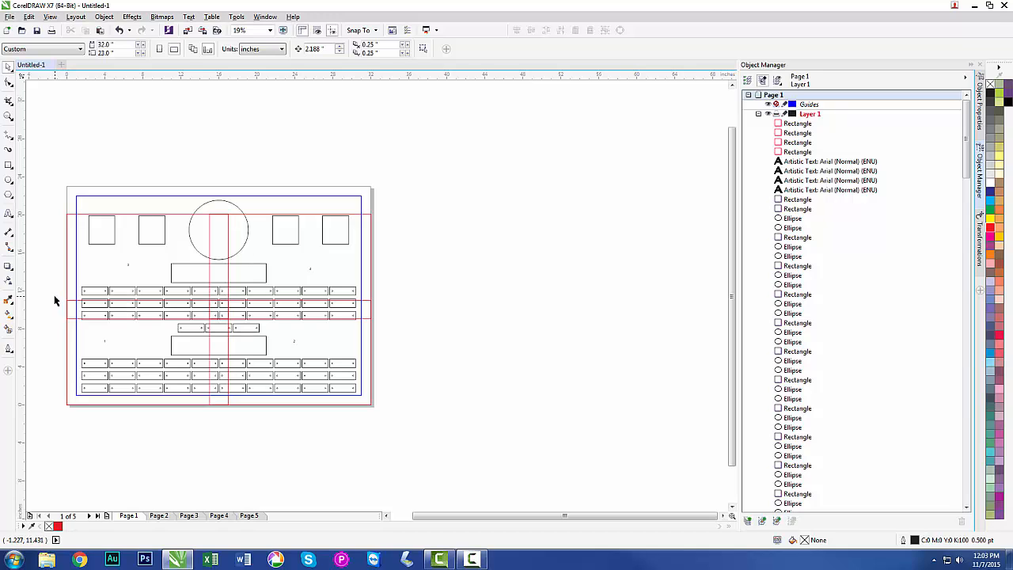
Copy everything inside the sheet 1 area, including its red frame and number, to the empty space beside the page.
{"action": "left_click_drag", "start_coordinate": [55, 296], "coordinate": [231, 413]}
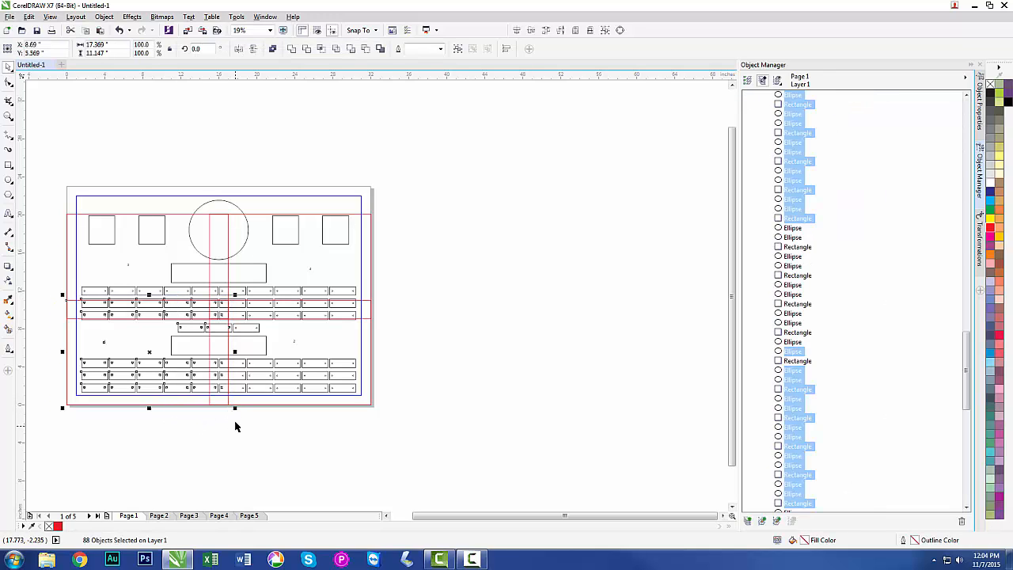
{"action": "left_click", "coordinate": [232, 420]}
{"action": "left_click_drag", "start_coordinate": [159, 376], "coordinate": [59, 303]}
{"action": "left_click_drag", "start_coordinate": [150, 352], "coordinate": [518, 308]}
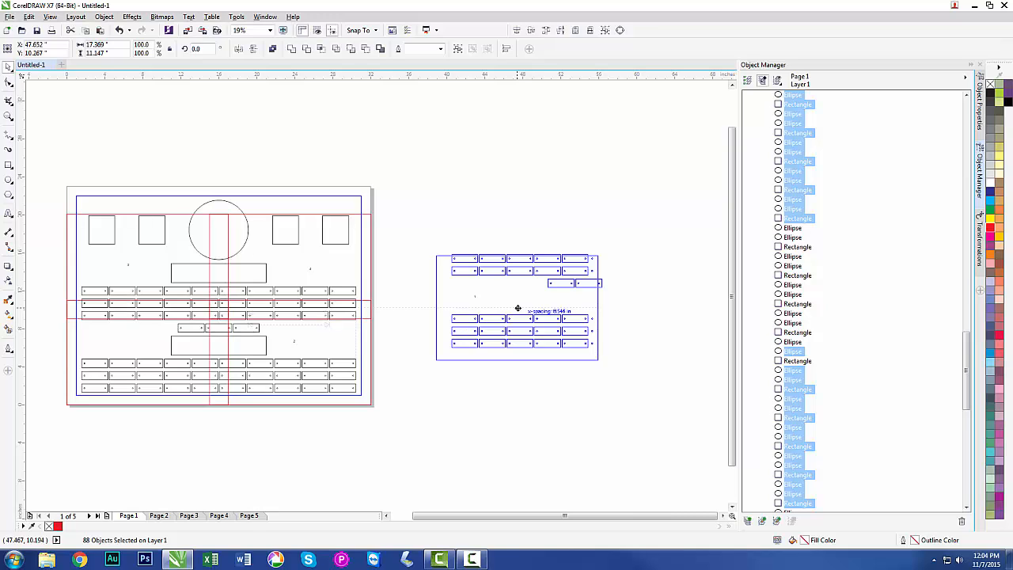
{"action": "left_click_drag", "start_coordinate": [518, 308], "coordinate": [519, 312]}
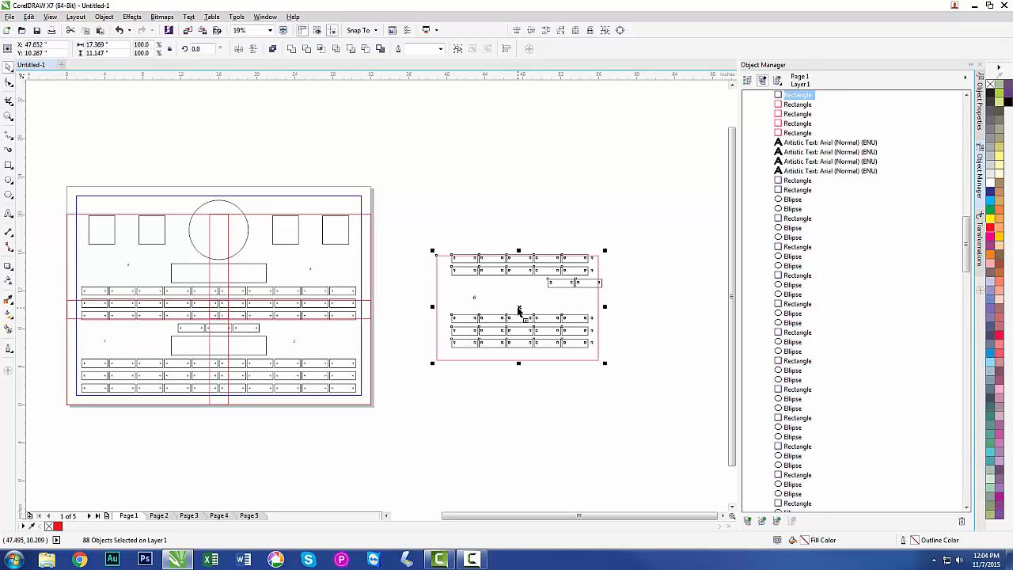
{"action": "left_click", "coordinate": [521, 388]}
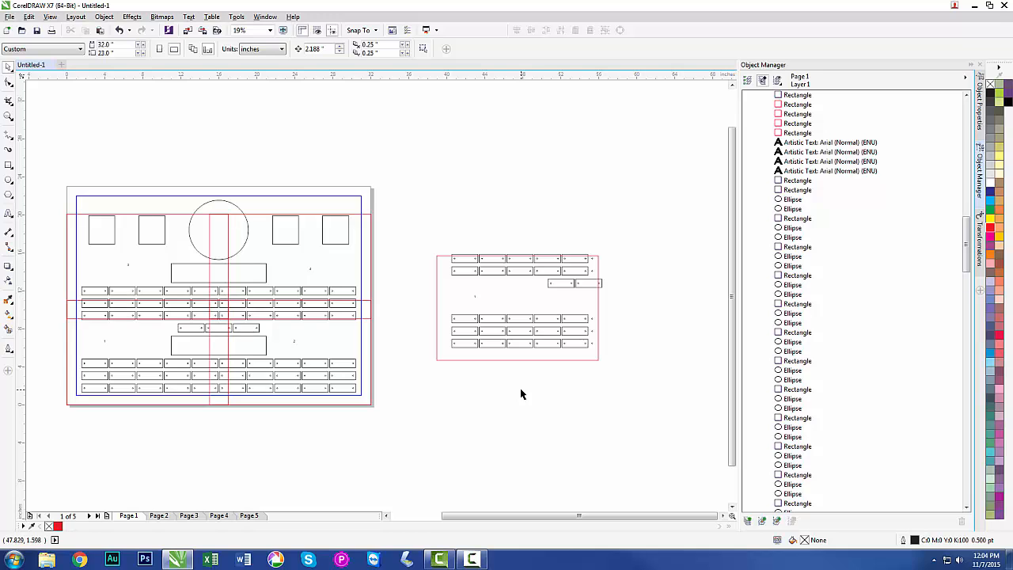
Delete the plate outlines crossing the sheet 1 copy's top and right edges, plus the hole outside its frame.
{"action": "key", "text": "F2"}
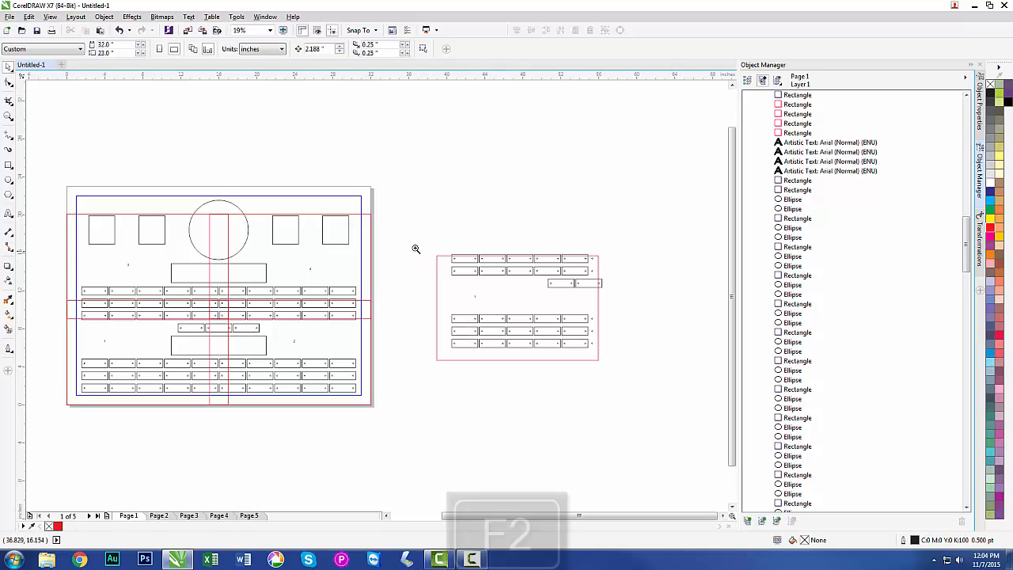
{"action": "left_click_drag", "start_coordinate": [420, 247], "coordinate": [606, 369]}
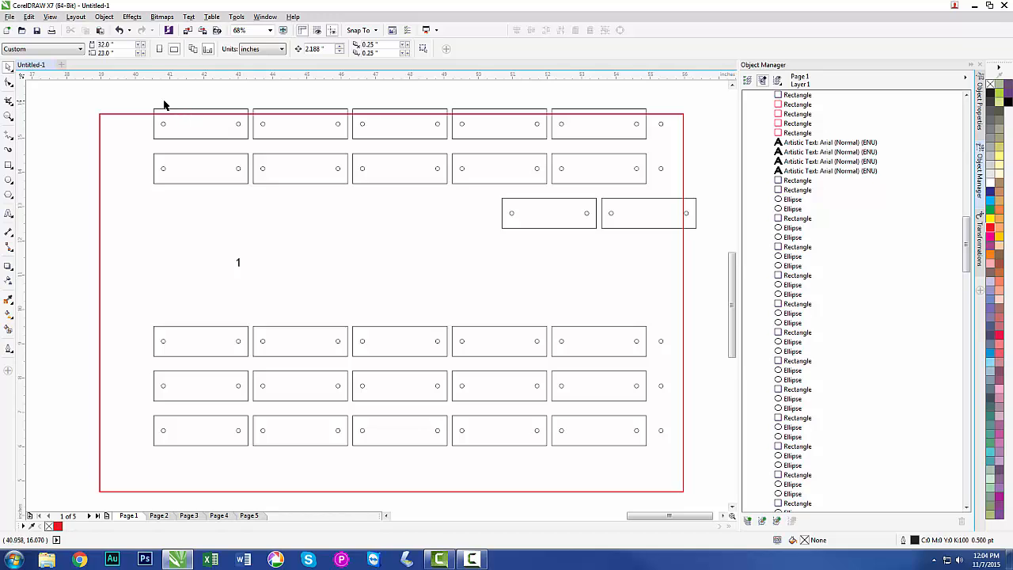
{"action": "left_click_drag", "start_coordinate": [154, 98], "coordinate": [620, 113]}
{"action": "key", "text": "Delete"}
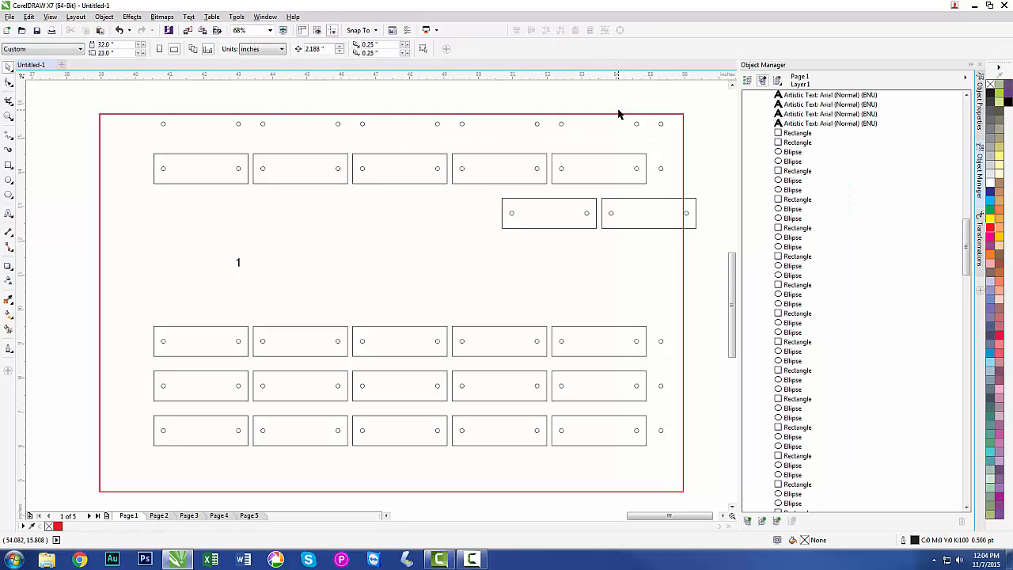
{"action": "left_click", "coordinate": [693, 205]}
{"action": "key", "text": "Delete"}
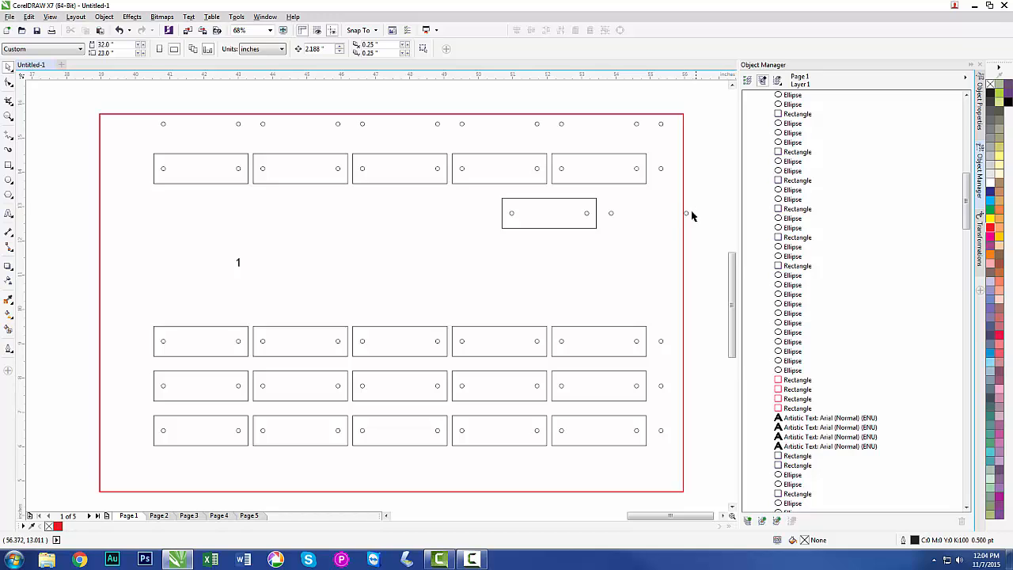
{"action": "left_click", "coordinate": [686, 214]}
{"action": "key", "text": "Delete"}
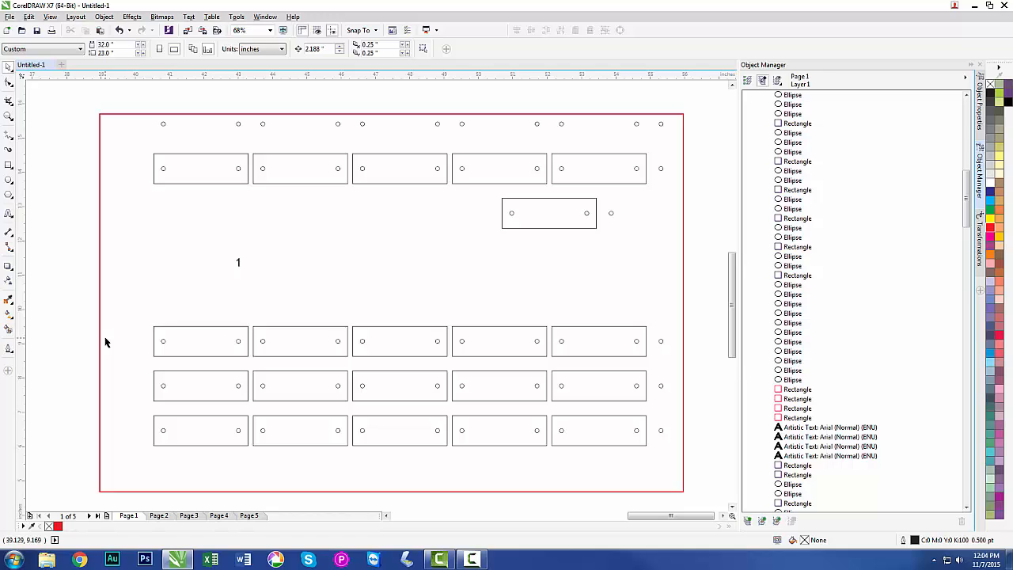
On Page 2, group the sheet 1 copy and centre it on the page.
{"action": "key", "text": "F4"}
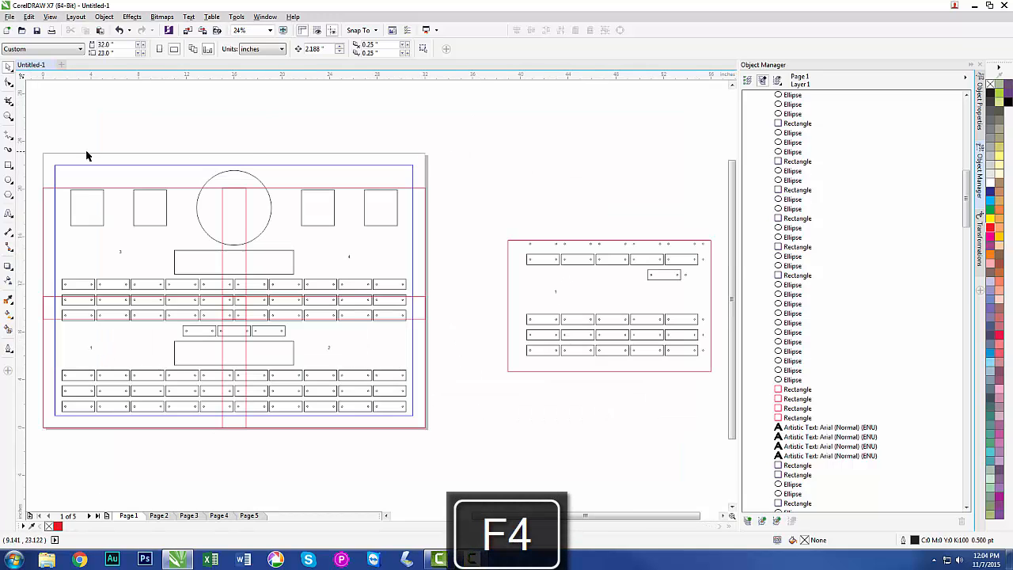
{"action": "left_click", "coordinate": [160, 516]}
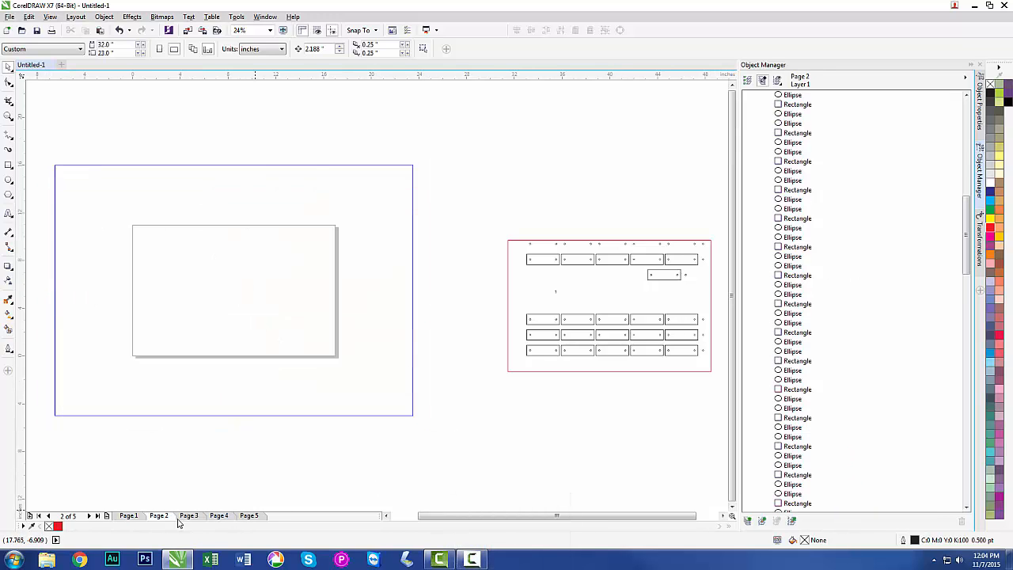
{"action": "left_click", "coordinate": [248, 516]}
{"action": "left_click", "coordinate": [160, 516]}
{"action": "mouse_move", "coordinate": [491, 226]}
{"action": "left_mouse_down"}
{"action": "mouse_move", "coordinate": [527, 262]}
{"action": "mouse_move", "coordinate": [715, 386]}
{"action": "left_mouse_up"}
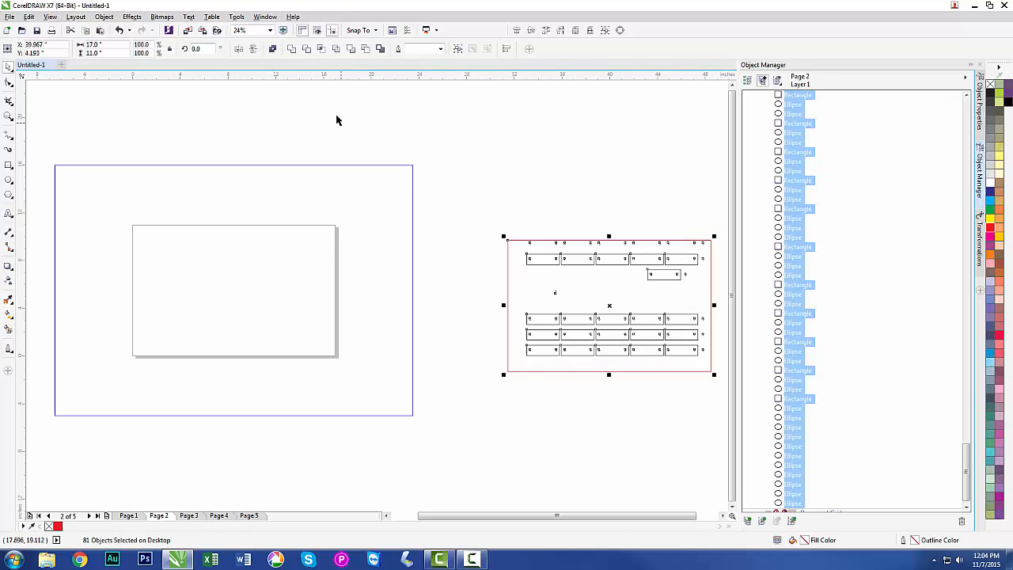
{"action": "left_click", "coordinate": [458, 49]}
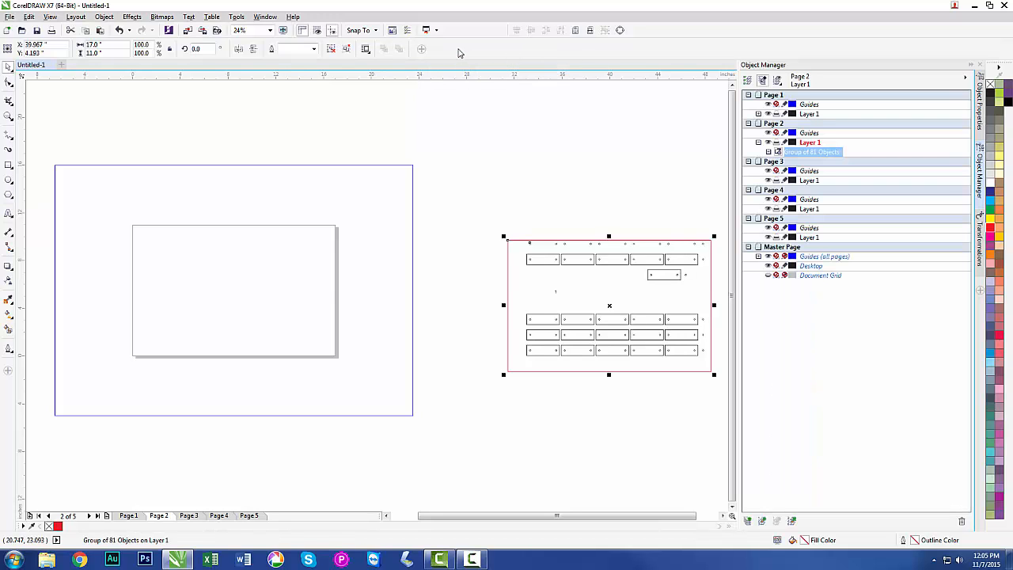
{"action": "key", "text": "p"}
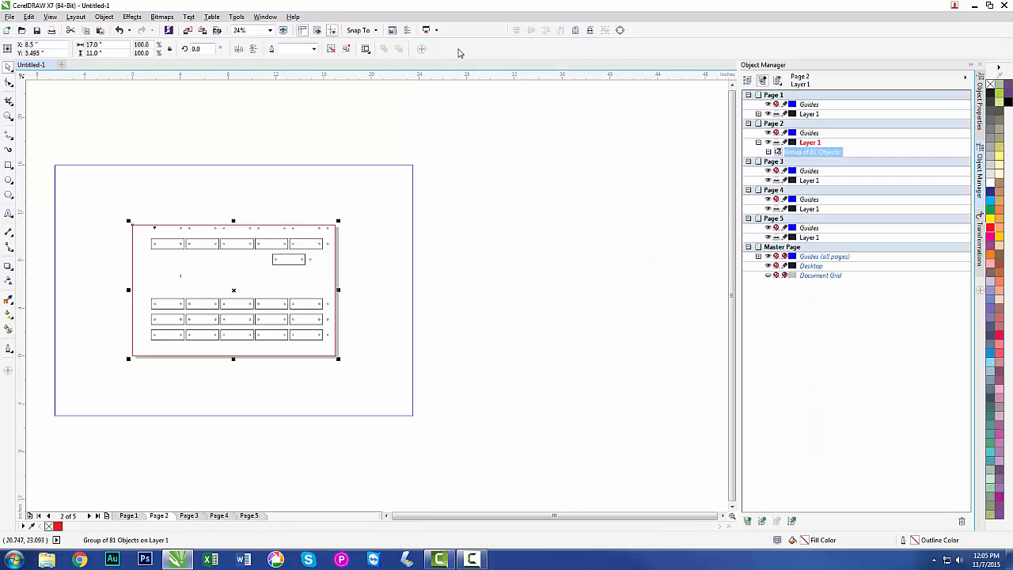
Ungroup the sheet 1 artwork on Page 2 and delete its red frame.
{"action": "left_click", "coordinate": [332, 50]}
{"action": "left_click", "coordinate": [308, 197]}
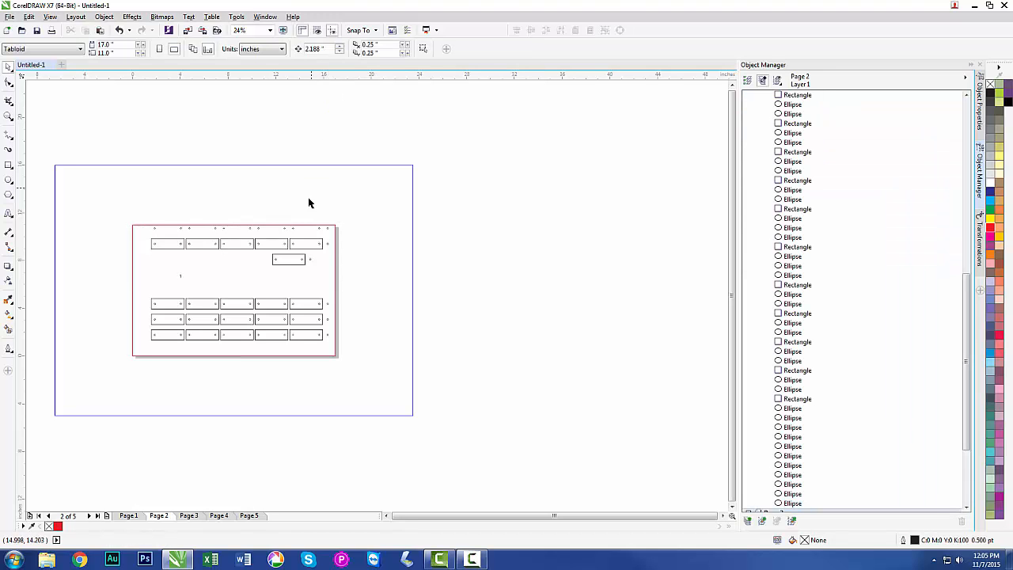
{"action": "left_click", "coordinate": [334, 255]}
{"action": "left_click", "coordinate": [353, 271]}
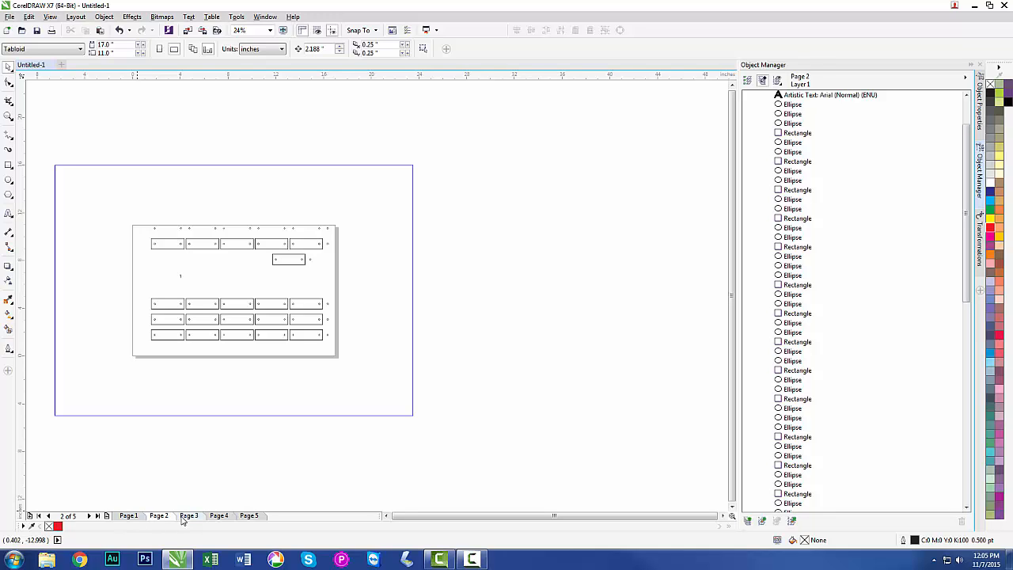
On Page 1, copy everything inside the sheet 2 area to the empty space beside the page.
{"action": "left_click", "coordinate": [133, 515]}
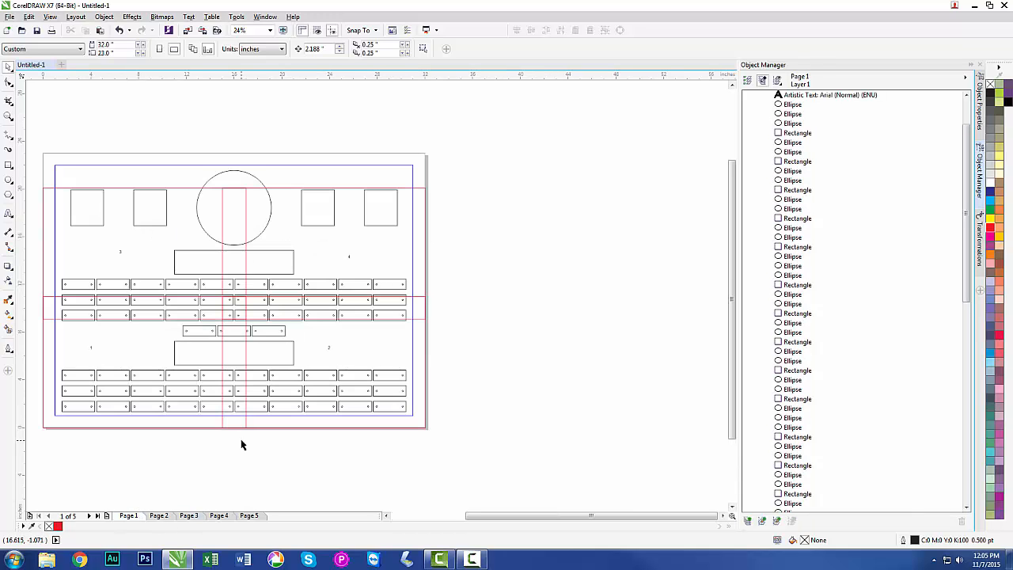
{"action": "left_click_drag", "start_coordinate": [445, 448], "coordinate": [215, 292]}
{"action": "left_click_drag", "start_coordinate": [321, 362], "coordinate": [563, 330]}
{"action": "left_click", "coordinate": [507, 222]}
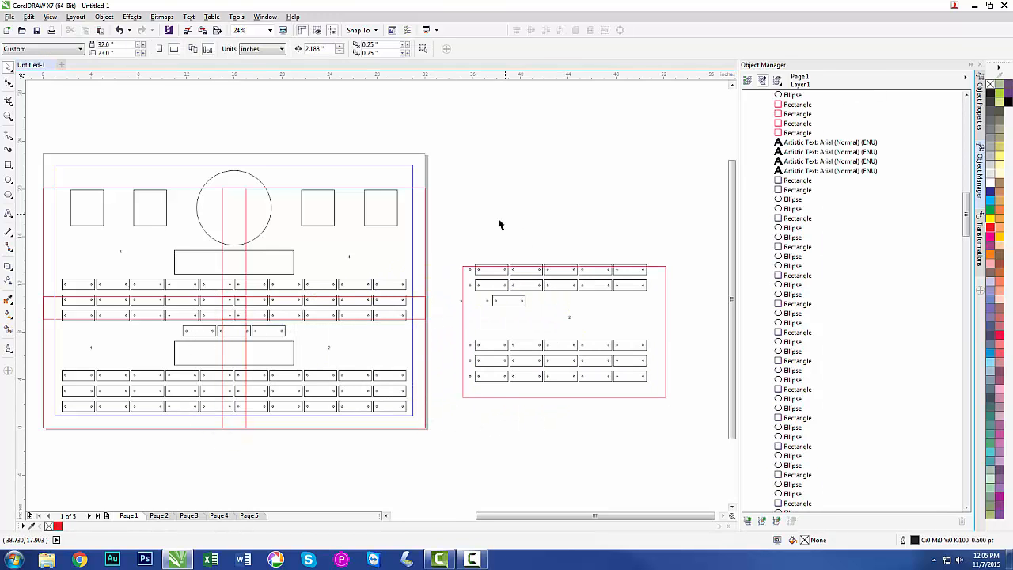
Delete the plate outlines crossing the sheet 2 copy's top edge and the hole outside its left edge.
{"action": "left_click_drag", "start_coordinate": [464, 243], "coordinate": [646, 269]}
{"action": "left_click", "coordinate": [629, 261]}
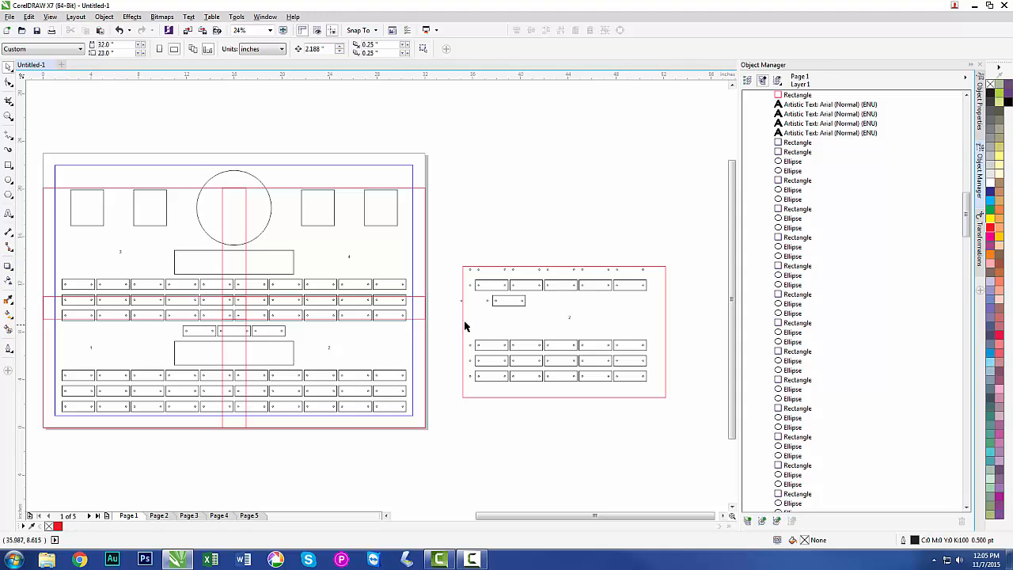
{"action": "left_click_drag", "start_coordinate": [446, 290], "coordinate": [467, 315]}
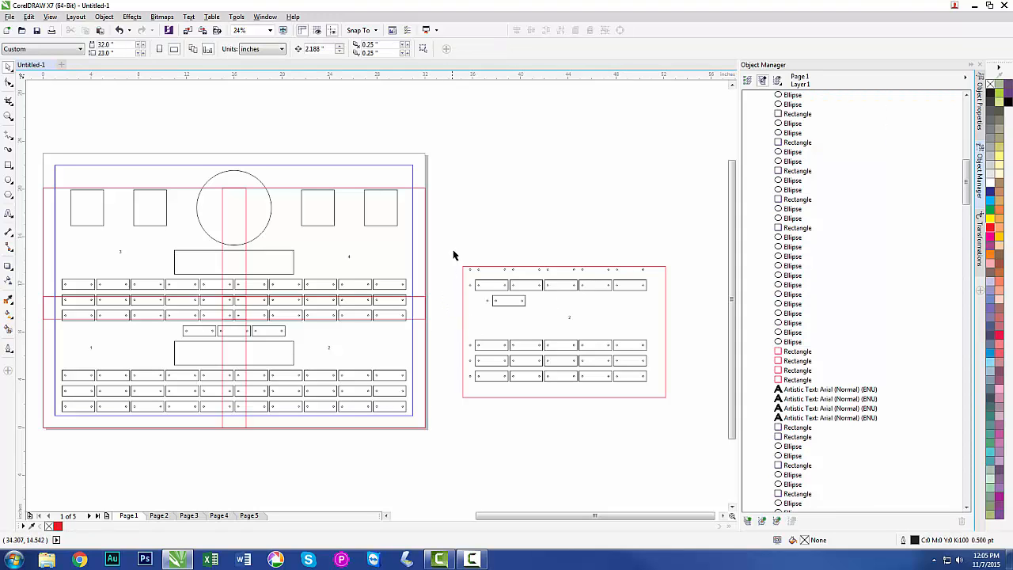
{"action": "left_click_drag", "start_coordinate": [454, 255], "coordinate": [623, 377]}
{"action": "left_click", "coordinate": [538, 238]}
On Page 3, group the sheet 2 copy and centre it on the page.
{"action": "left_click", "coordinate": [189, 515]}
{"action": "left_click_drag", "start_coordinate": [439, 250], "coordinate": [672, 421]}
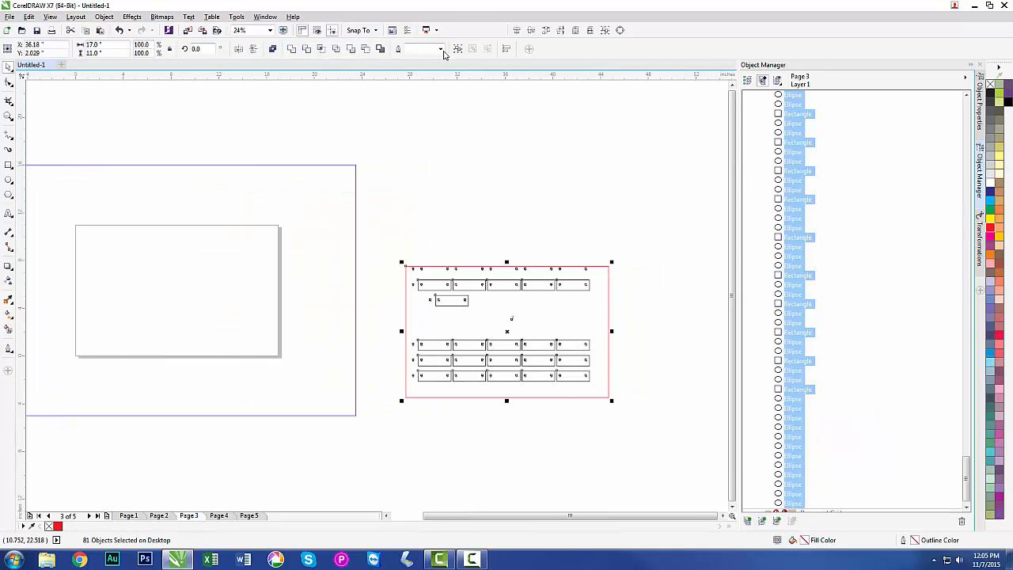
{"action": "key", "text": "ctrl+g"}
{"action": "key", "text": "p"}
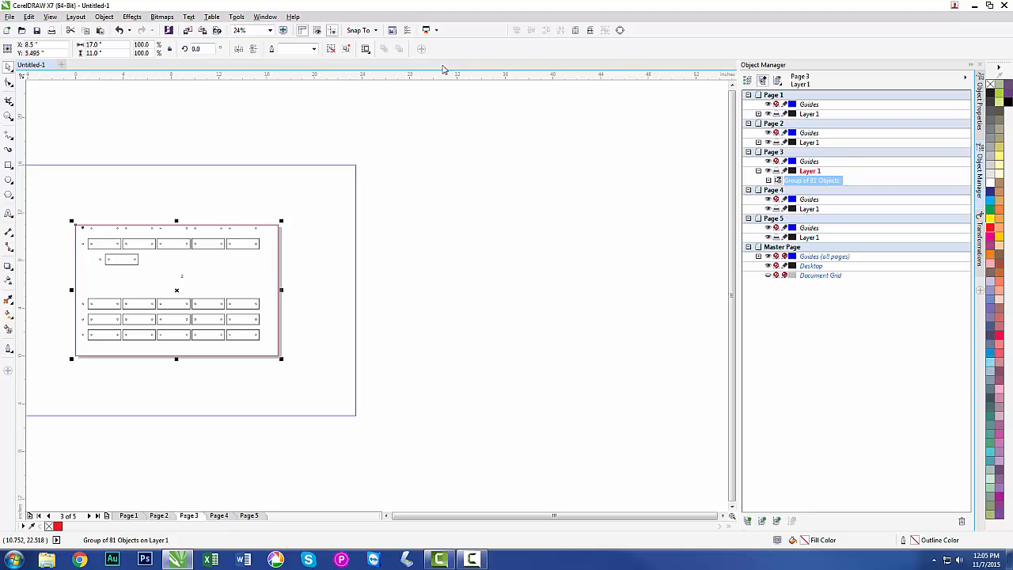
Ungroup the sheet 2 artwork on Page 3 and delete its red frame.
{"action": "left_click", "coordinate": [333, 50]}
{"action": "left_click", "coordinate": [266, 216]}
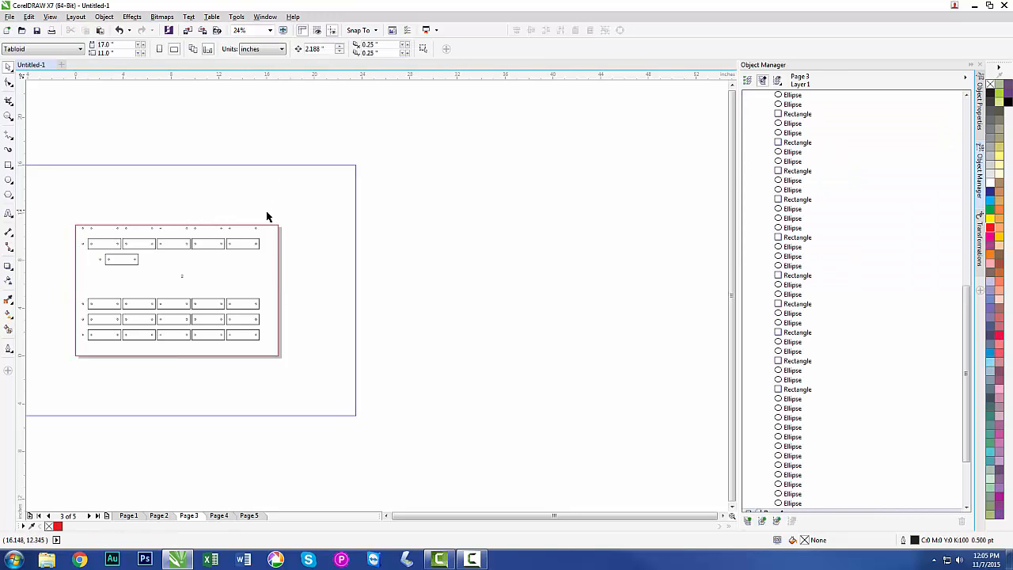
{"action": "left_click", "coordinate": [269, 224]}
{"action": "key", "text": "Delete"}
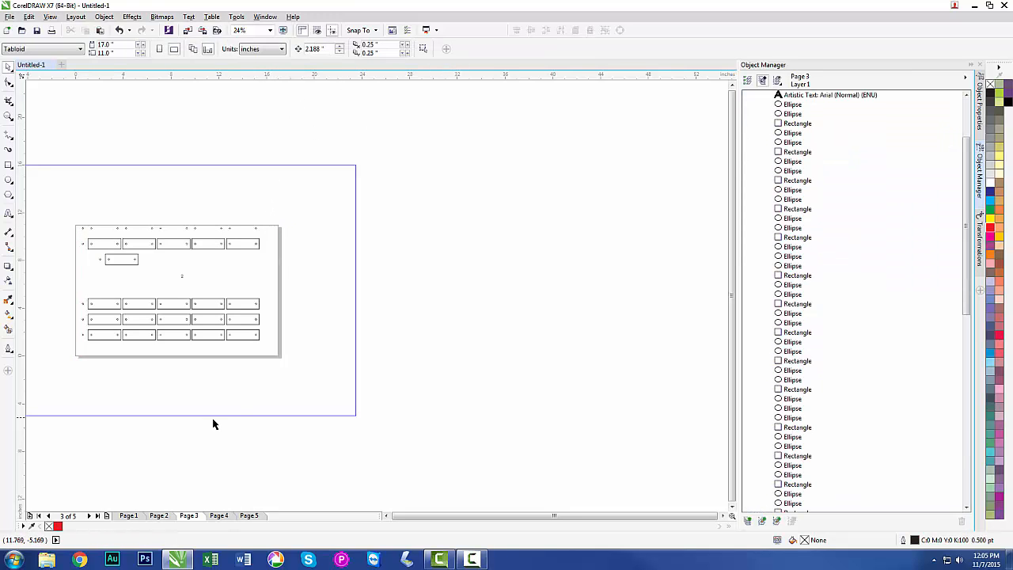
On Page 1, select everything inside the sheet 3 area and move it to the empty space left of the page.
{"action": "left_click", "coordinate": [128, 517]}
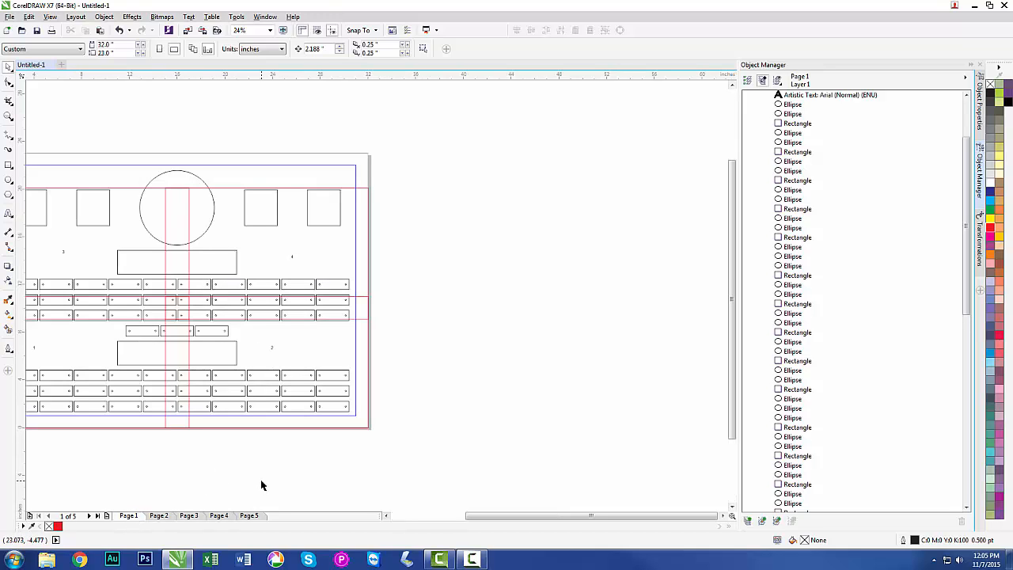
{"action": "key", "text": "shift+F4"}
{"action": "left_click_drag", "start_coordinate": [137, 160], "coordinate": [398, 342]}
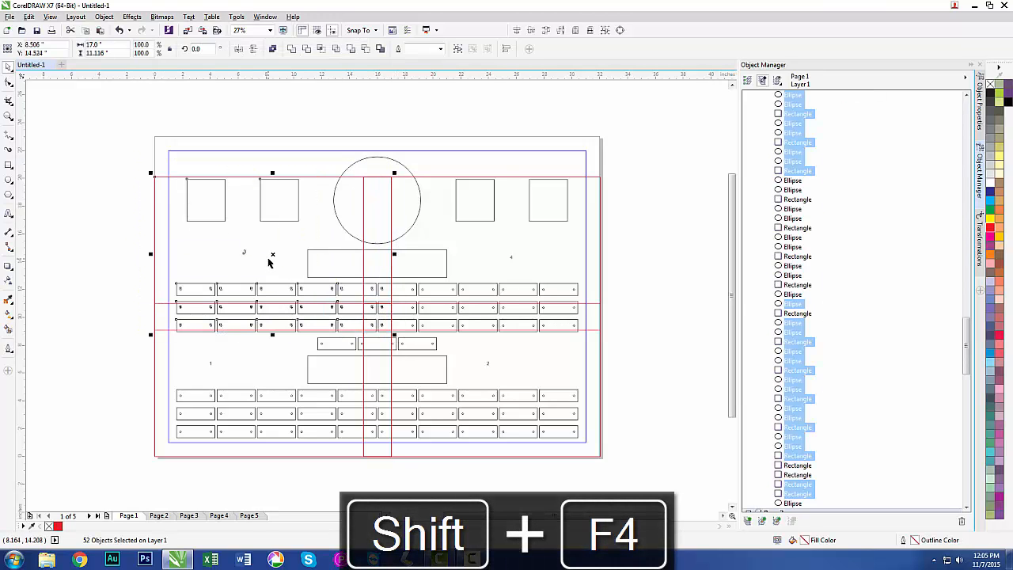
{"action": "left_click_drag", "start_coordinate": [272, 254], "coordinate": [124, 289]}
{"action": "key", "text": "F4"}
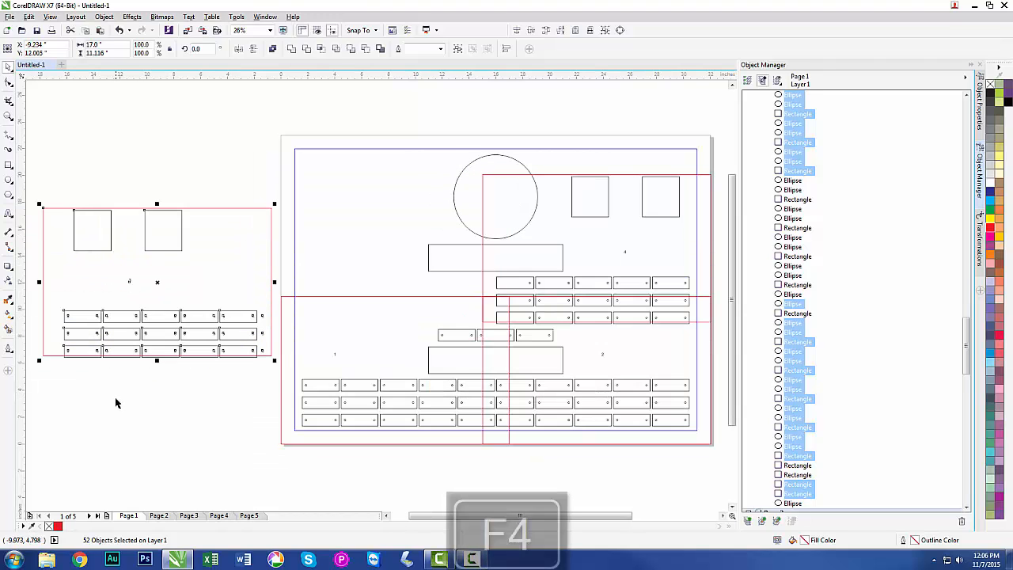
Delete the plate outlines crossing the bottom edge of the sheet 3 artwork beside Page 1.
{"action": "left_click", "coordinate": [114, 406]}
{"action": "left_click_drag", "start_coordinate": [262, 377], "coordinate": [57, 362]}
{"action": "left_click_drag", "start_coordinate": [267, 378], "coordinate": [56, 358]}
{"action": "key", "text": "Delete"}
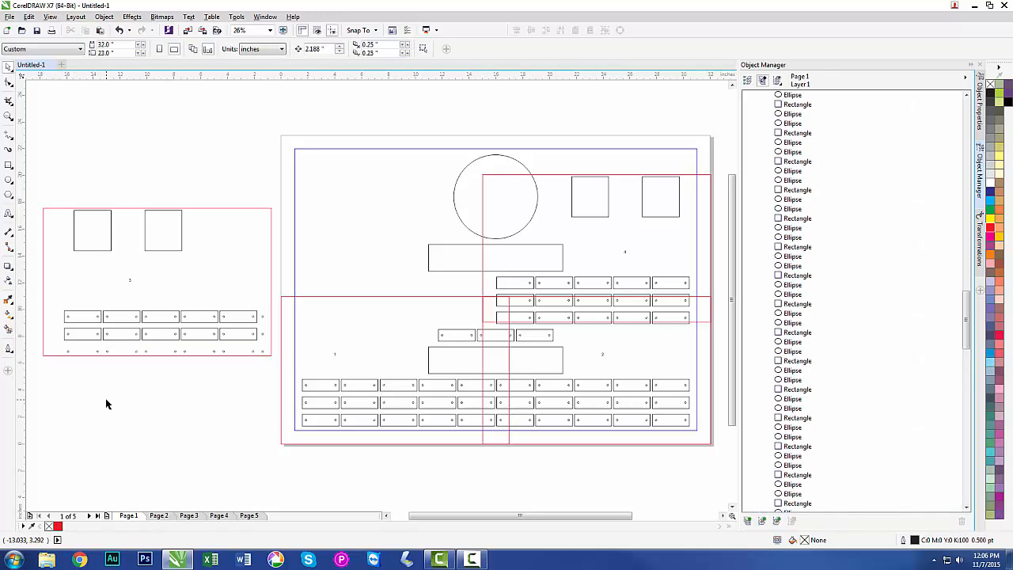
Group the sheet 3 artwork and centre it on Page 4.
{"action": "left_click_drag", "start_coordinate": [35, 198], "coordinate": [276, 373]}
{"action": "key", "text": "ctrl+g"}
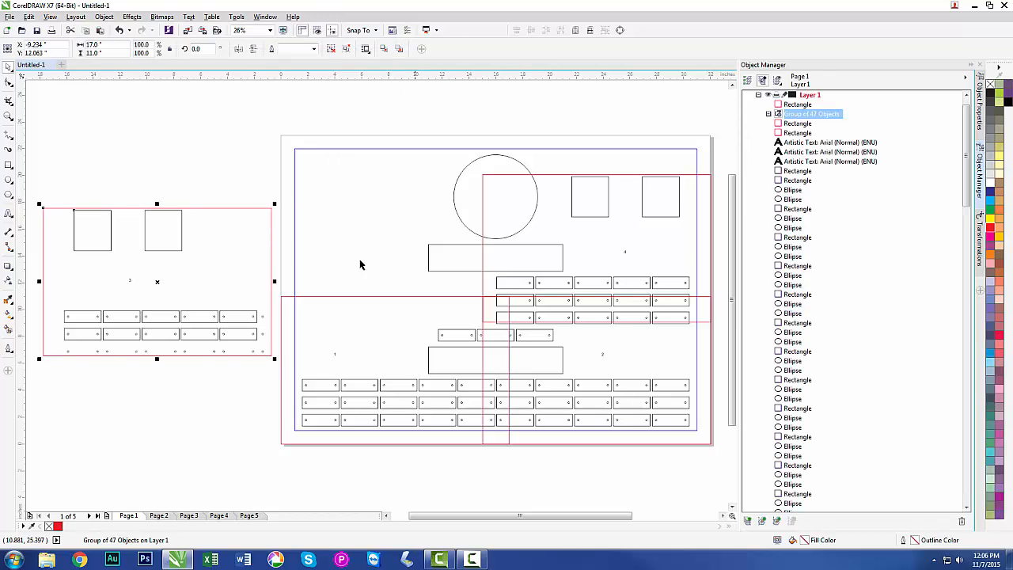
{"action": "left_click", "coordinate": [212, 515]}
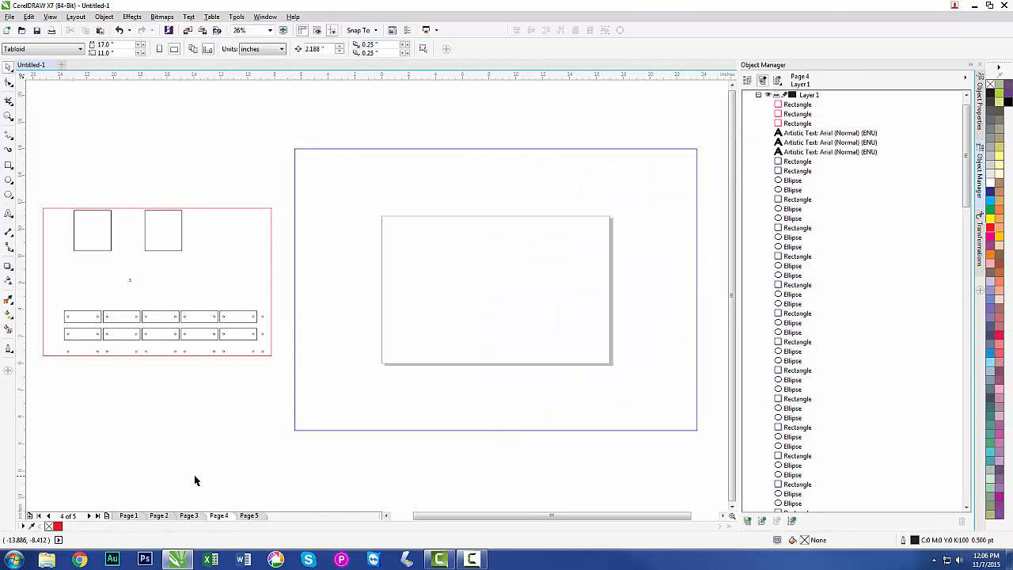
{"action": "left_click", "coordinate": [162, 254]}
{"action": "key", "text": "p"}
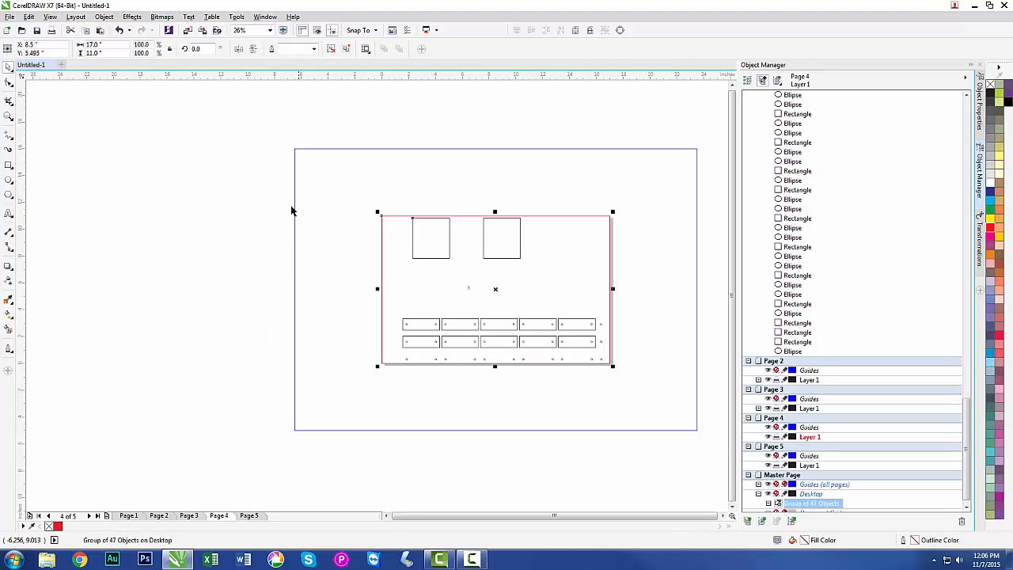
Ungroup the sheet 3 artwork on Page 4, delete its red frame and return to Page 1.
{"action": "left_click", "coordinate": [330, 49]}
{"action": "left_click", "coordinate": [349, 98]}
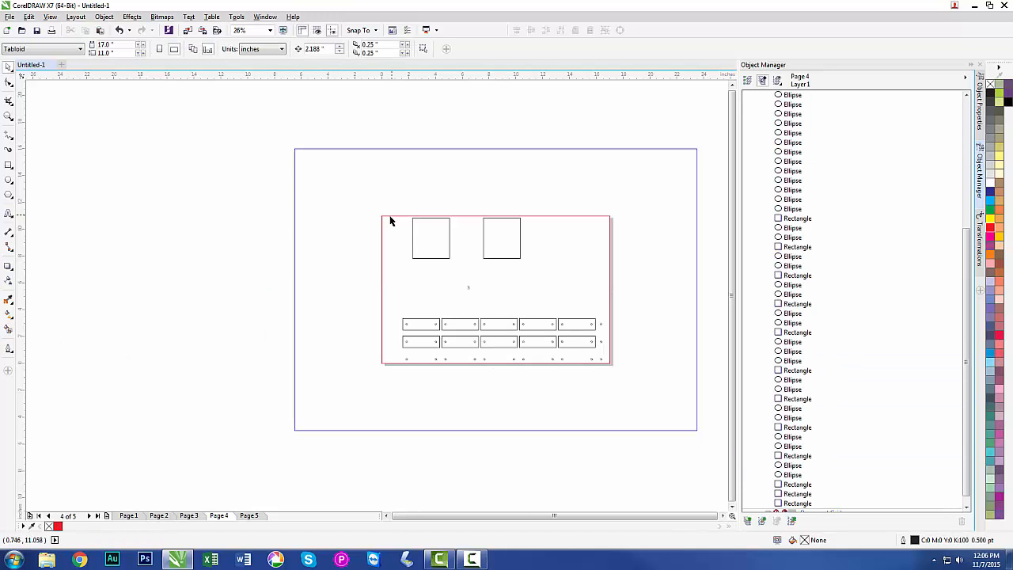
{"action": "left_click", "coordinate": [389, 216]}
{"action": "key", "text": "Delete"}
{"action": "left_click", "coordinate": [128, 516]}
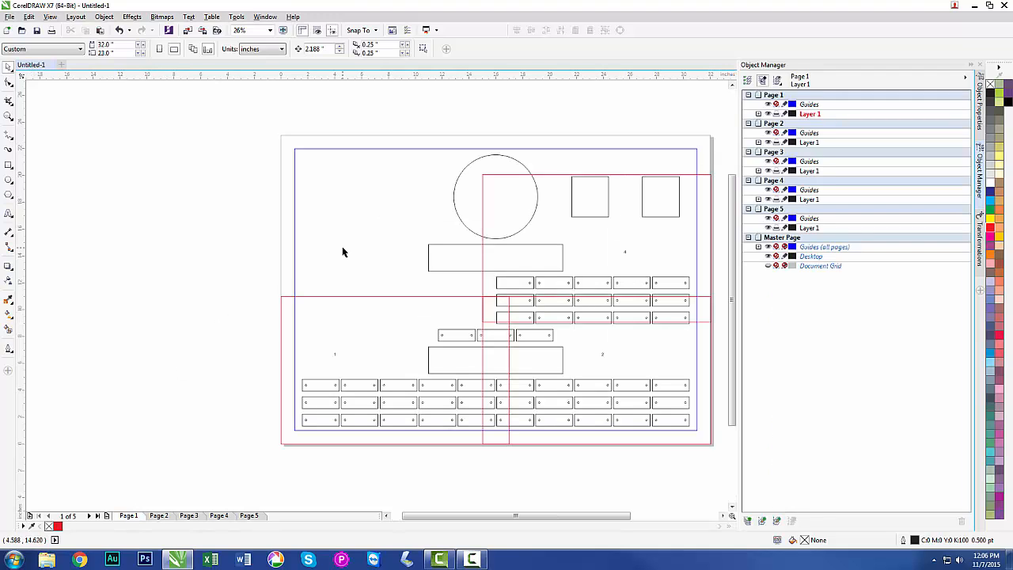
Undo the sheet 3 edits back to before its artwork was moved off Page 1, keeping the frame deletion on Page 3.
{"action": "key", "text": "ctrl+z"}
{"action": "key", "text": "ctrl+z"}
{"action": "key", "text": "ctrl+z"}
{"action": "key", "text": "ctrl+z"}
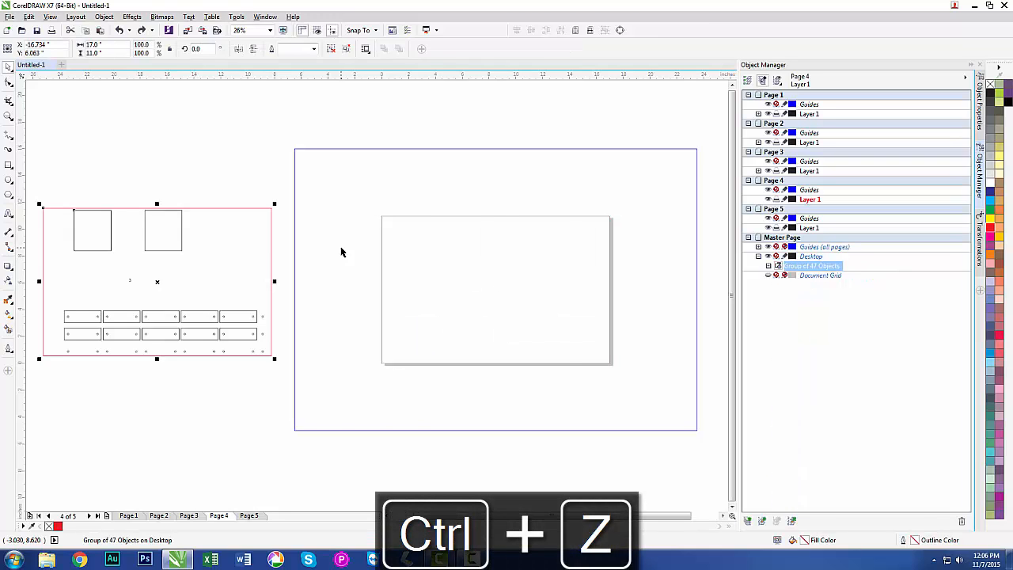
{"action": "key", "text": "ctrl+z"}
{"action": "key", "text": "ctrl+z"}
{"action": "key", "text": "ctrl+z"}
{"action": "key", "text": "ctrl+z"}
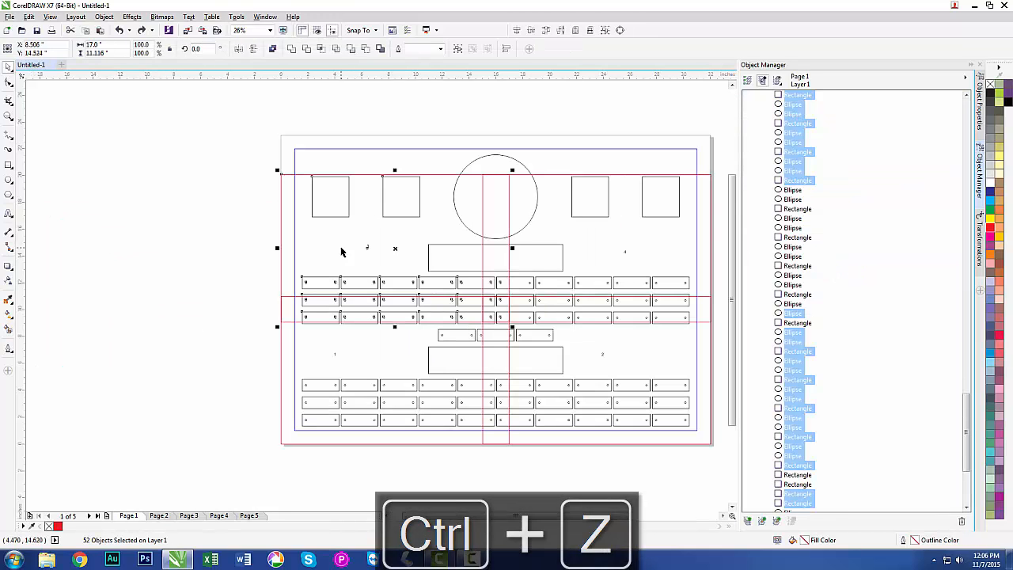
{"action": "key", "text": "ctrl+z"}
{"action": "key", "text": "ctrl+z"}
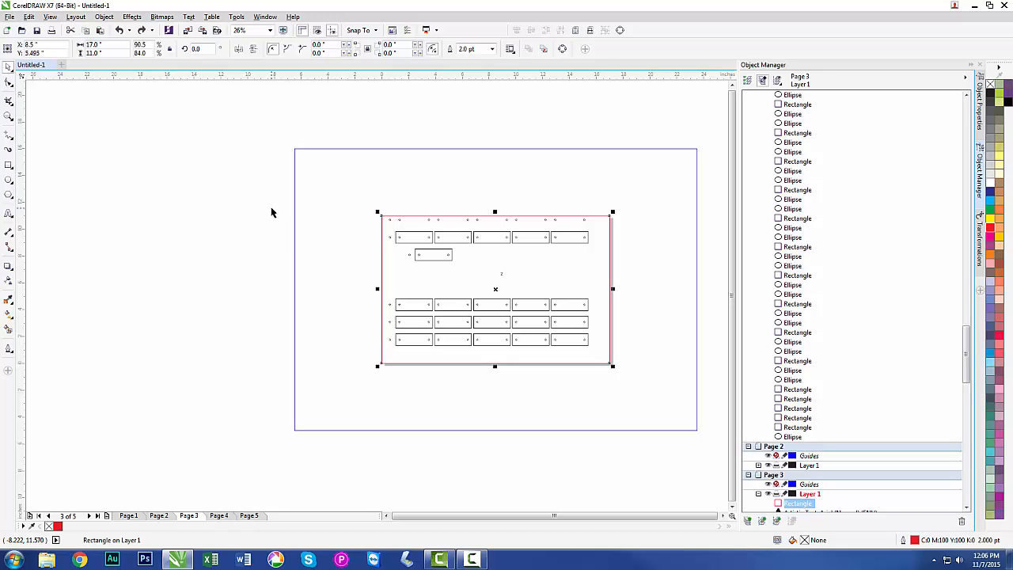
{"action": "key", "text": "ctrl+y"}
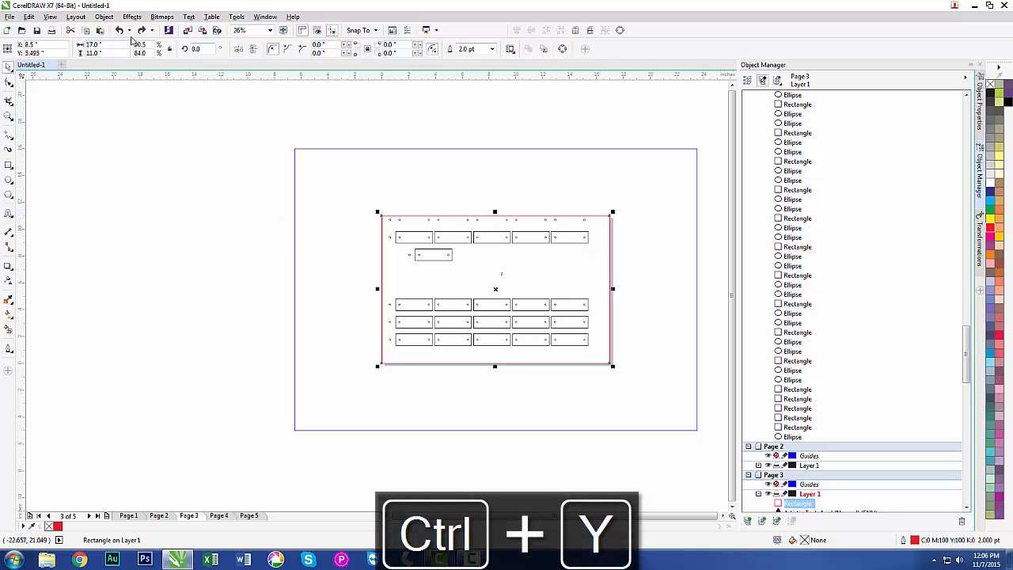
{"action": "key", "text": "ctrl+y"}
{"action": "key", "text": "ctrl+y"}
{"action": "key", "text": "ctrl+y"}
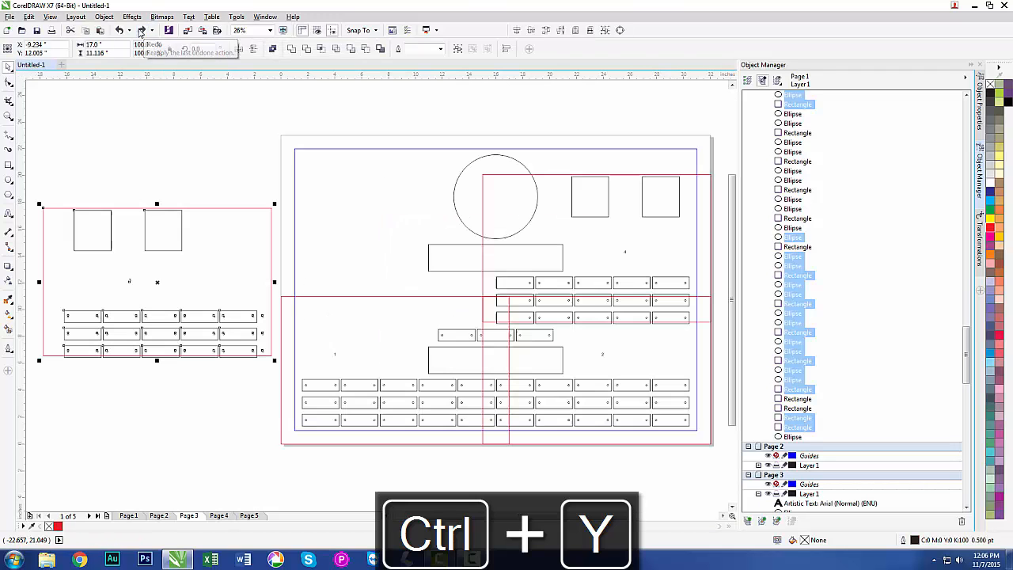
{"action": "left_click", "coordinate": [121, 30]}
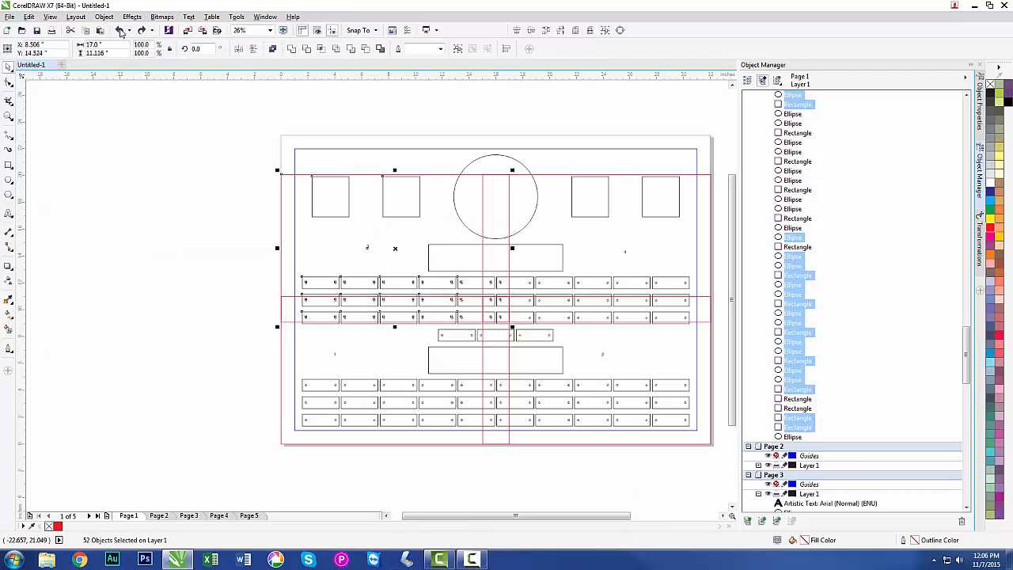
Copy everything inside the sheet 3 area to the space left of Page 1 and delete the plate outlines crossing the copy's bottom edge.
{"action": "left_click", "coordinate": [181, 184]}
{"action": "left_click_drag", "start_coordinate": [254, 161], "coordinate": [510, 329]}
{"action": "left_click_drag", "start_coordinate": [396, 249], "coordinate": [145, 289]}
{"action": "left_click", "coordinate": [143, 399]}
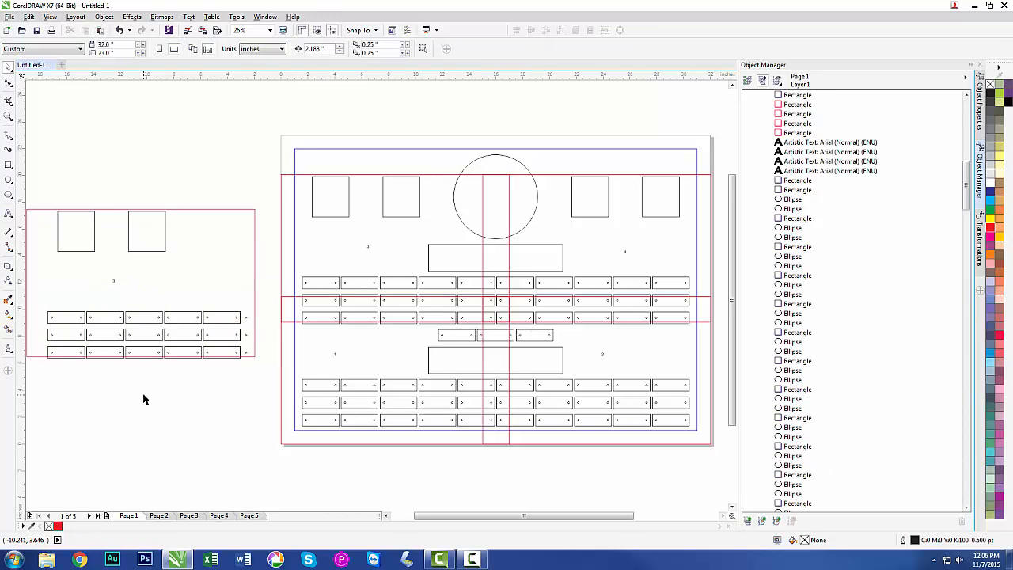
{"action": "left_click_drag", "start_coordinate": [251, 397], "coordinate": [45, 360]}
{"action": "key", "text": "Delete"}
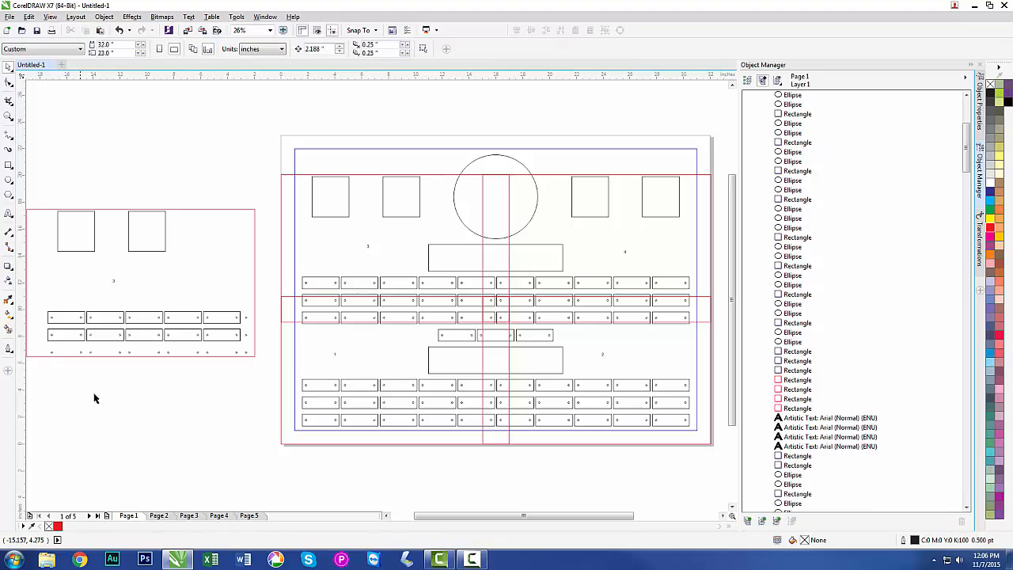
Group the whole sheet 3 copy and centre it on Page 4.
{"action": "left_click_drag", "start_coordinate": [258, 215], "coordinate": [87, 364]}
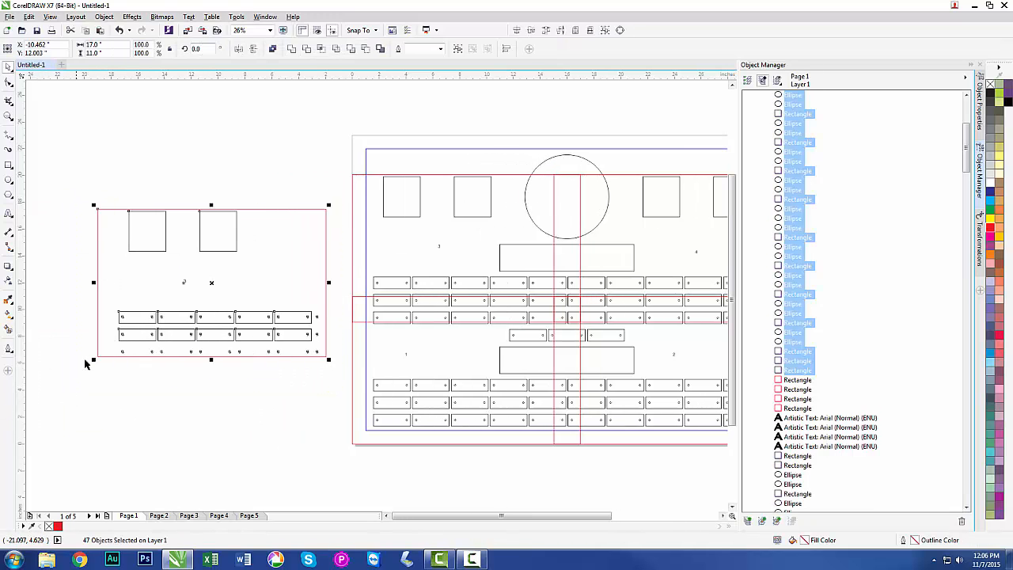
{"action": "left_click", "coordinate": [458, 52]}
{"action": "left_click", "coordinate": [218, 515]}
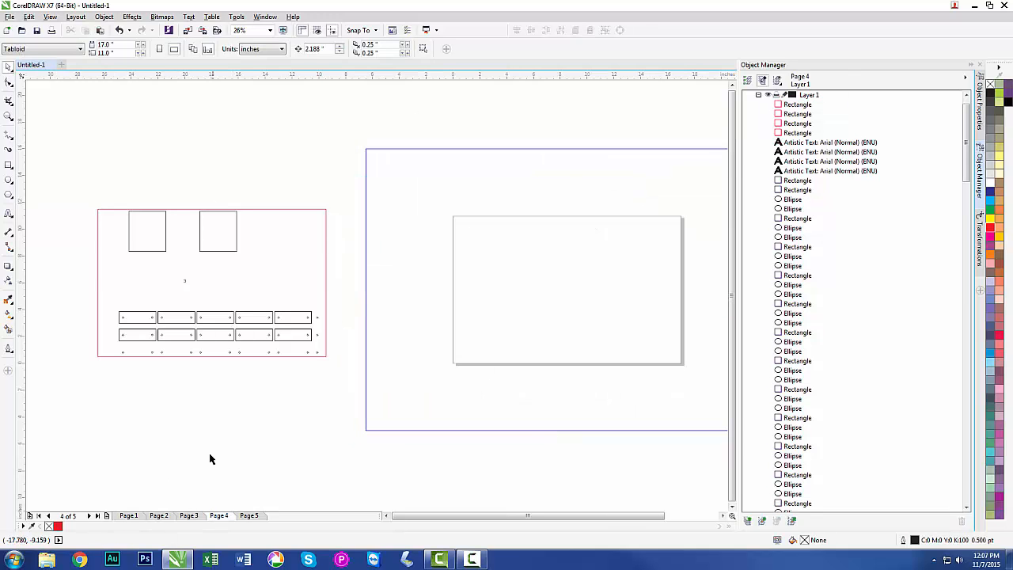
{"action": "left_click", "coordinate": [204, 318]}
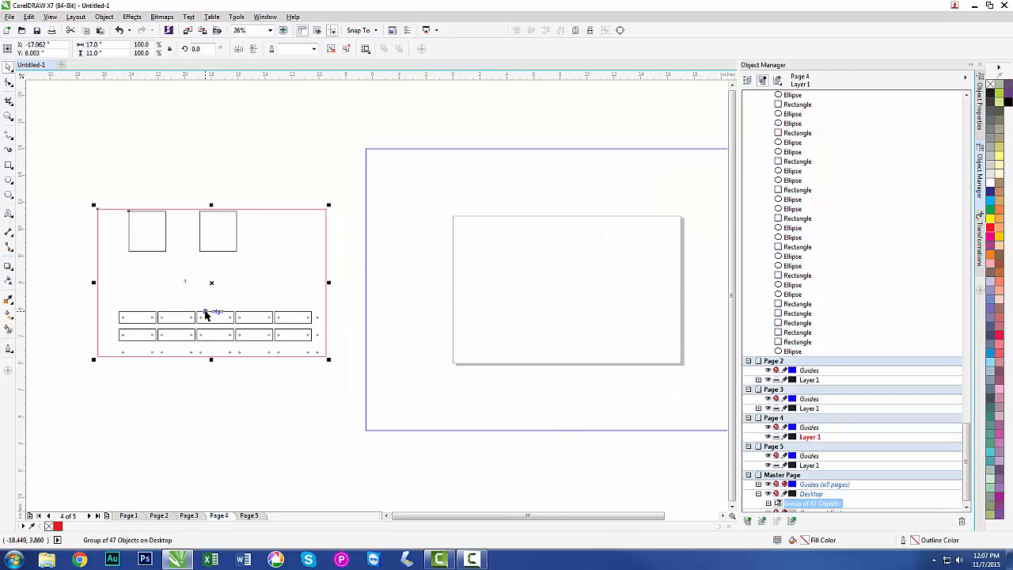
{"action": "key", "text": "p"}
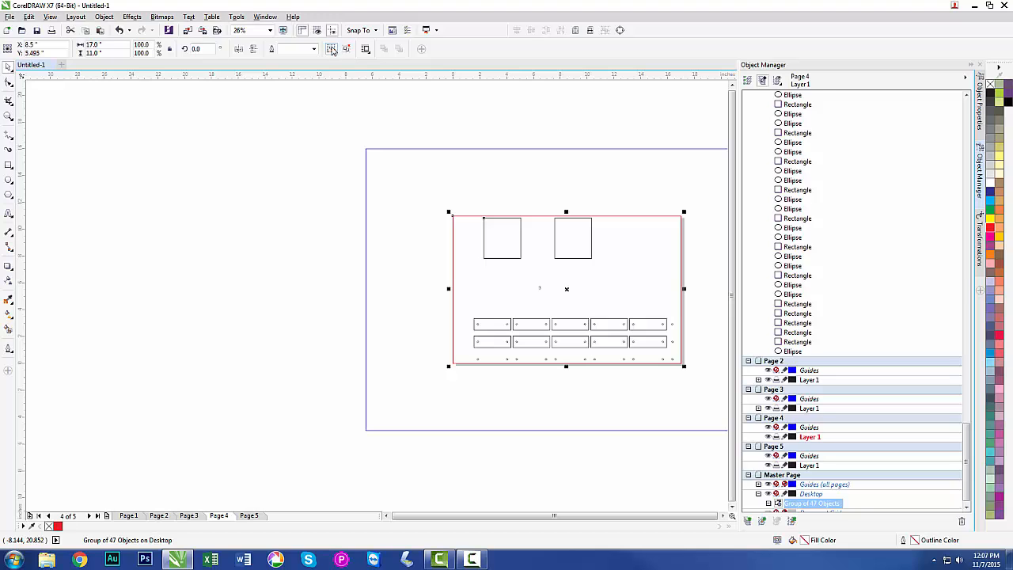
Ungroup the sheet 3 copy on Page 4 and delete its red frame.
{"action": "left_click", "coordinate": [423, 210]}
{"action": "left_click", "coordinate": [464, 222]}
{"action": "left_click", "coordinate": [353, 262]}
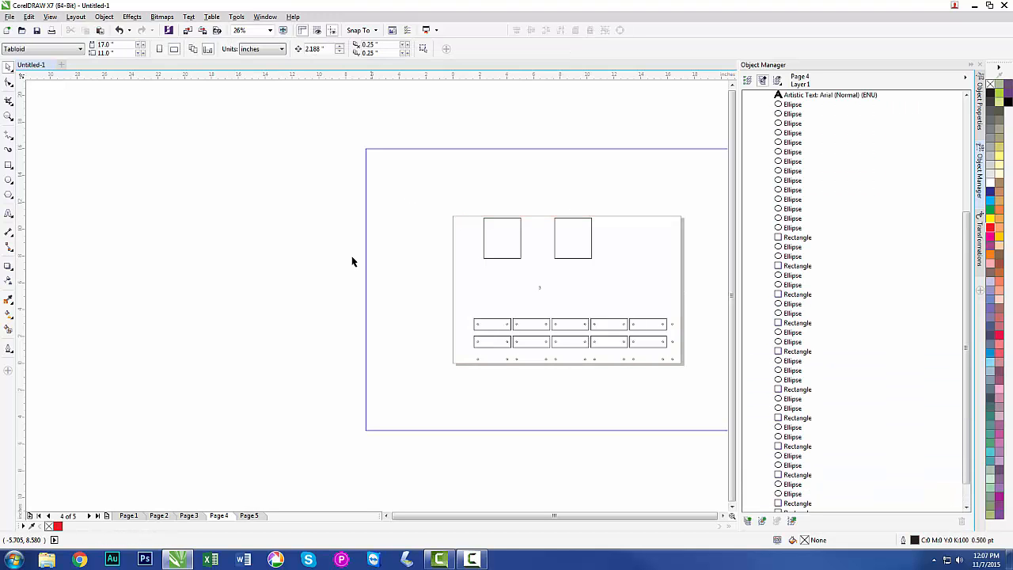
On Page 1, copy everything inside the sheet 4 area to the empty space left of the page.
{"action": "left_click", "coordinate": [129, 517]}
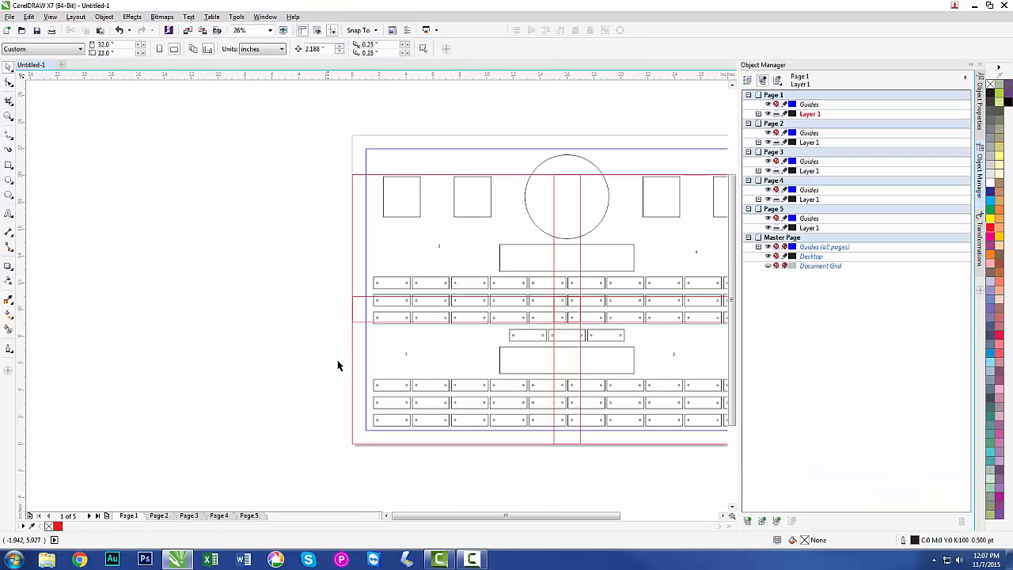
{"action": "left_click_drag", "start_coordinate": [515, 515], "coordinate": [553, 515]}
{"action": "left_click_drag", "start_coordinate": [653, 168], "coordinate": [395, 333]}
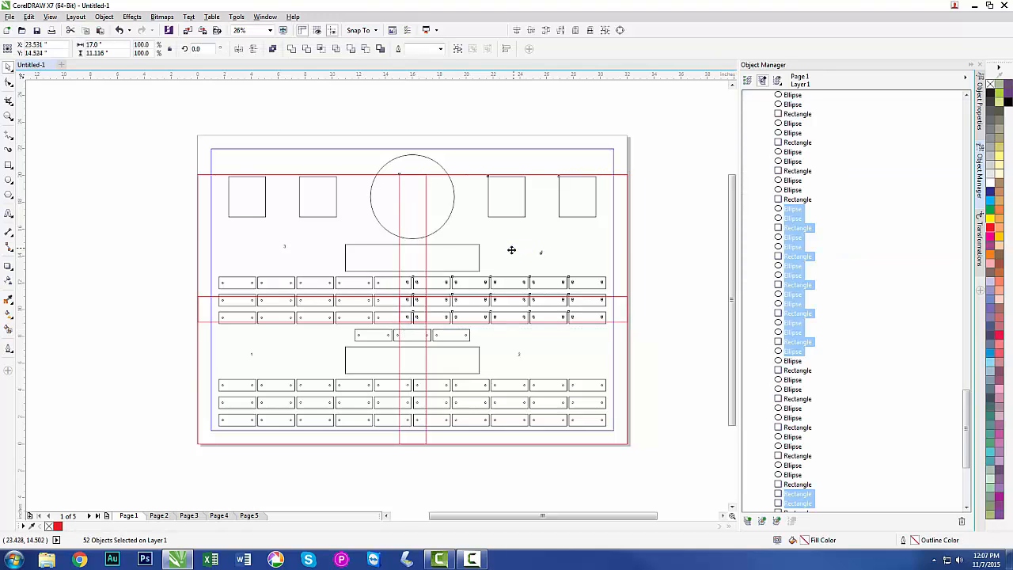
{"action": "left_click_drag", "start_coordinate": [257, 251], "coordinate": [79, 309]}
{"action": "key", "text": "F4"}
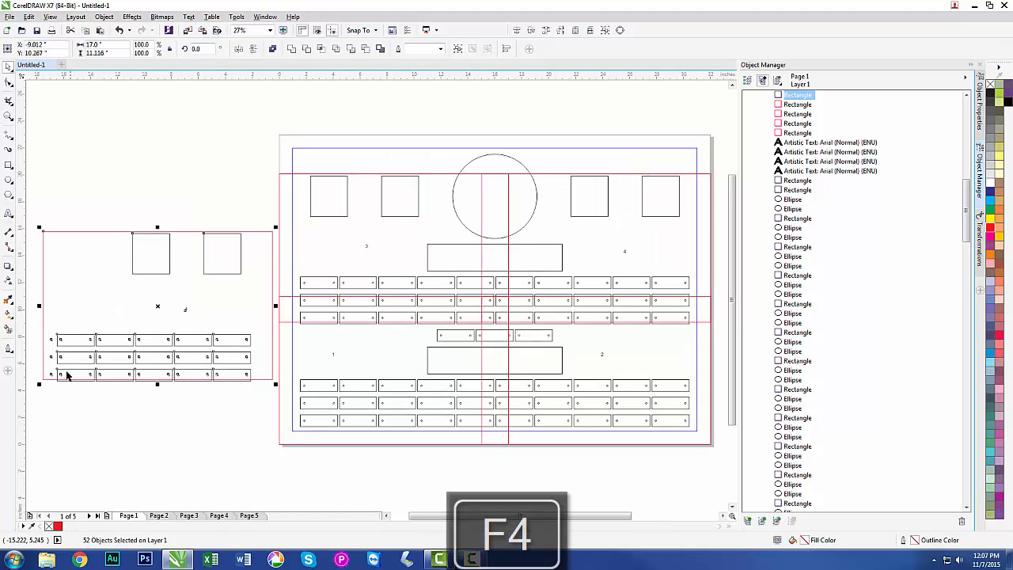
{"action": "key", "text": "Escape"}
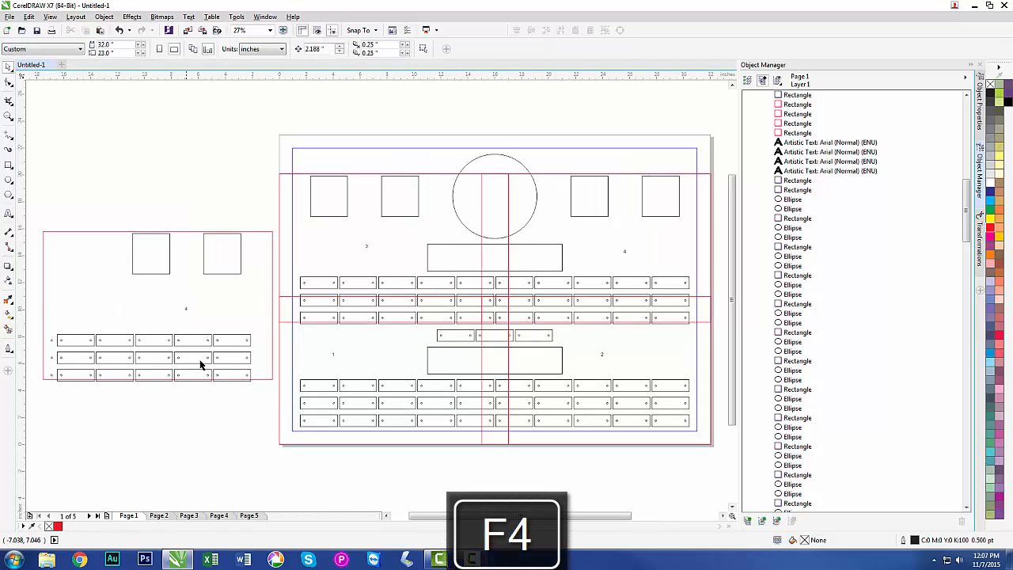
Delete the plate outlines crossing the bottom edge of the sheet 4 copy, keeping their holes.
{"action": "left_click_drag", "start_coordinate": [257, 391], "coordinate": [67, 391]}
{"action": "left_click_drag", "start_coordinate": [59, 384], "coordinate": [60, 385]}
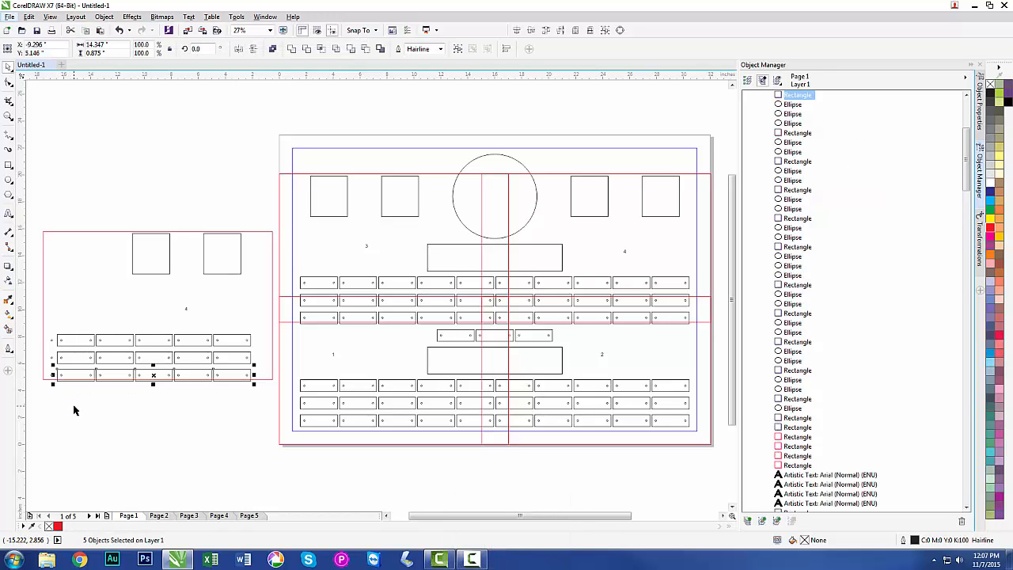
{"action": "left_click", "coordinate": [79, 410]}
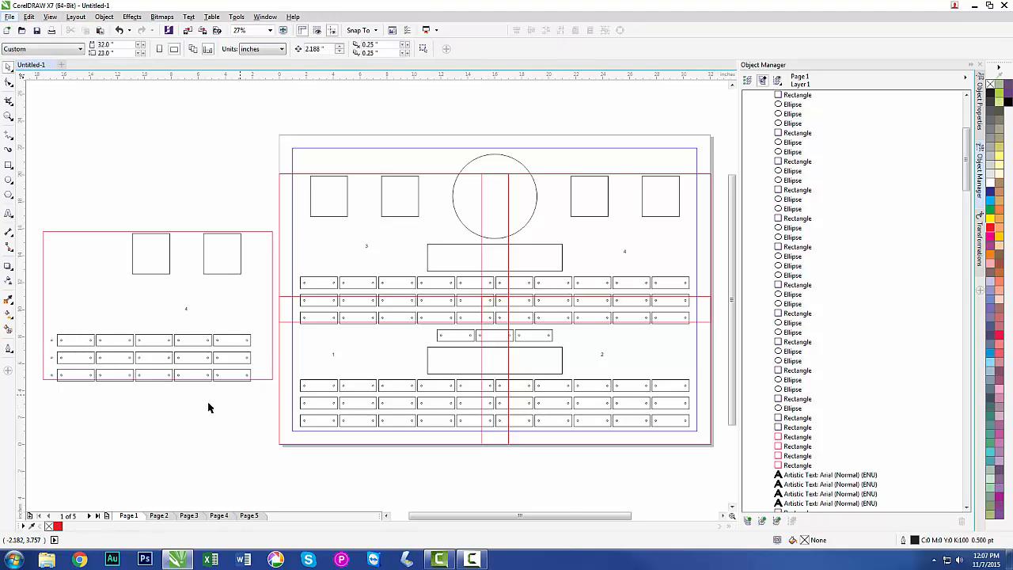
{"action": "key", "text": "F2"}
{"action": "left_click_drag", "start_coordinate": [283, 399], "coordinate": [37, 366]}
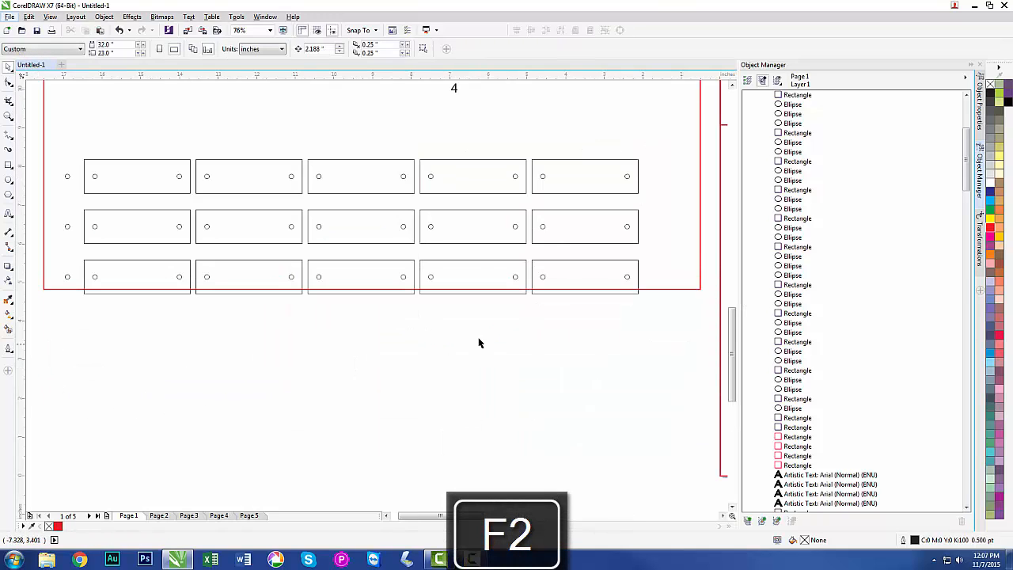
{"action": "left_click_drag", "start_coordinate": [663, 317], "coordinate": [73, 295]}
{"action": "key", "text": "Delete"}
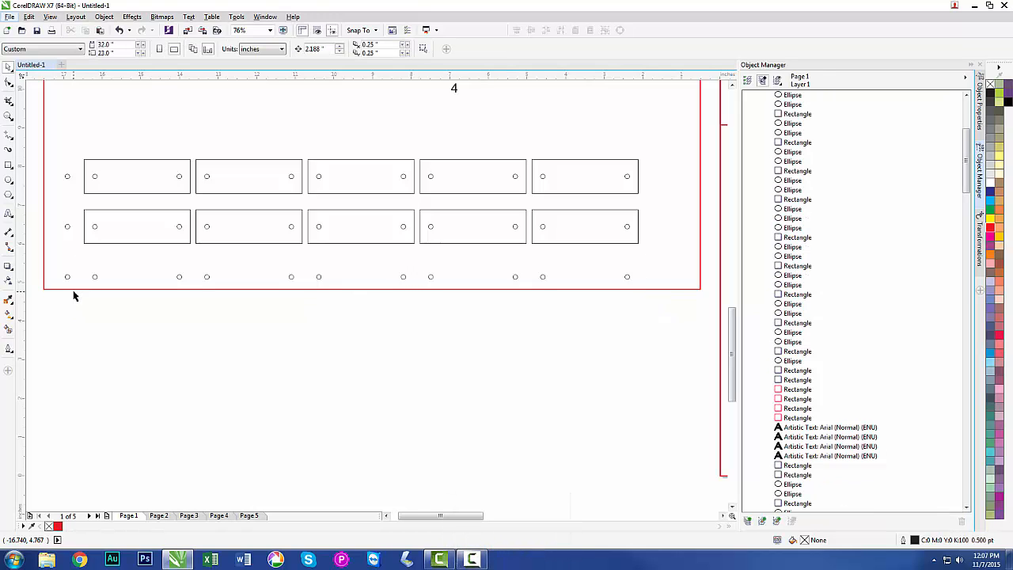
Group the sheet 4 copy and centre it on Page 5.
{"action": "key", "text": "F4"}
{"action": "left_click_drag", "start_coordinate": [34, 219], "coordinate": [281, 412]}
{"action": "key", "text": "ctrl+g"}
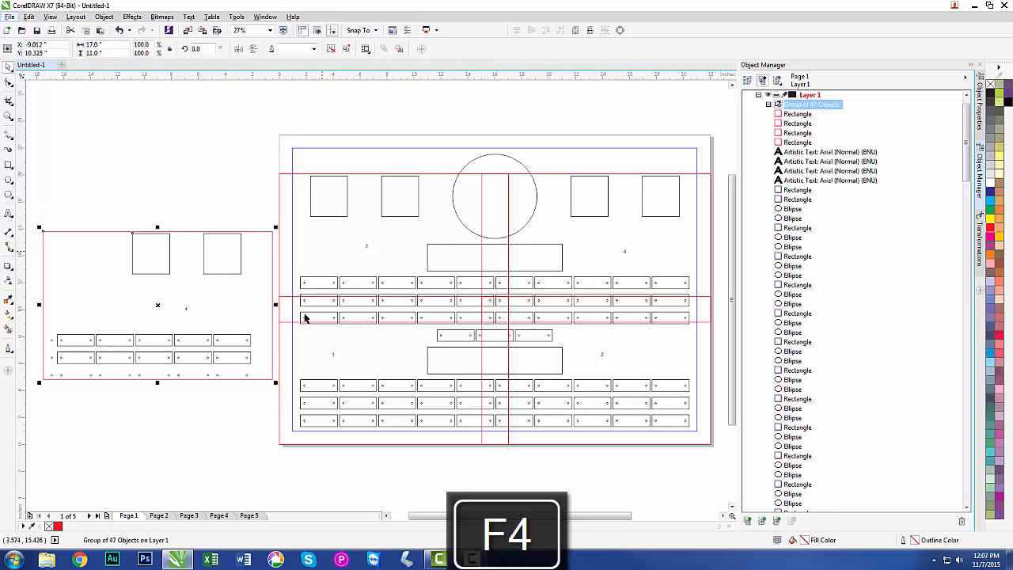
{"action": "left_click", "coordinate": [248, 516]}
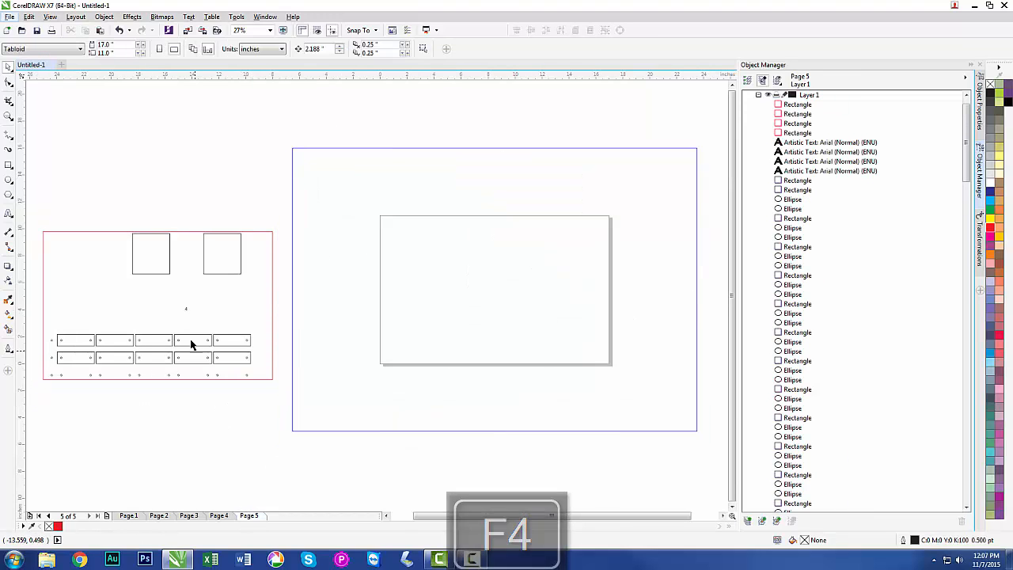
{"action": "left_click", "coordinate": [160, 275]}
{"action": "key", "text": "p"}
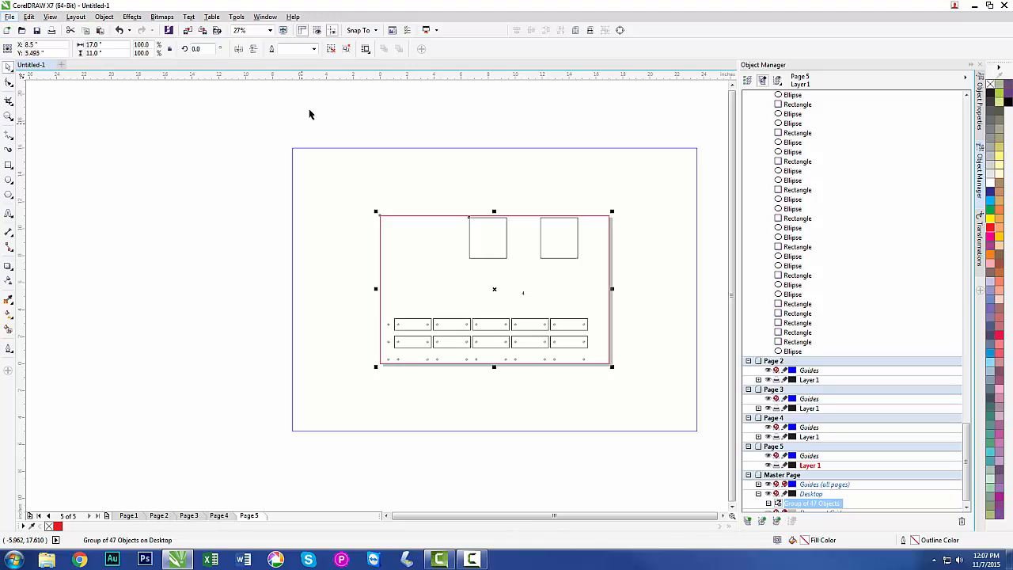
Ungroup the sheet 4 copy on Page 5 and delete its red frame.
{"action": "left_click", "coordinate": [333, 50]}
{"action": "left_click", "coordinate": [337, 98]}
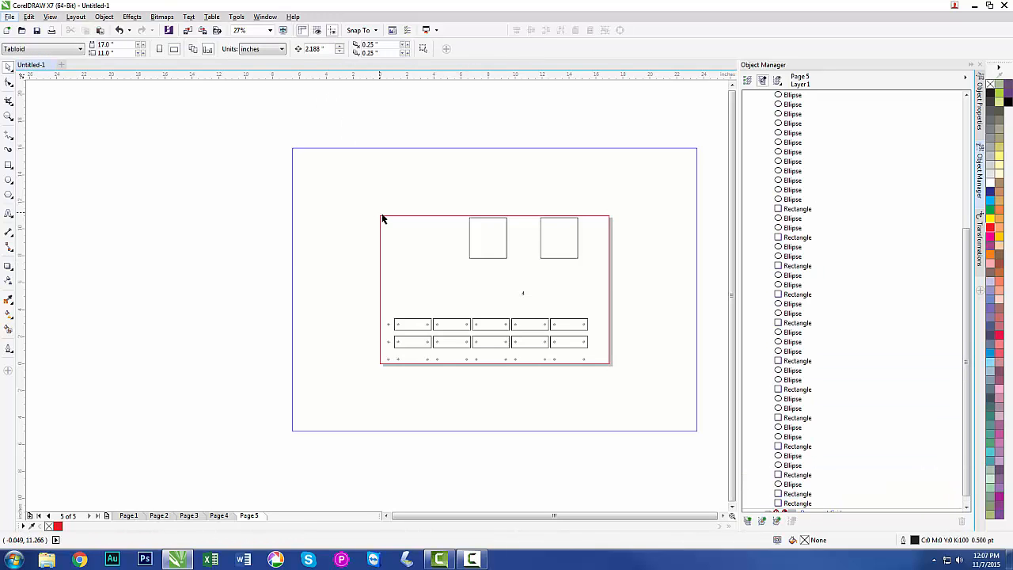
{"action": "left_click", "coordinate": [384, 217]}
{"action": "key", "text": "Delete"}
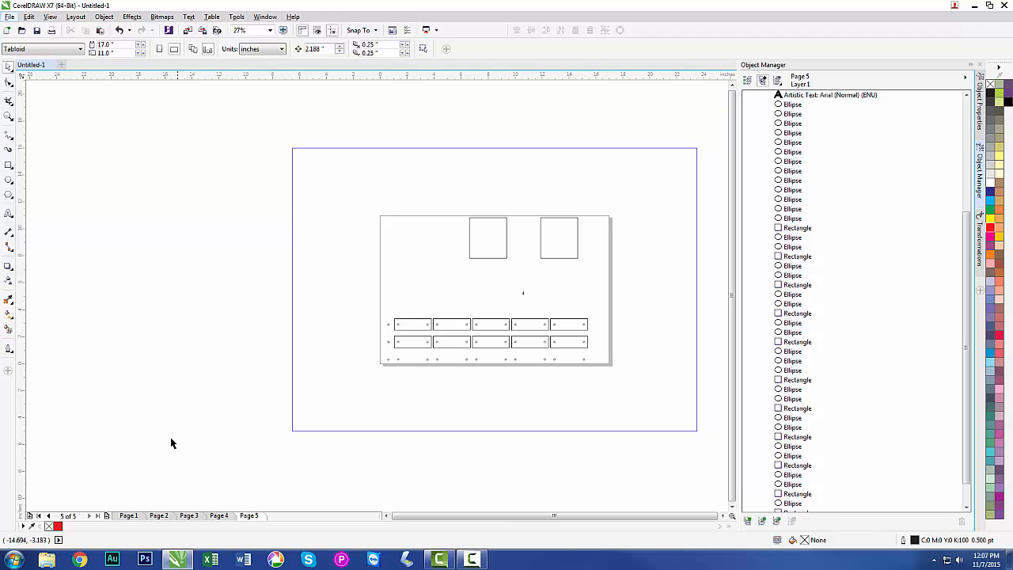
Return to Page 1 and compare the Fit to page and As in document print layout options without printing.
{"action": "left_click", "coordinate": [160, 516]}
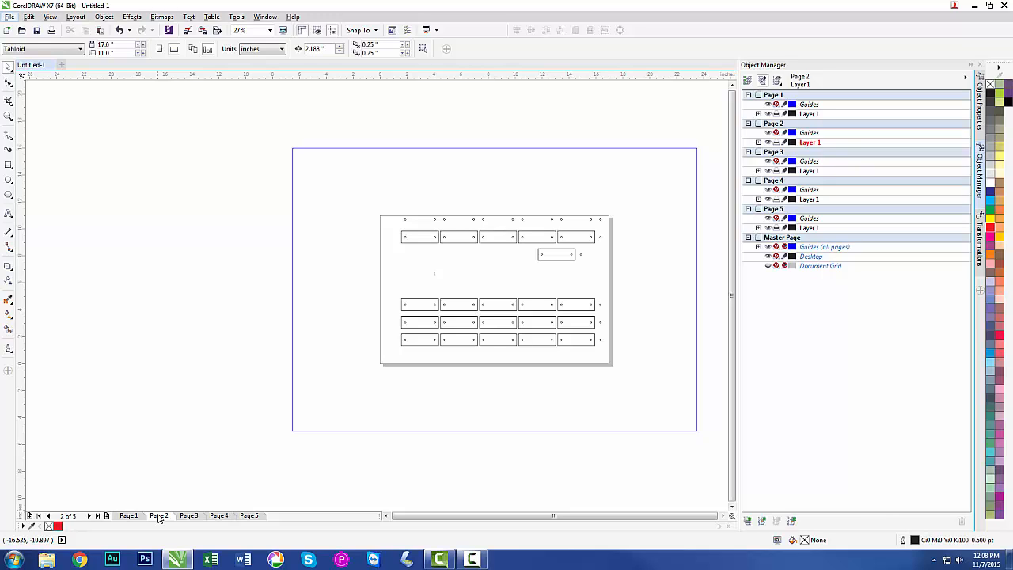
{"action": "left_click", "coordinate": [129, 516]}
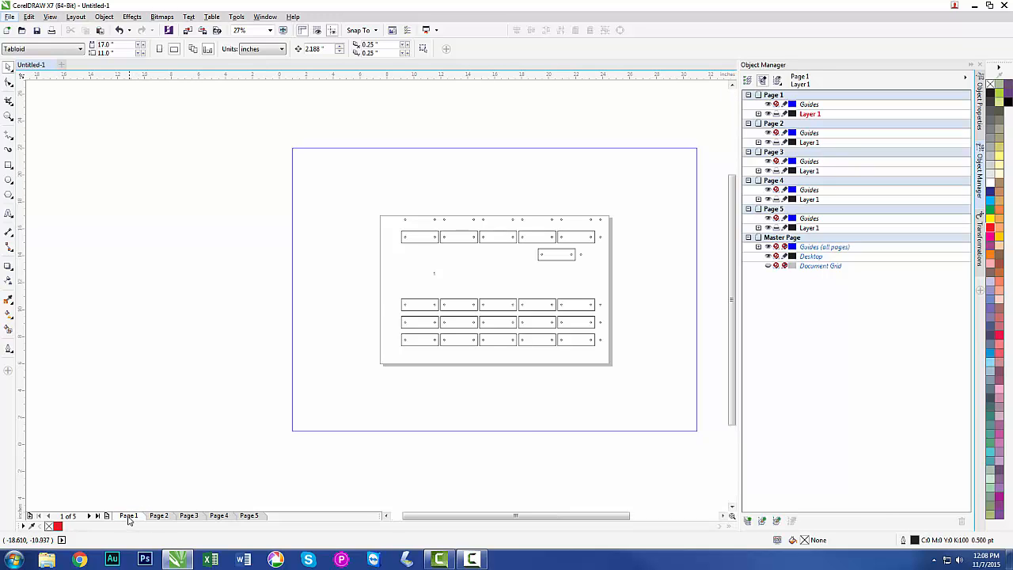
{"action": "left_click", "coordinate": [50, 17]}
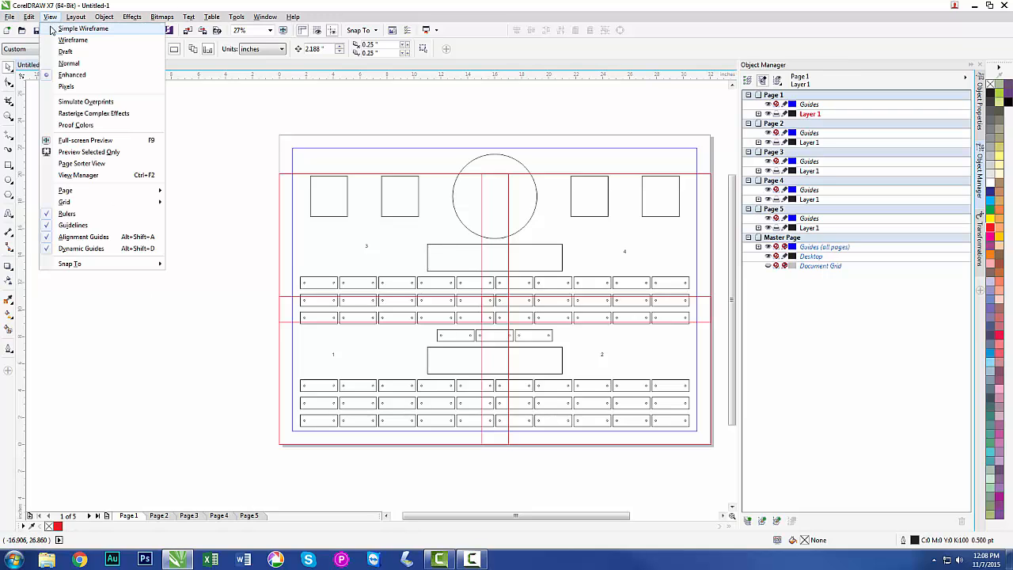
{"action": "left_click", "coordinate": [50, 17]}
{"action": "left_click", "coordinate": [51, 32]}
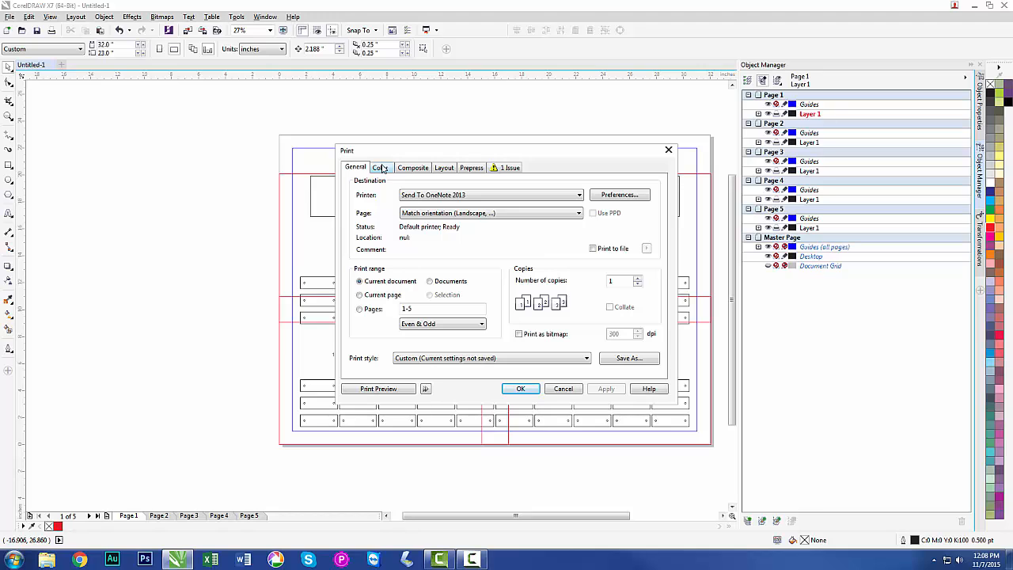
{"action": "left_click", "coordinate": [447, 169]}
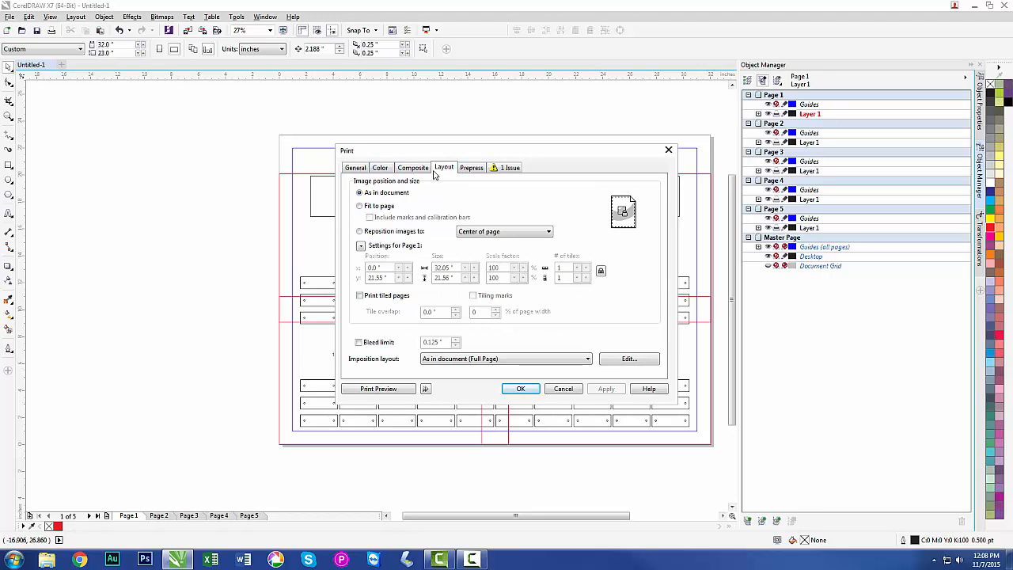
{"action": "left_click", "coordinate": [386, 207]}
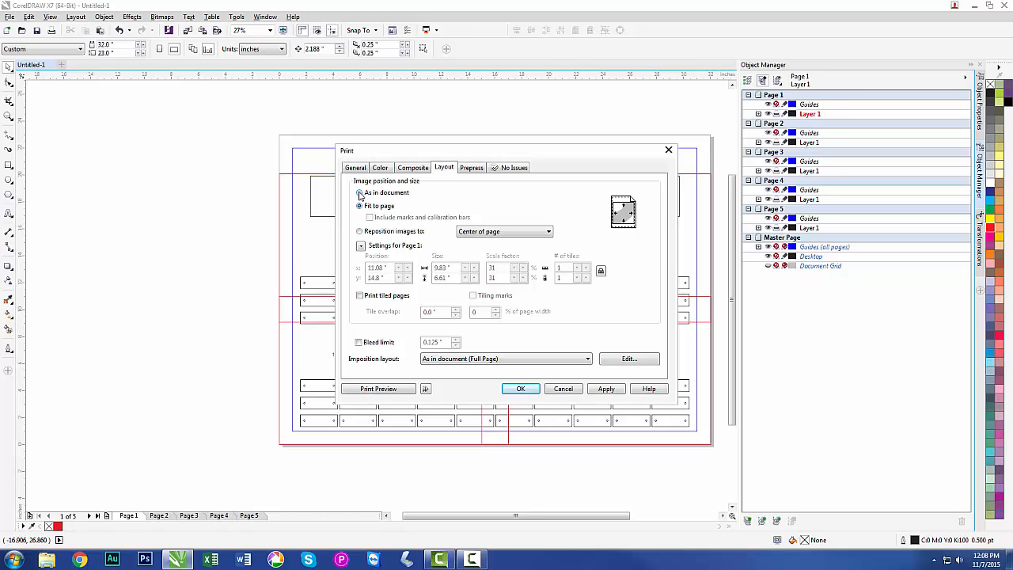
{"action": "left_click", "coordinate": [360, 193]}
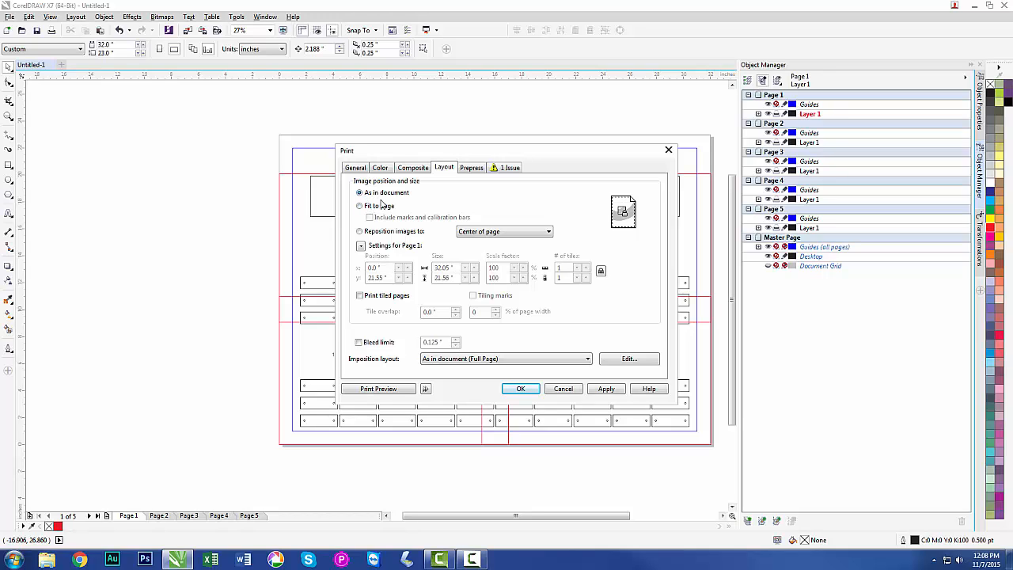
{"action": "left_click", "coordinate": [562, 390]}
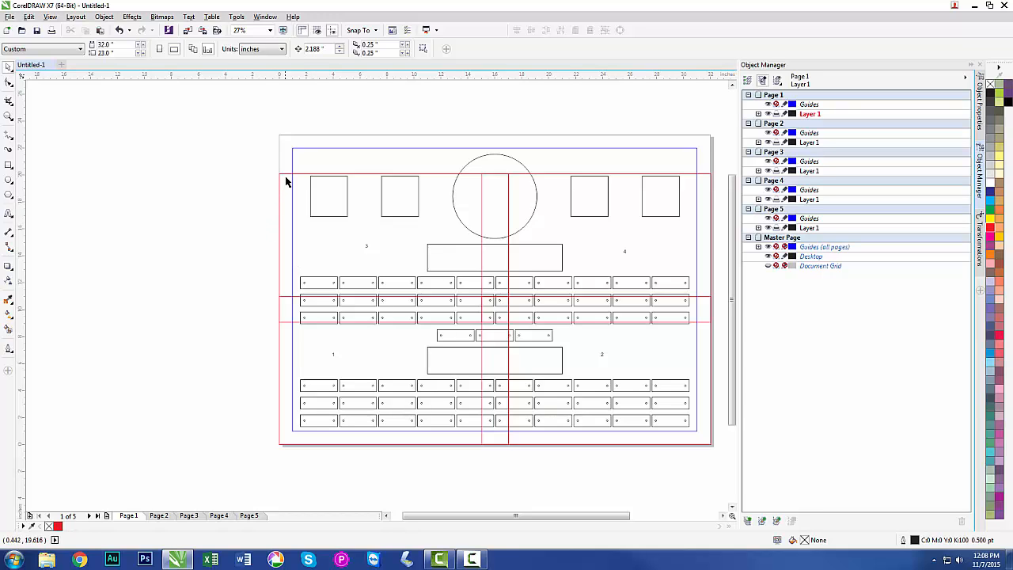
Delete the four red sheet frames and the four sheet-number texts from Layer 1 of Page 1.
{"action": "left_click", "coordinate": [758, 113]}
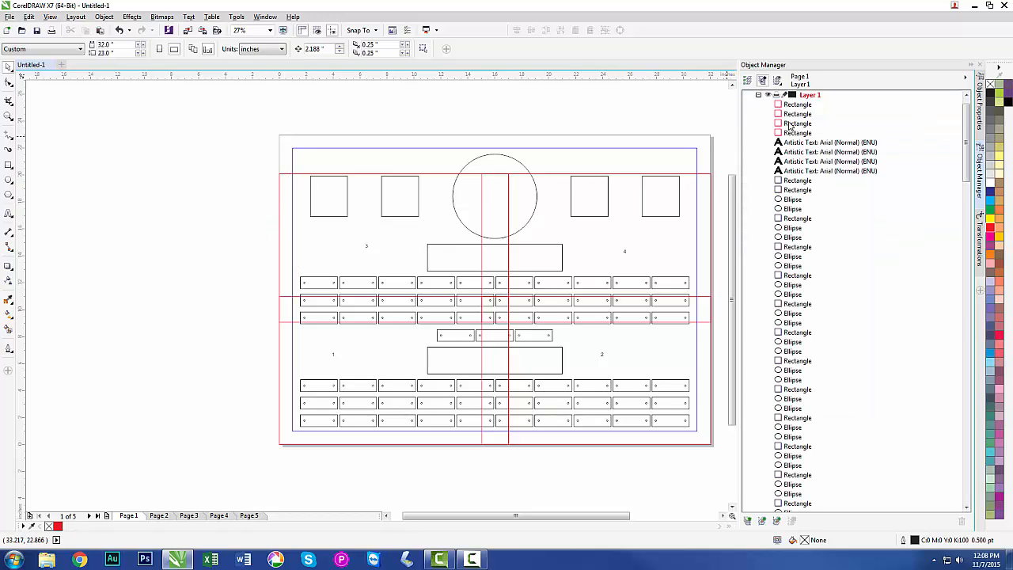
{"action": "left_click", "coordinate": [796, 105]}
{"action": "left_click", "coordinate": [795, 133], "text": "shift"}
{"action": "key", "text": "Delete"}
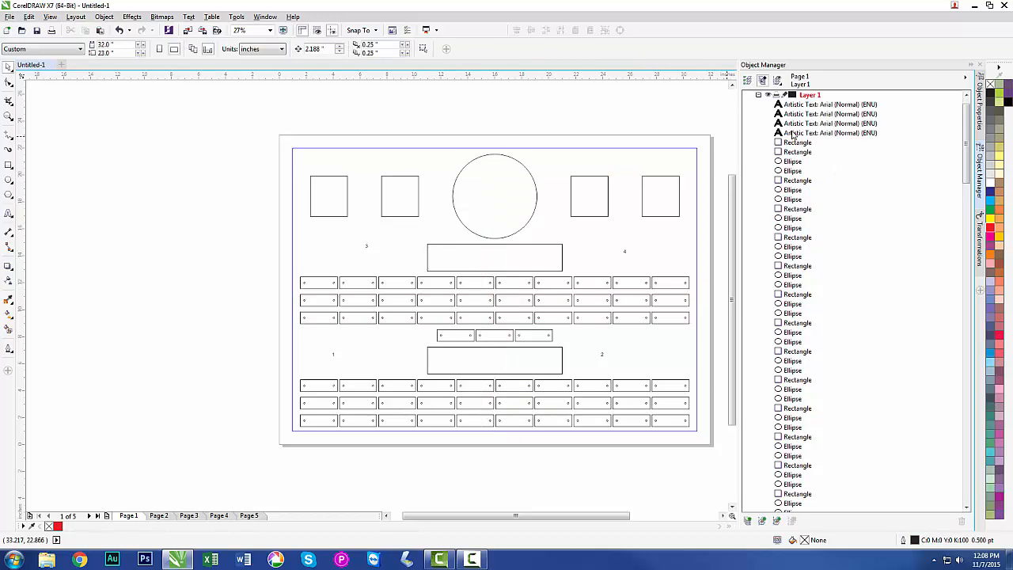
{"action": "left_click", "coordinate": [795, 133], "text": "shift"}
{"action": "key", "text": "Delete"}
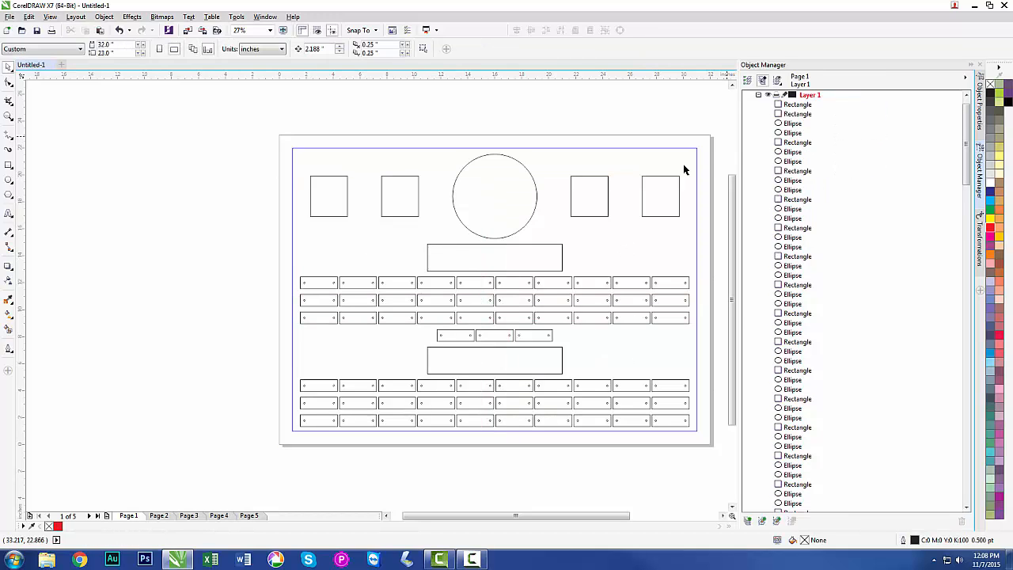
Look through the sheet pages from Page 2 to Page 5 and return to the full layout on Page 1.
{"action": "left_click", "coordinate": [162, 517]}
{"action": "left_click", "coordinate": [188, 516]}
{"action": "left_click", "coordinate": [219, 516]}
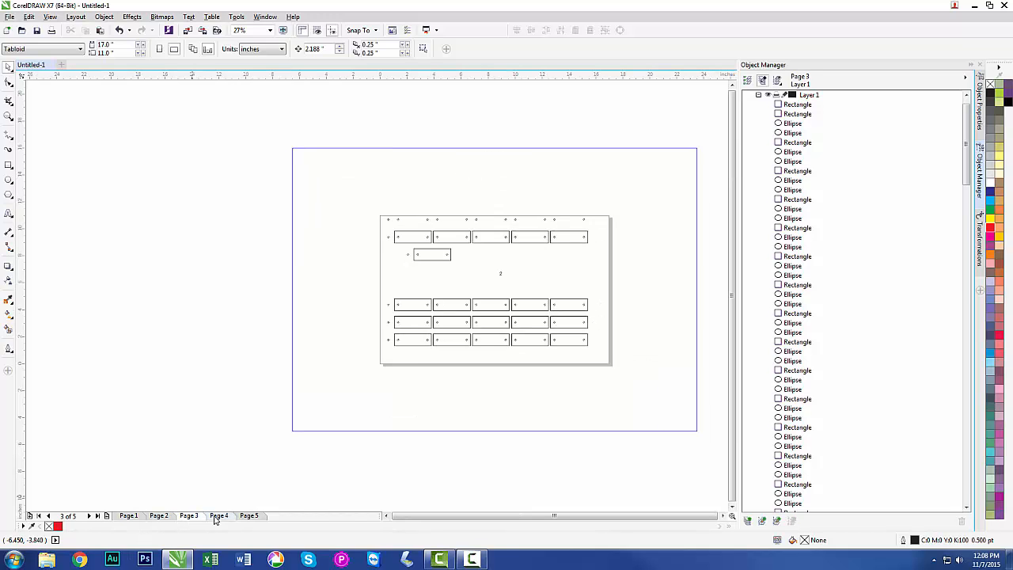
{"action": "left_click", "coordinate": [249, 516]}
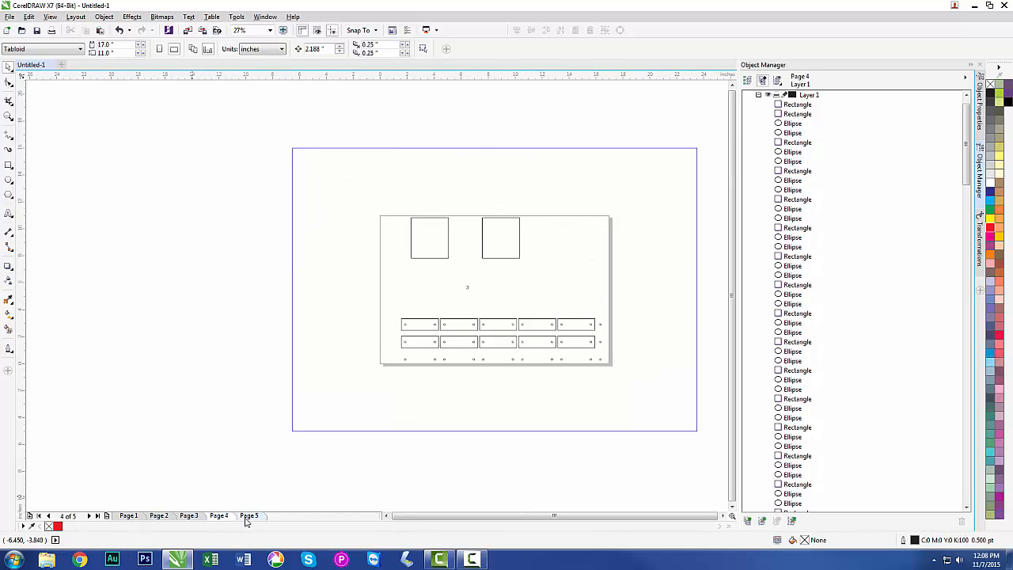
{"action": "left_click", "coordinate": [129, 516]}
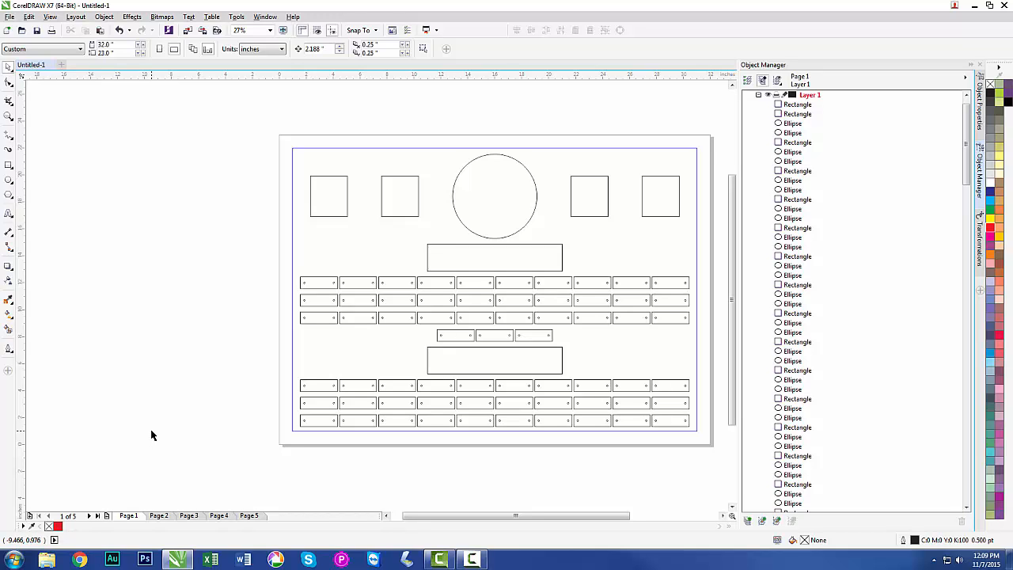